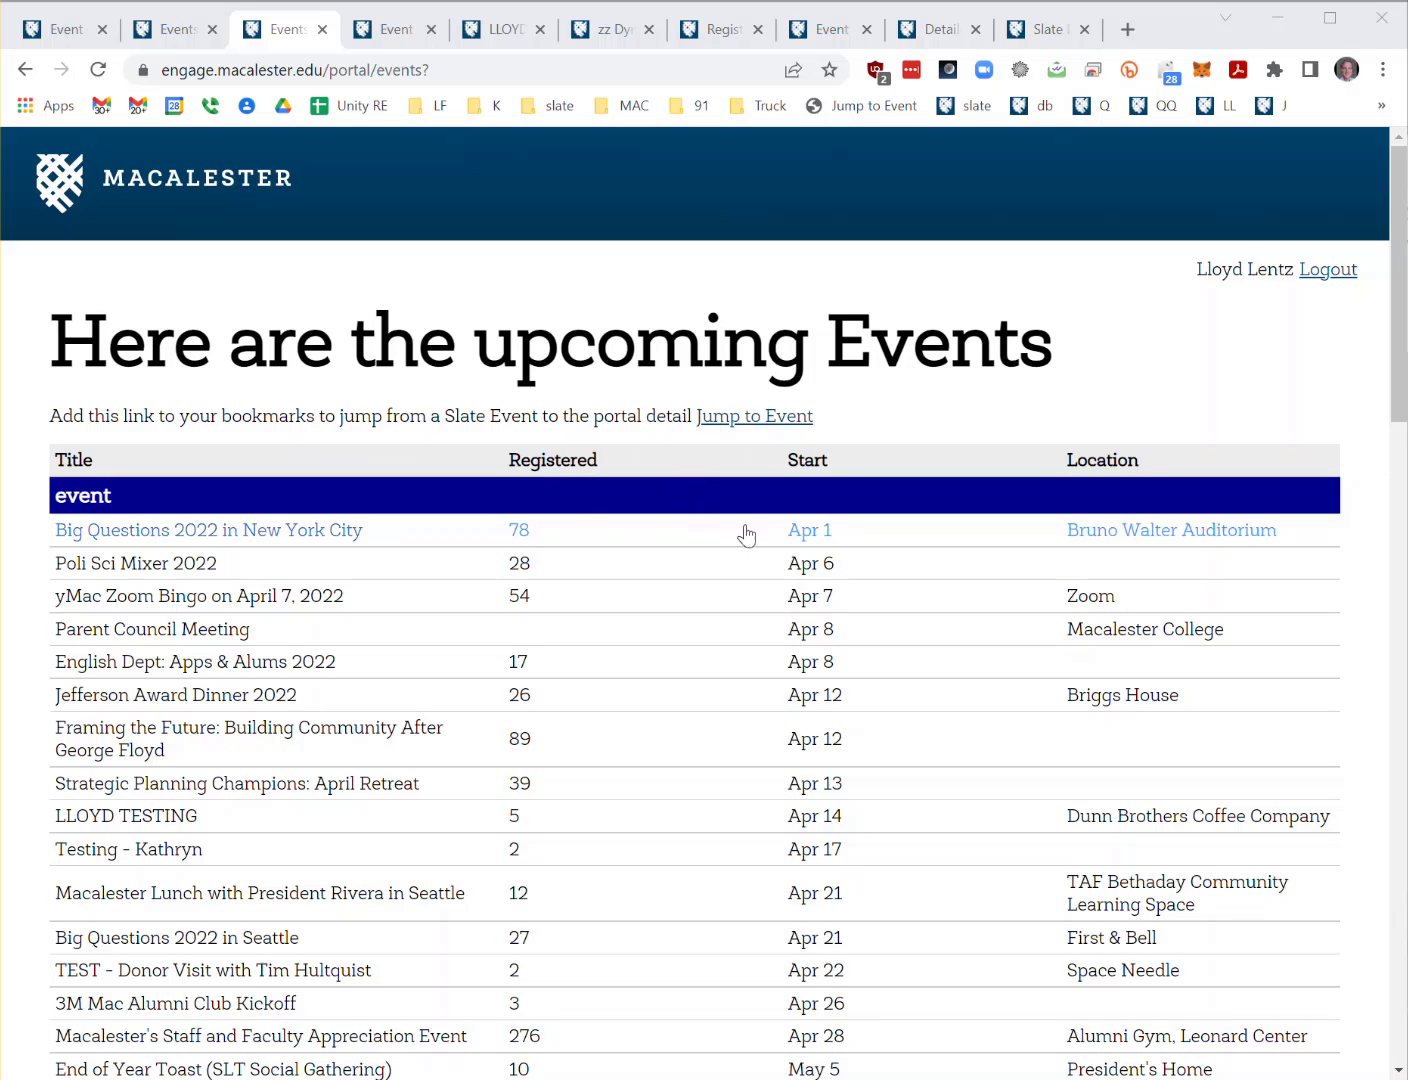
Open the April 17 testing event from the upcoming events and make a round trip to its Slate summary using Jump to Event.
{"action": "scroll", "coordinate": [751, 556], "scroll_direction": "down", "scroll_amount": 2}
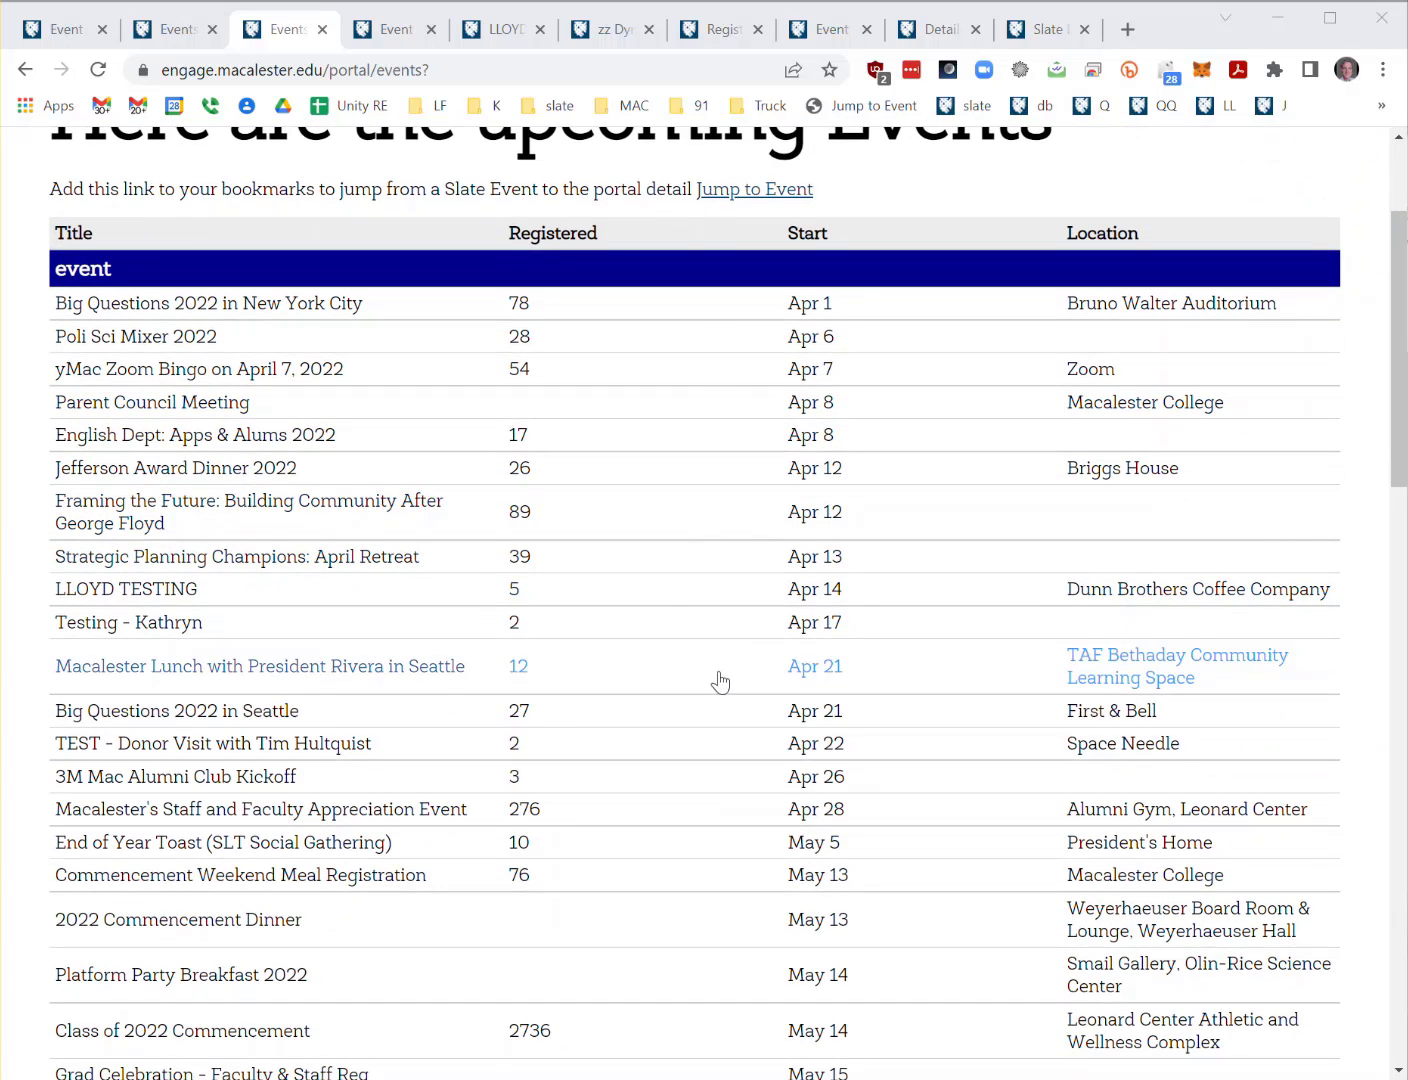
{"action": "left_click", "coordinate": [166, 636]}
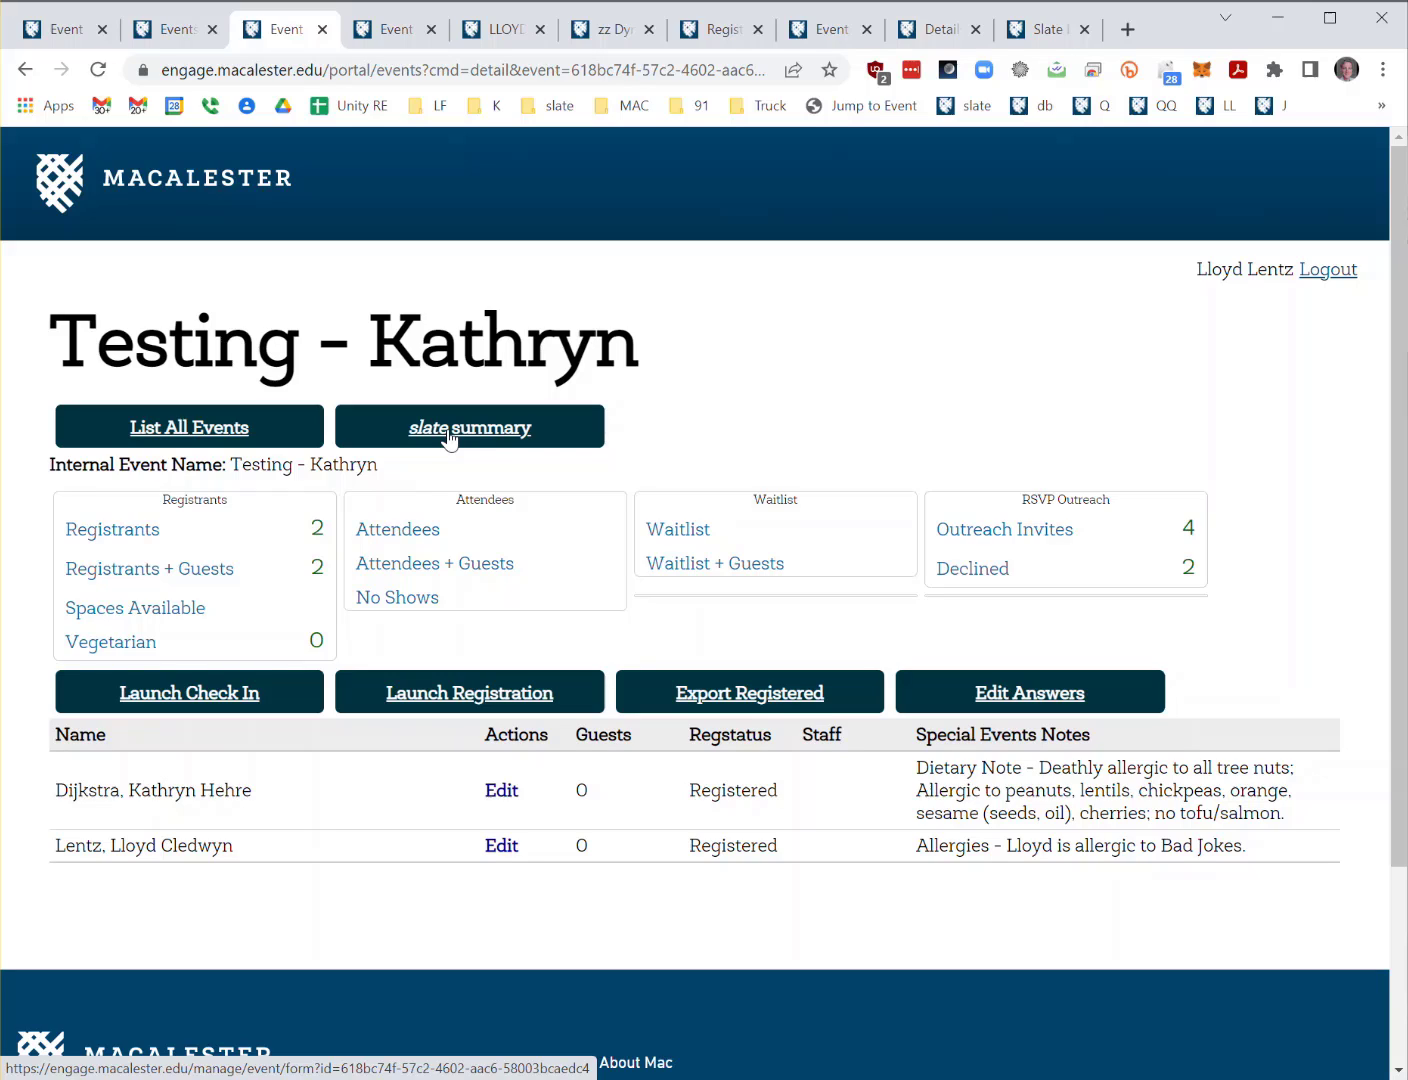
{"action": "left_click", "coordinate": [449, 433]}
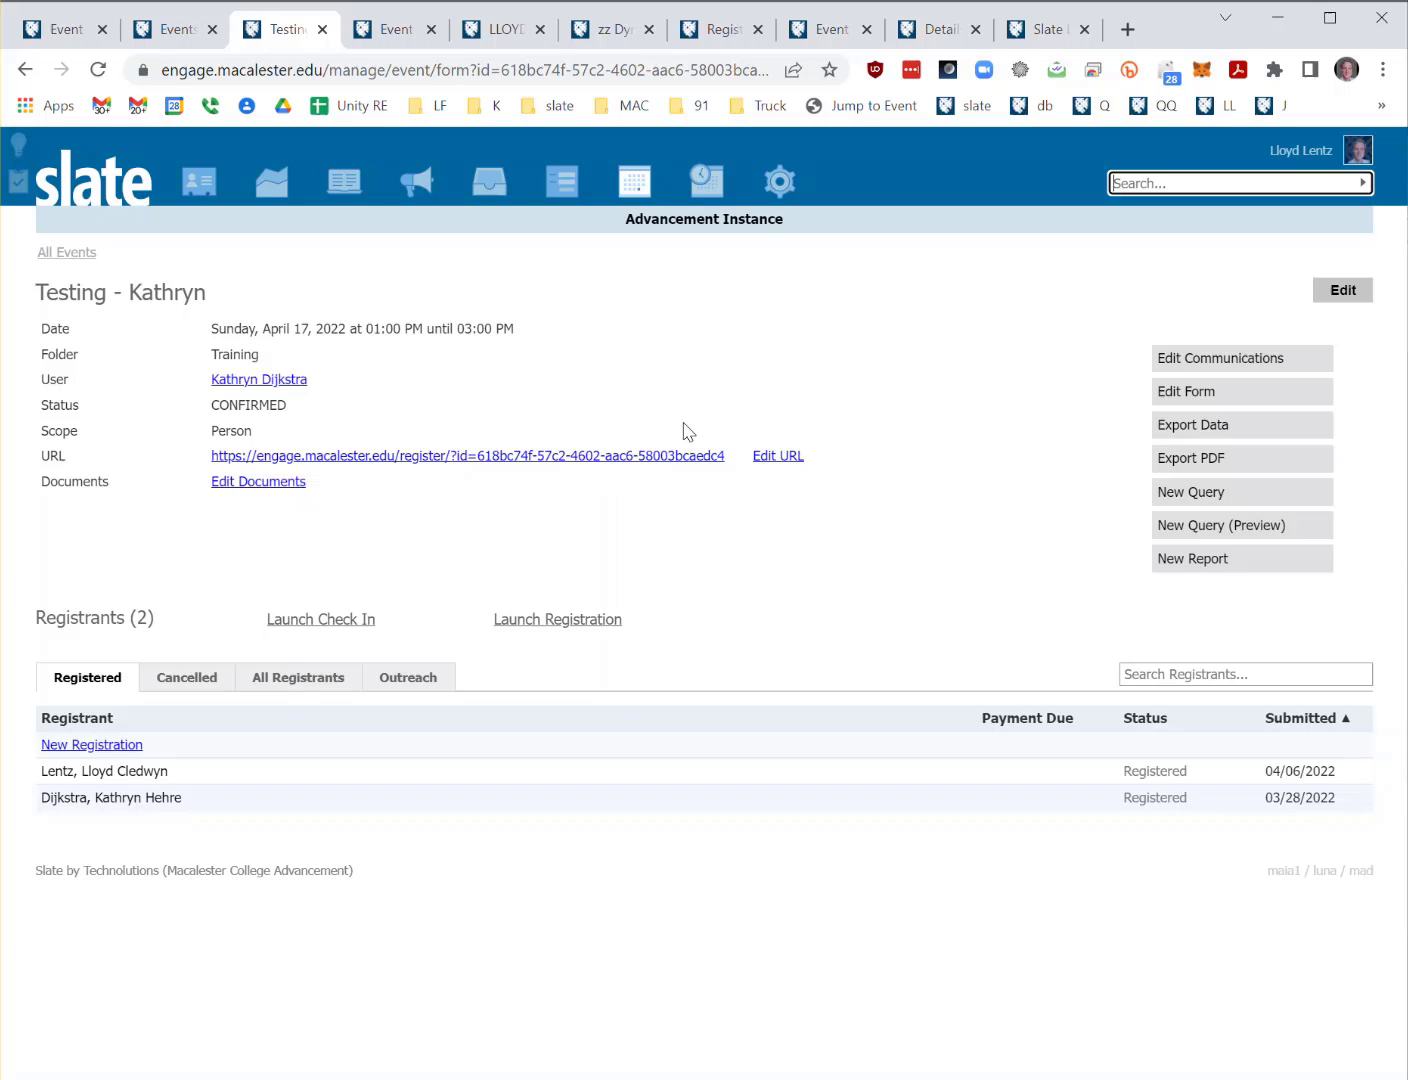
{"action": "left_click", "coordinate": [862, 108]}
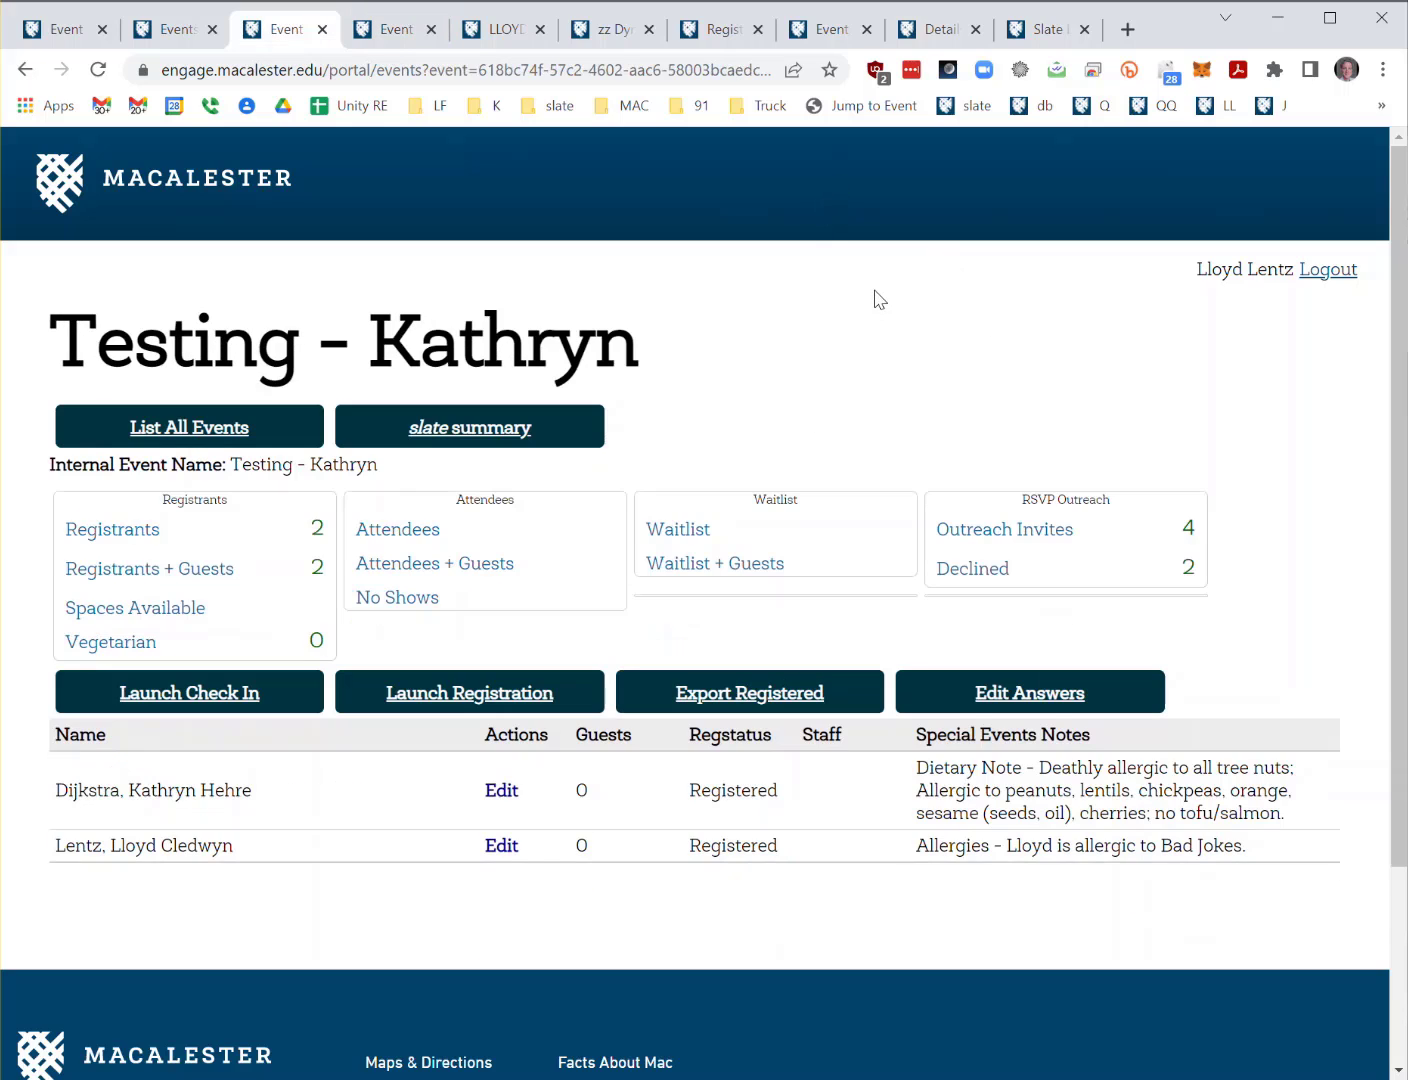
Close the leftover pages for the old event detail, the event form editor and the Registered query, keeping the zz Dynamic Event Specific query open.
{"action": "key", "text": "ctrl+Tab"}
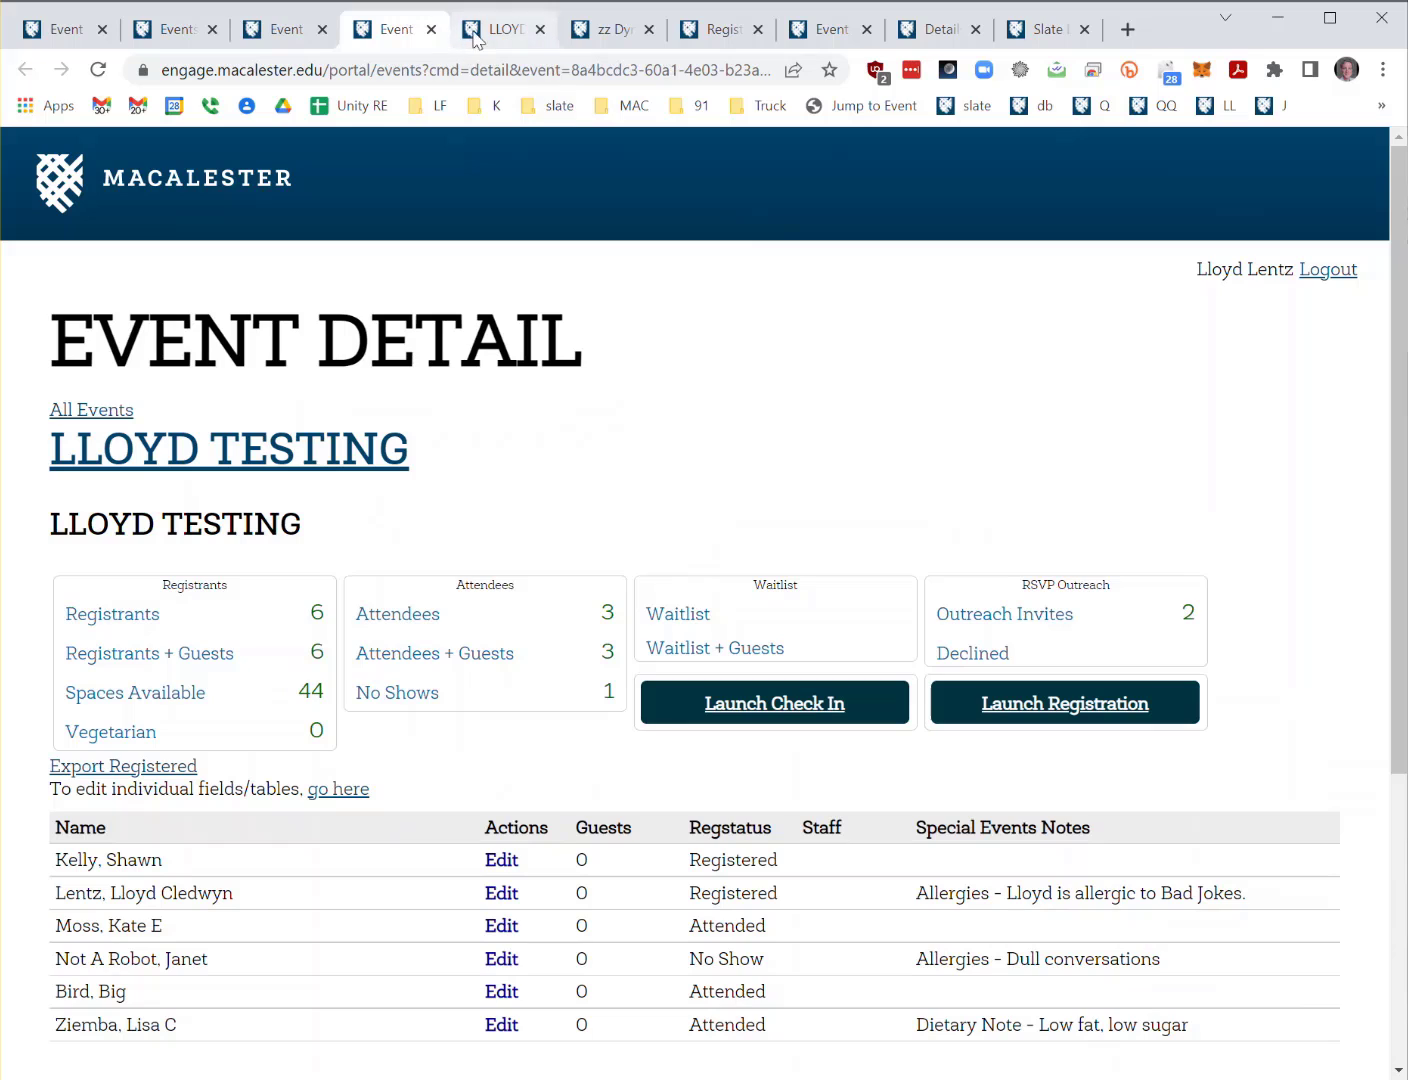
{"action": "left_click", "coordinate": [430, 30]}
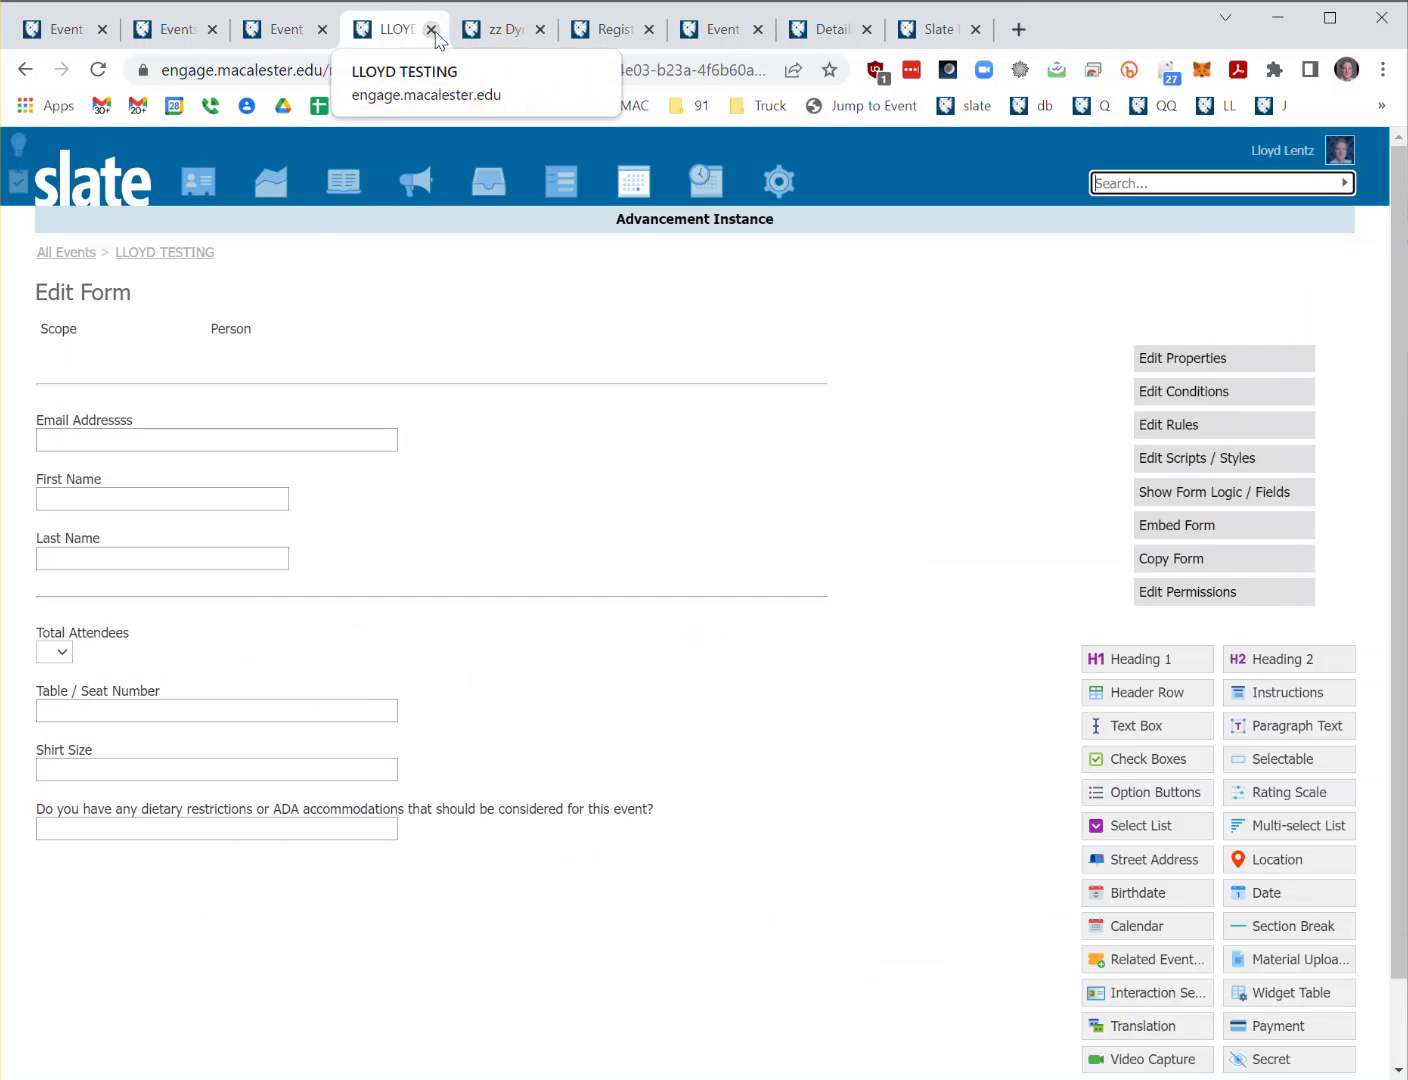
{"action": "left_click", "coordinate": [431, 30]}
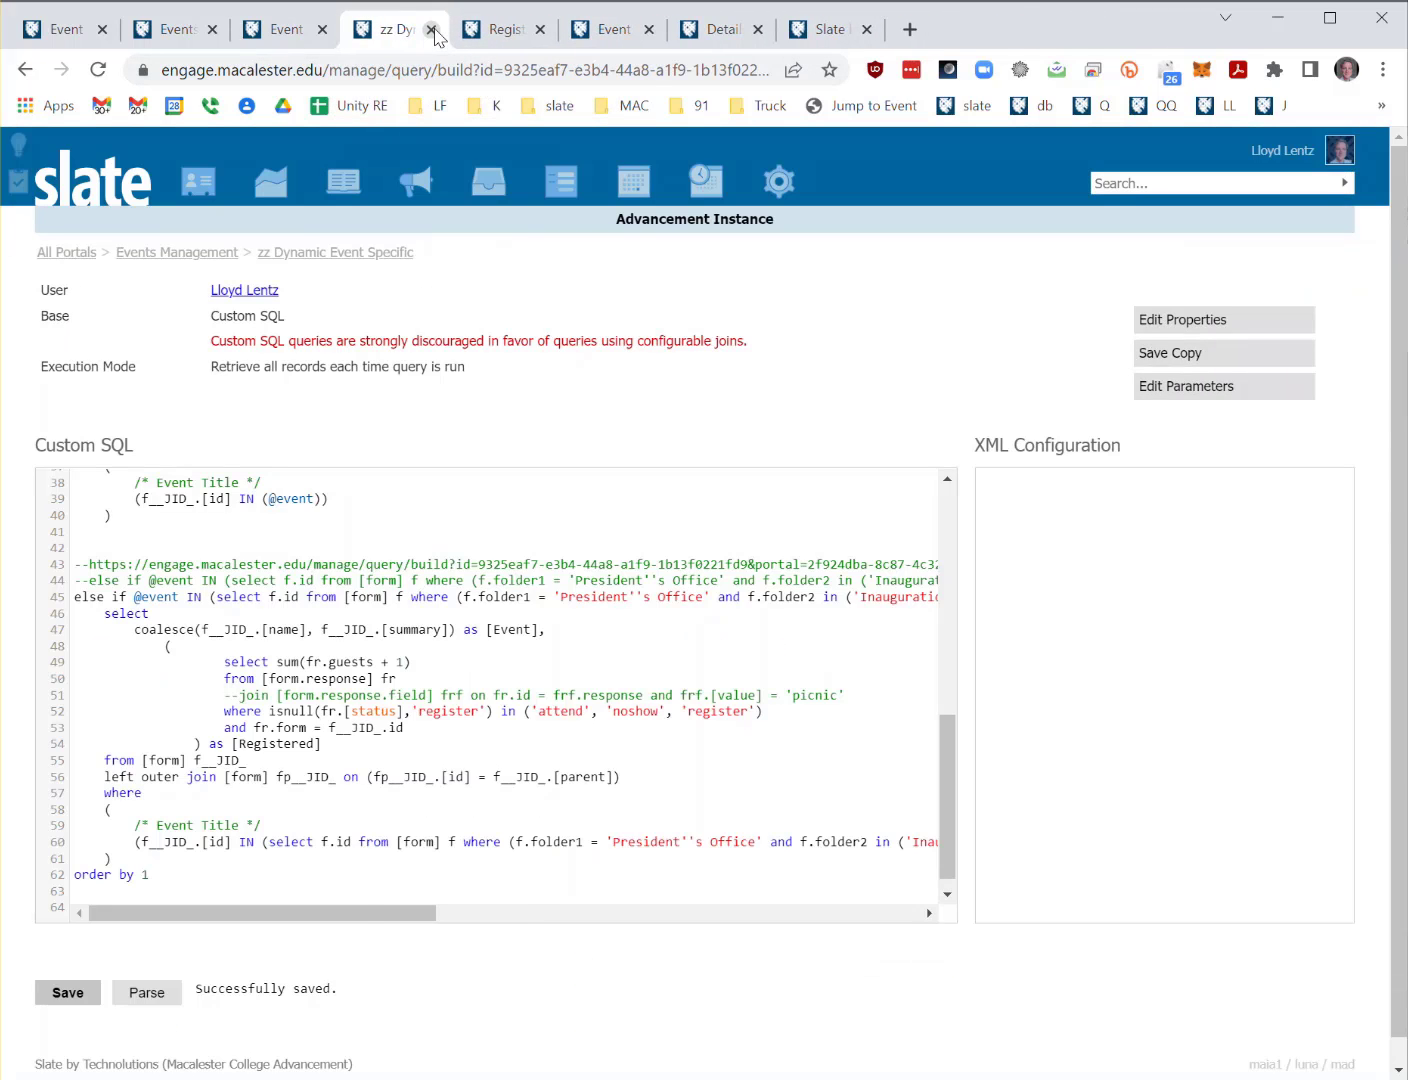
{"action": "left_click", "coordinate": [433, 30]}
{"action": "key", "text": "ctrl+shift+t"}
{"action": "key", "text": "ctrl+Tab"}
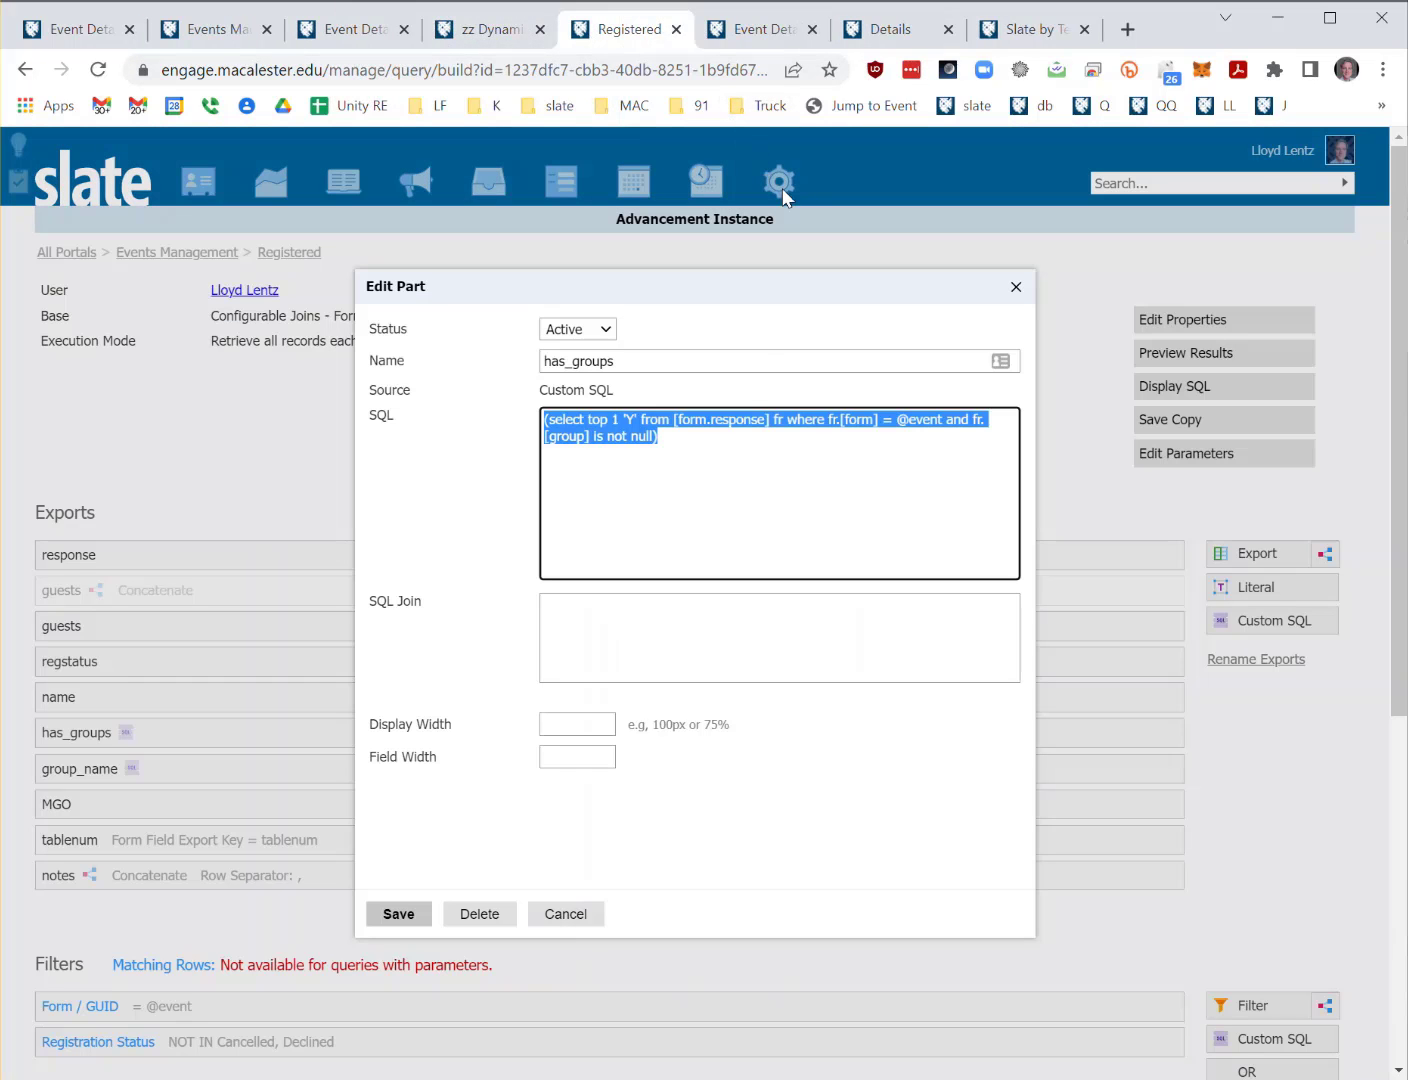
{"action": "key", "text": "ctrl+w"}
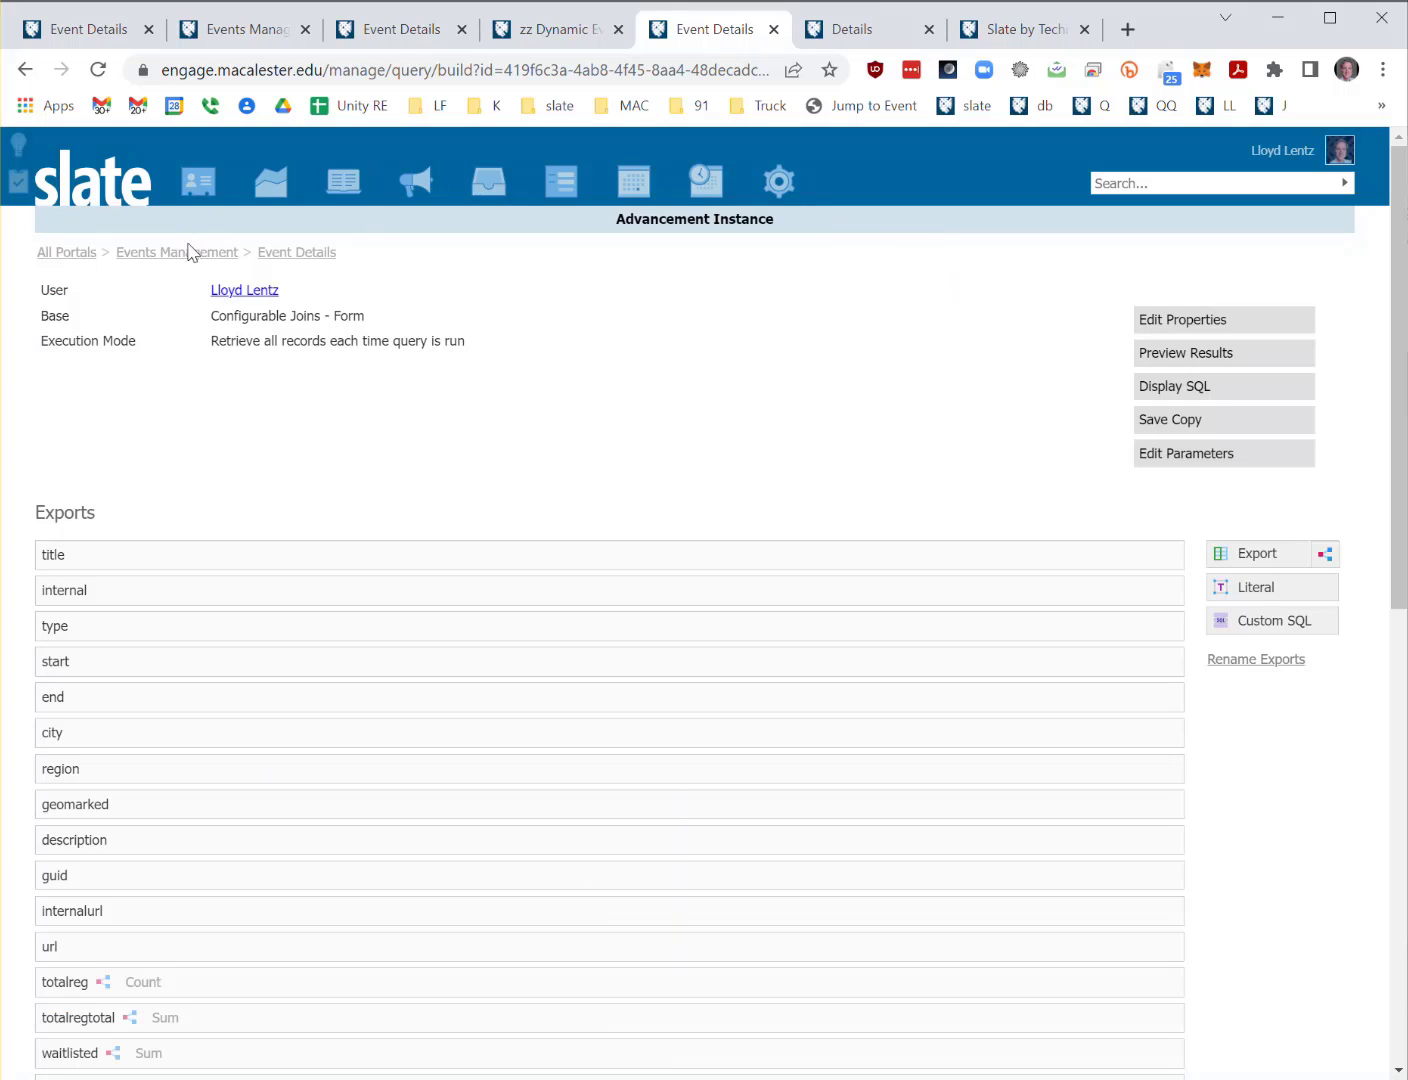
Open the Events Management portal configuration and review its methods, views and queries.
{"action": "left_click", "coordinate": [186, 255]}
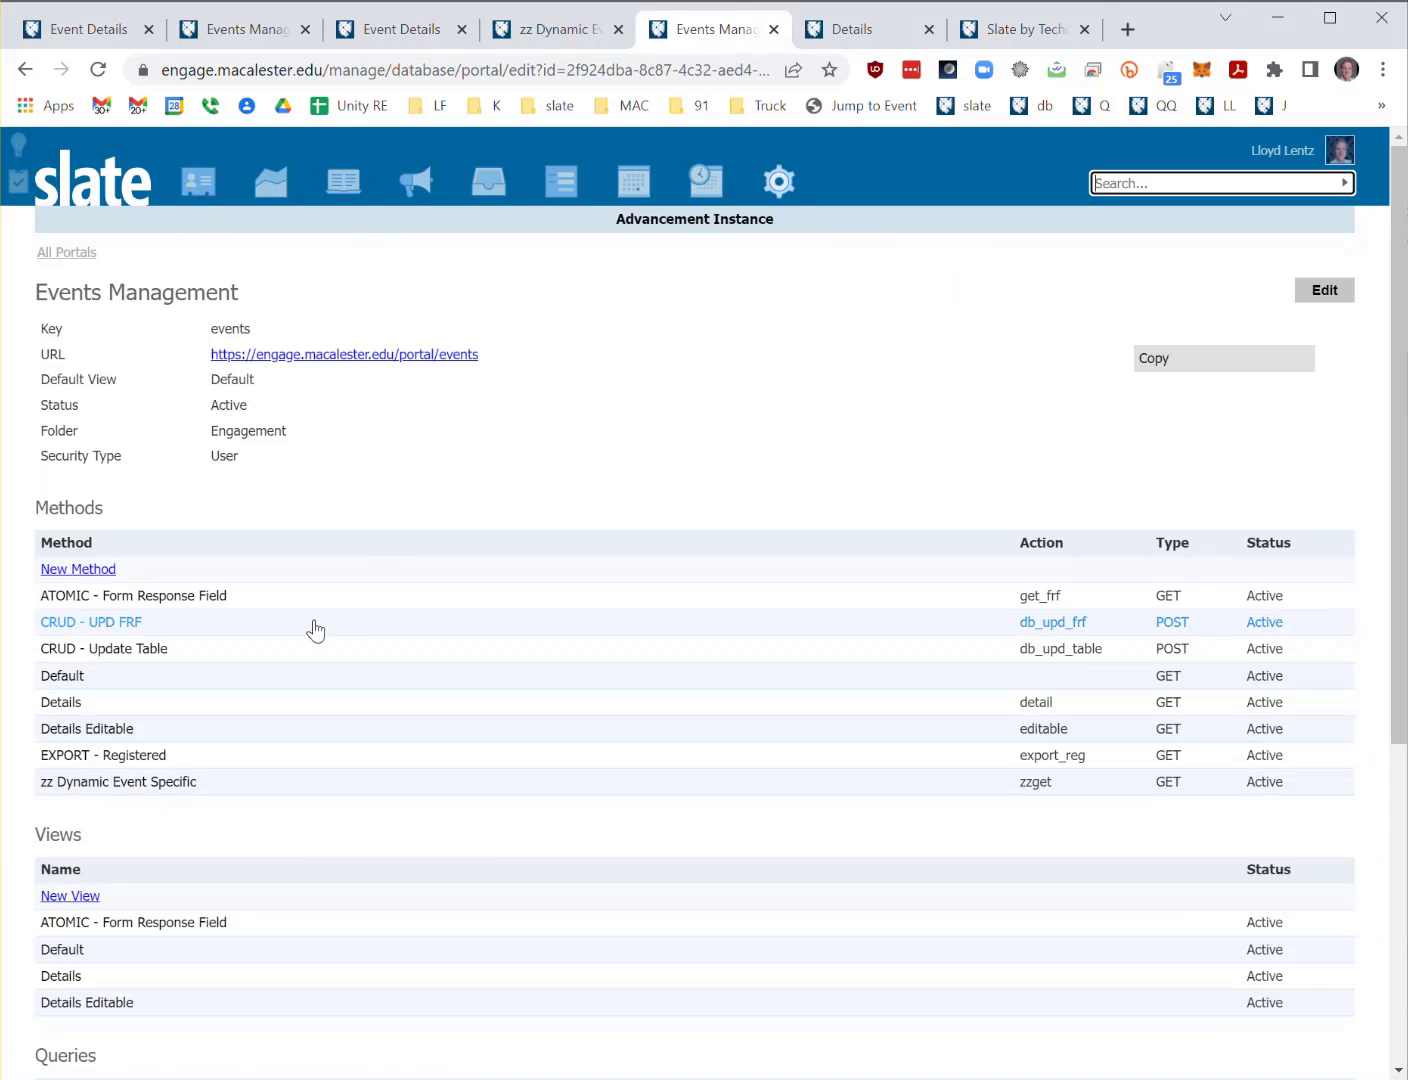
{"action": "scroll", "coordinate": [588, 556], "scroll_direction": "down", "scroll_amount": 3}
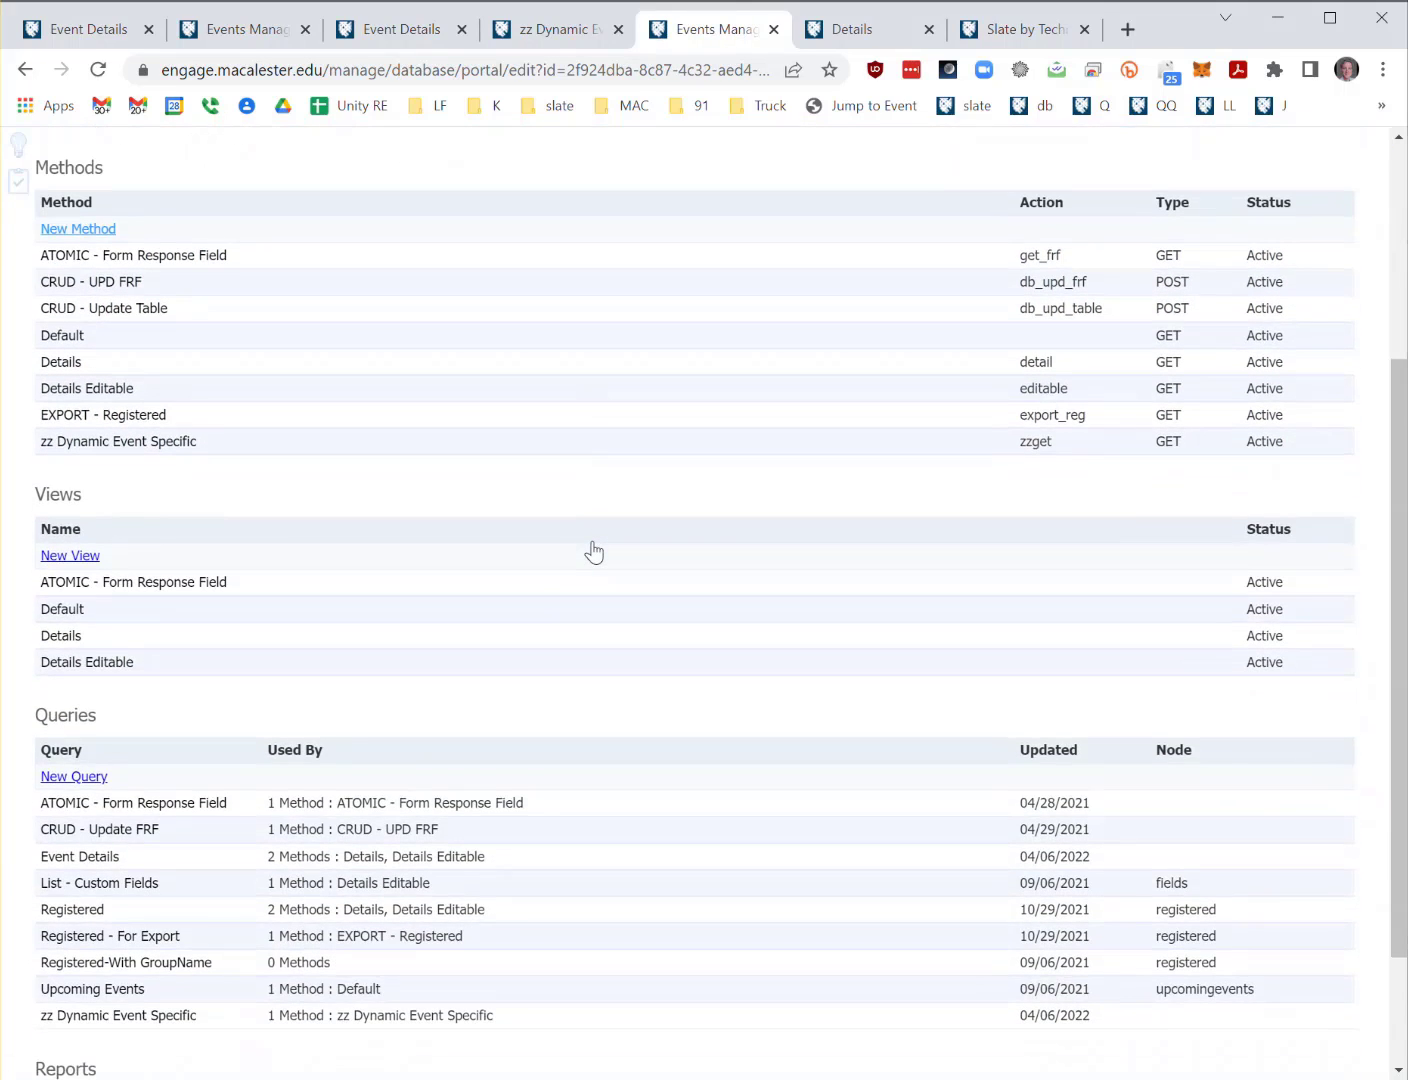
{"action": "scroll", "coordinate": [595, 552], "scroll_direction": "down", "scroll_amount": 1}
{"action": "scroll", "coordinate": [594, 553], "scroll_direction": "up", "scroll_amount": 1}
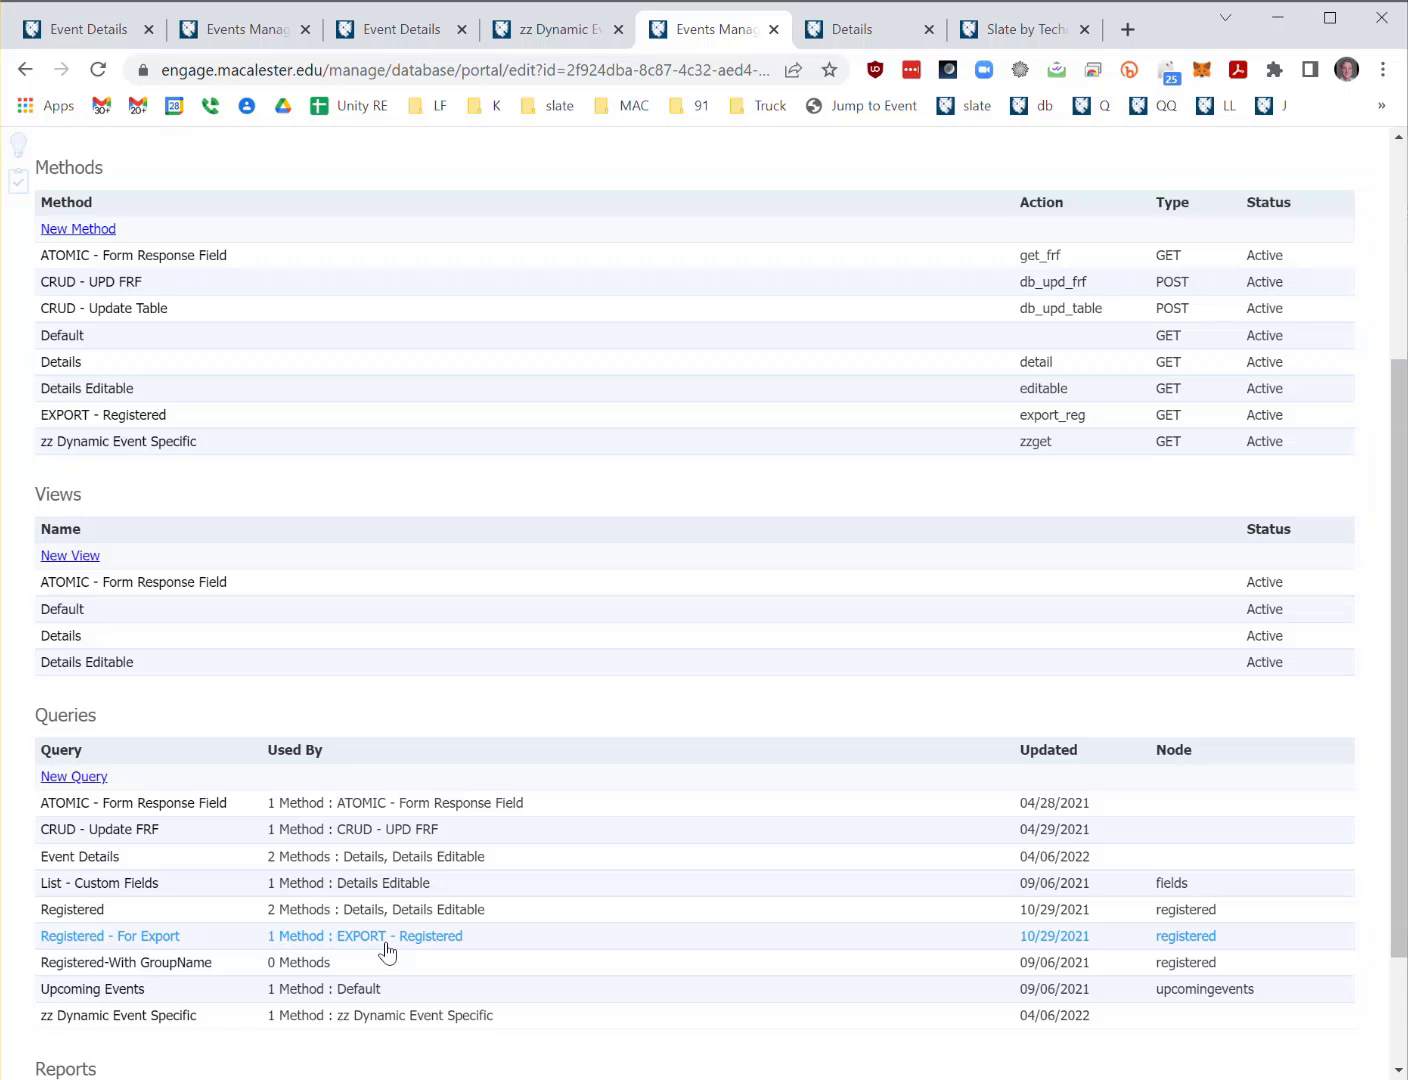
Return to the April 17 testing event's portal detail, view the first registrant's registration form, and close the form without changes.
{"action": "key", "text": "ctrl+Tab"}
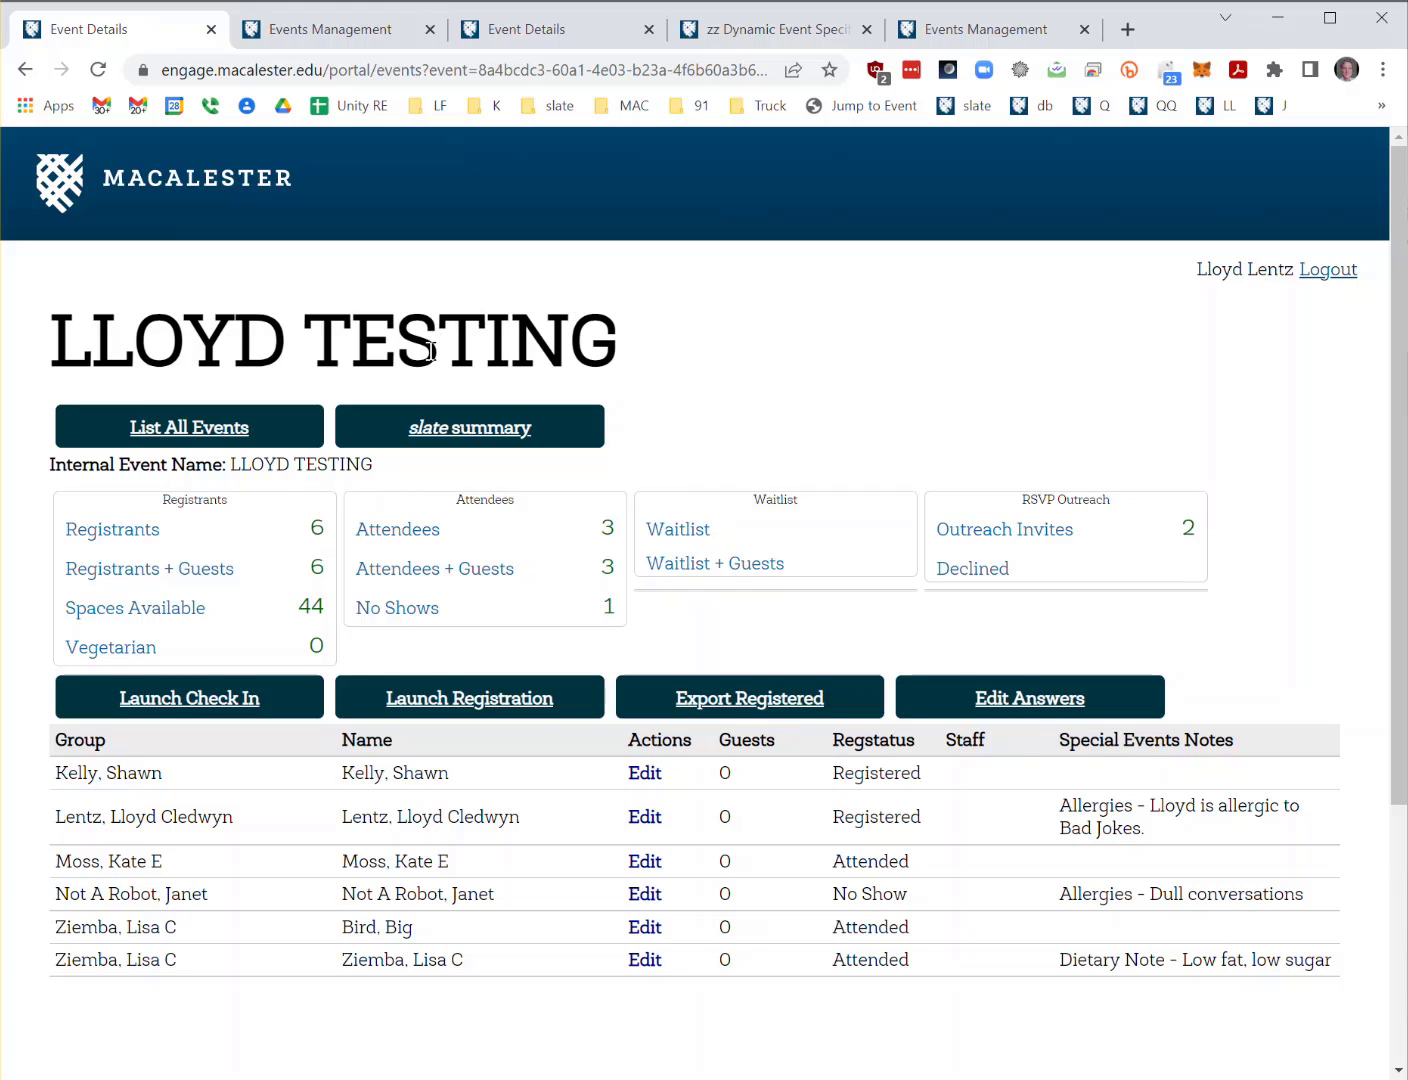
{"action": "key", "text": "ctrl+Tab"}
{"action": "key", "text": "ctrl+Tab"}
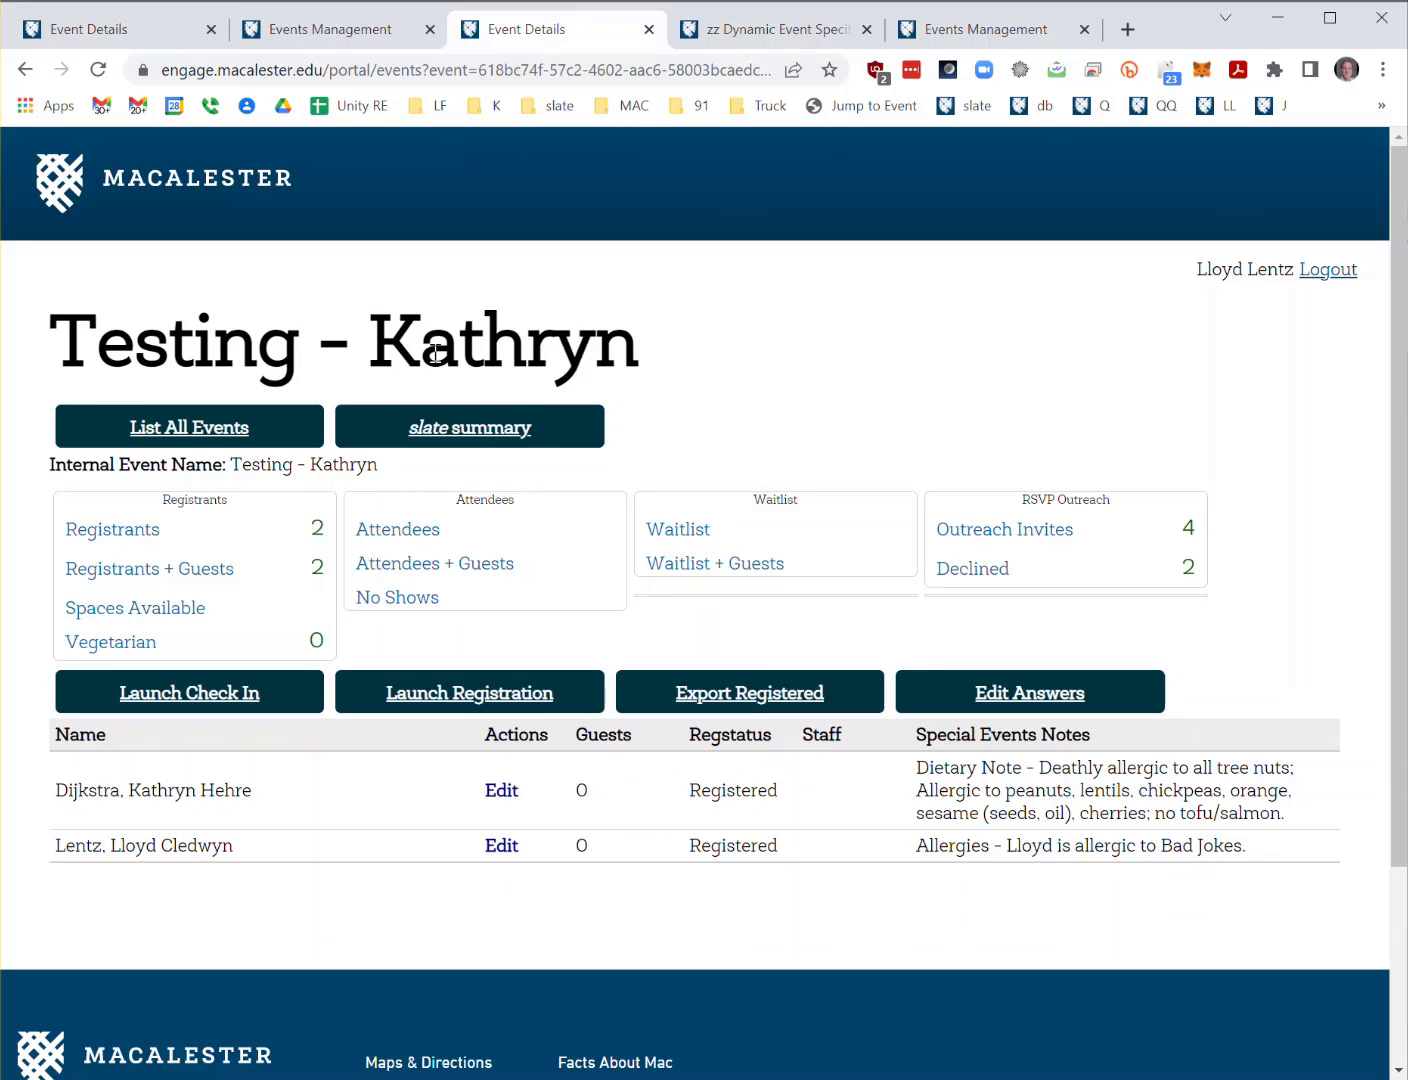
{"action": "left_click", "coordinate": [504, 791]}
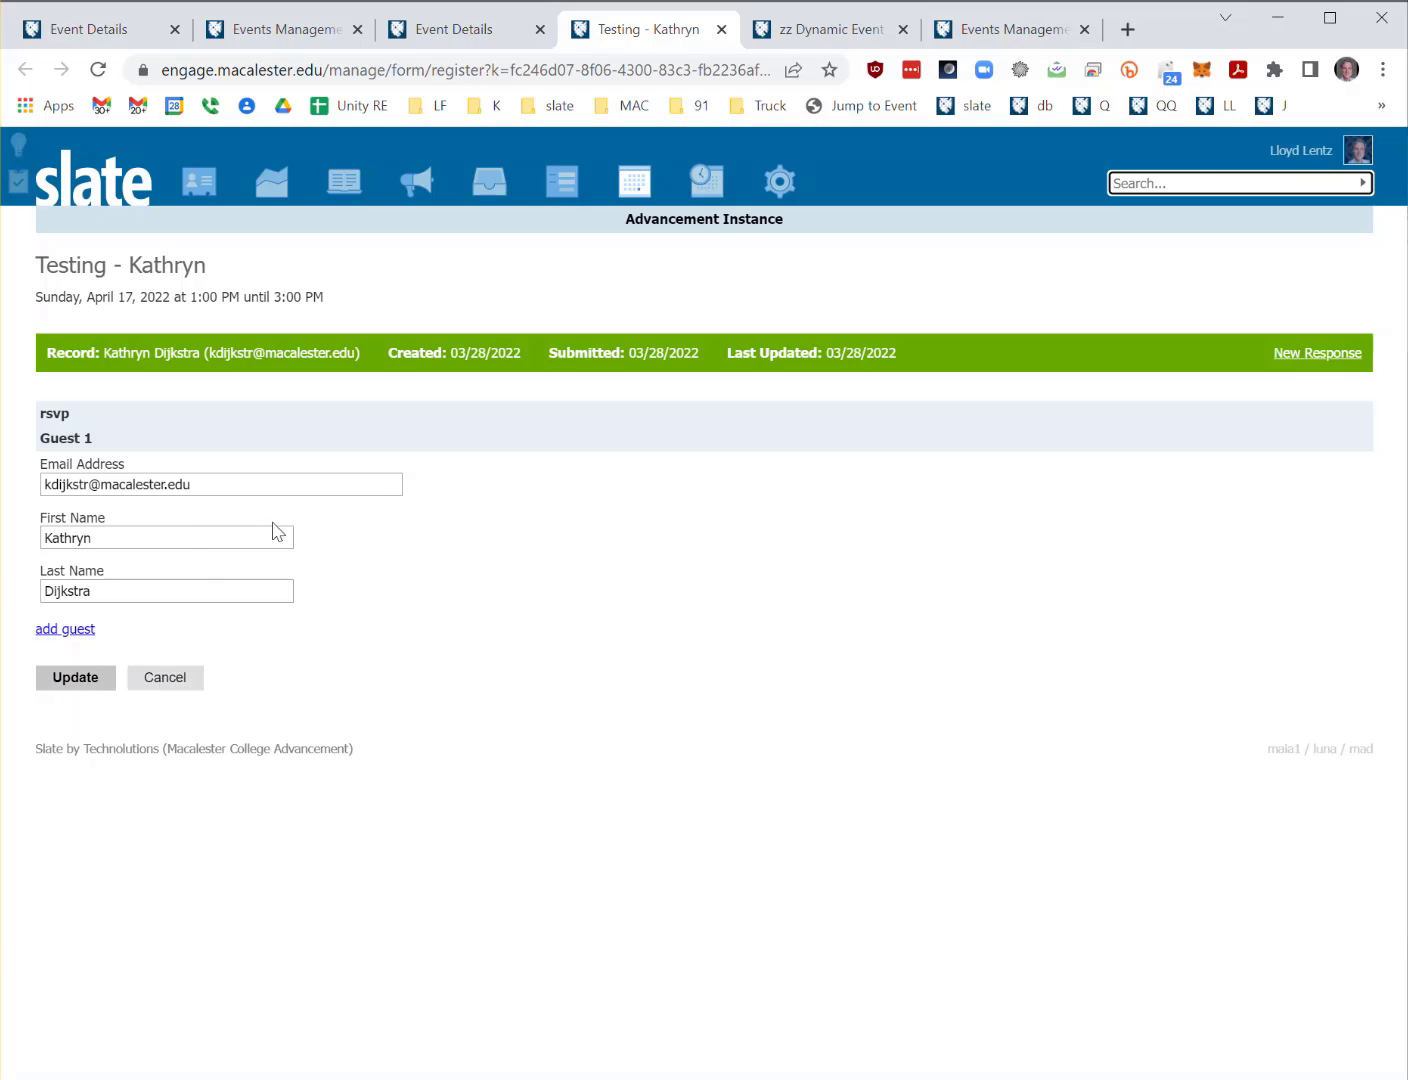
{"action": "left_click", "coordinate": [494, 610]}
{"action": "key", "text": "ctrl+w"}
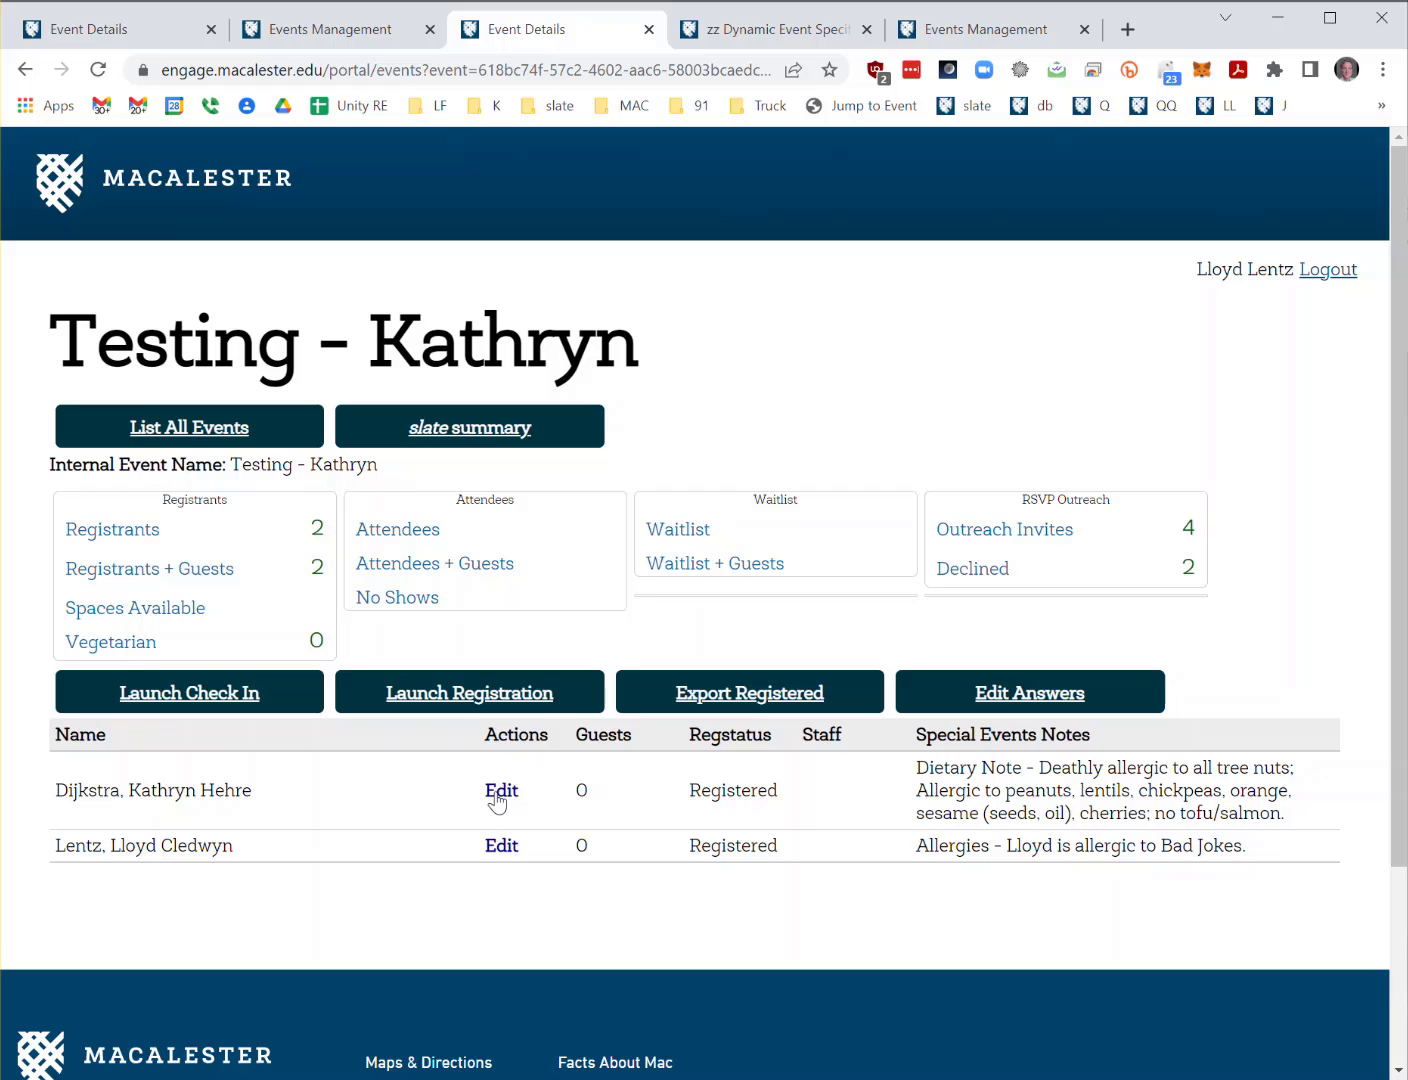
Open the April 14 testing event from the full events list and examine the Group column of its registrants table.
{"action": "left_click", "coordinate": [226, 440]}
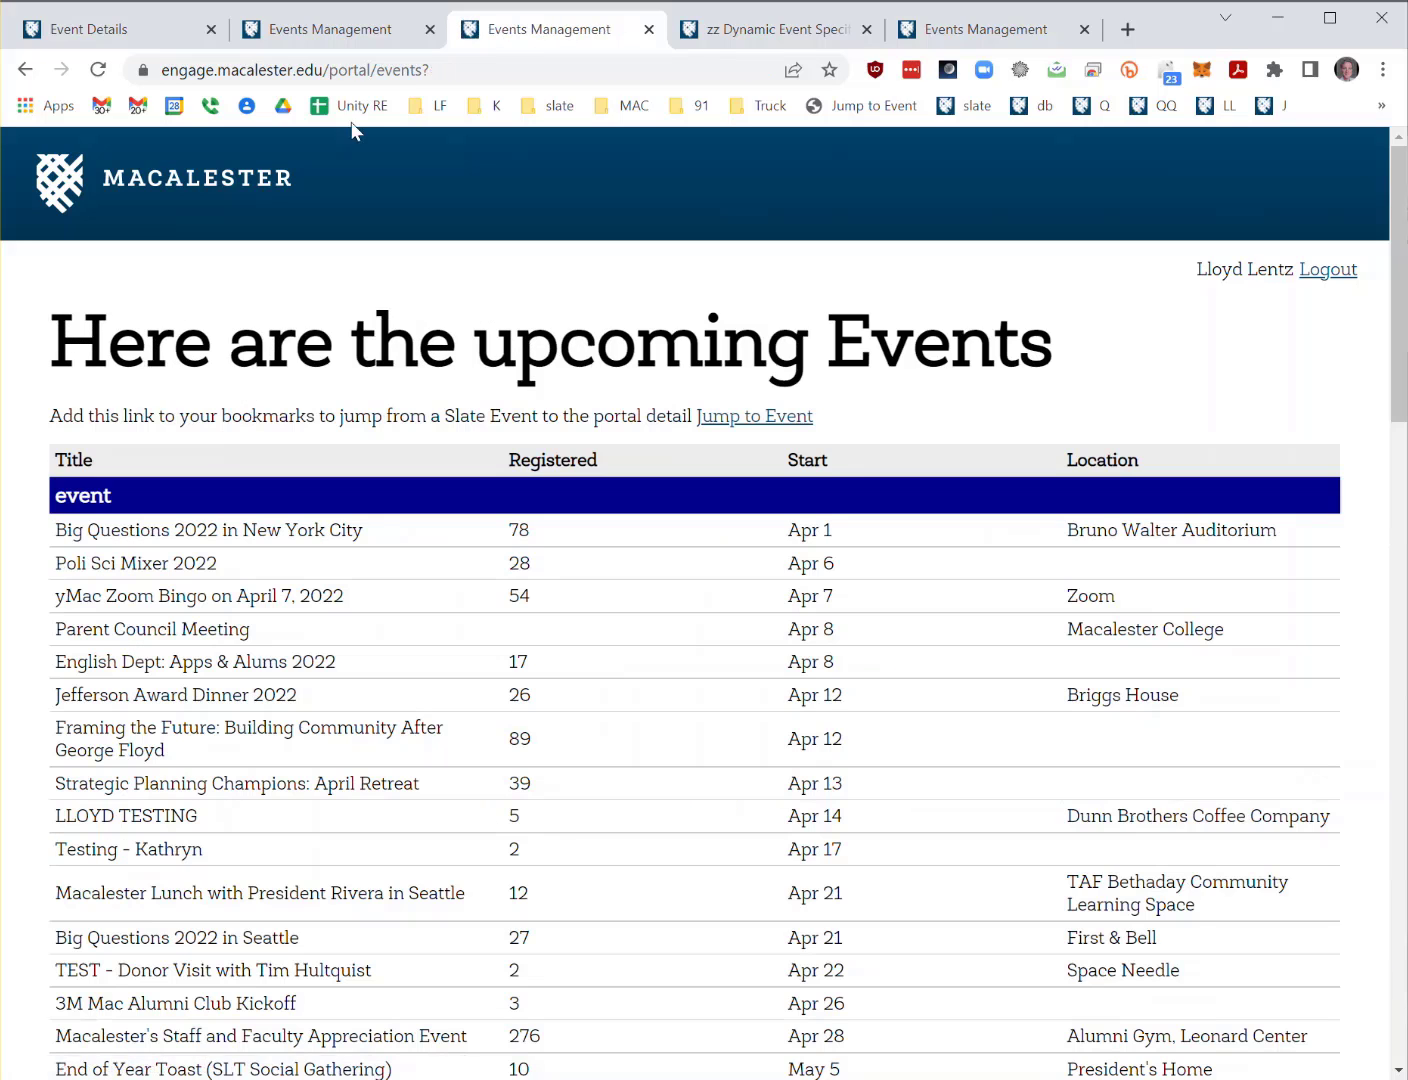
{"action": "left_click", "coordinate": [185, 817]}
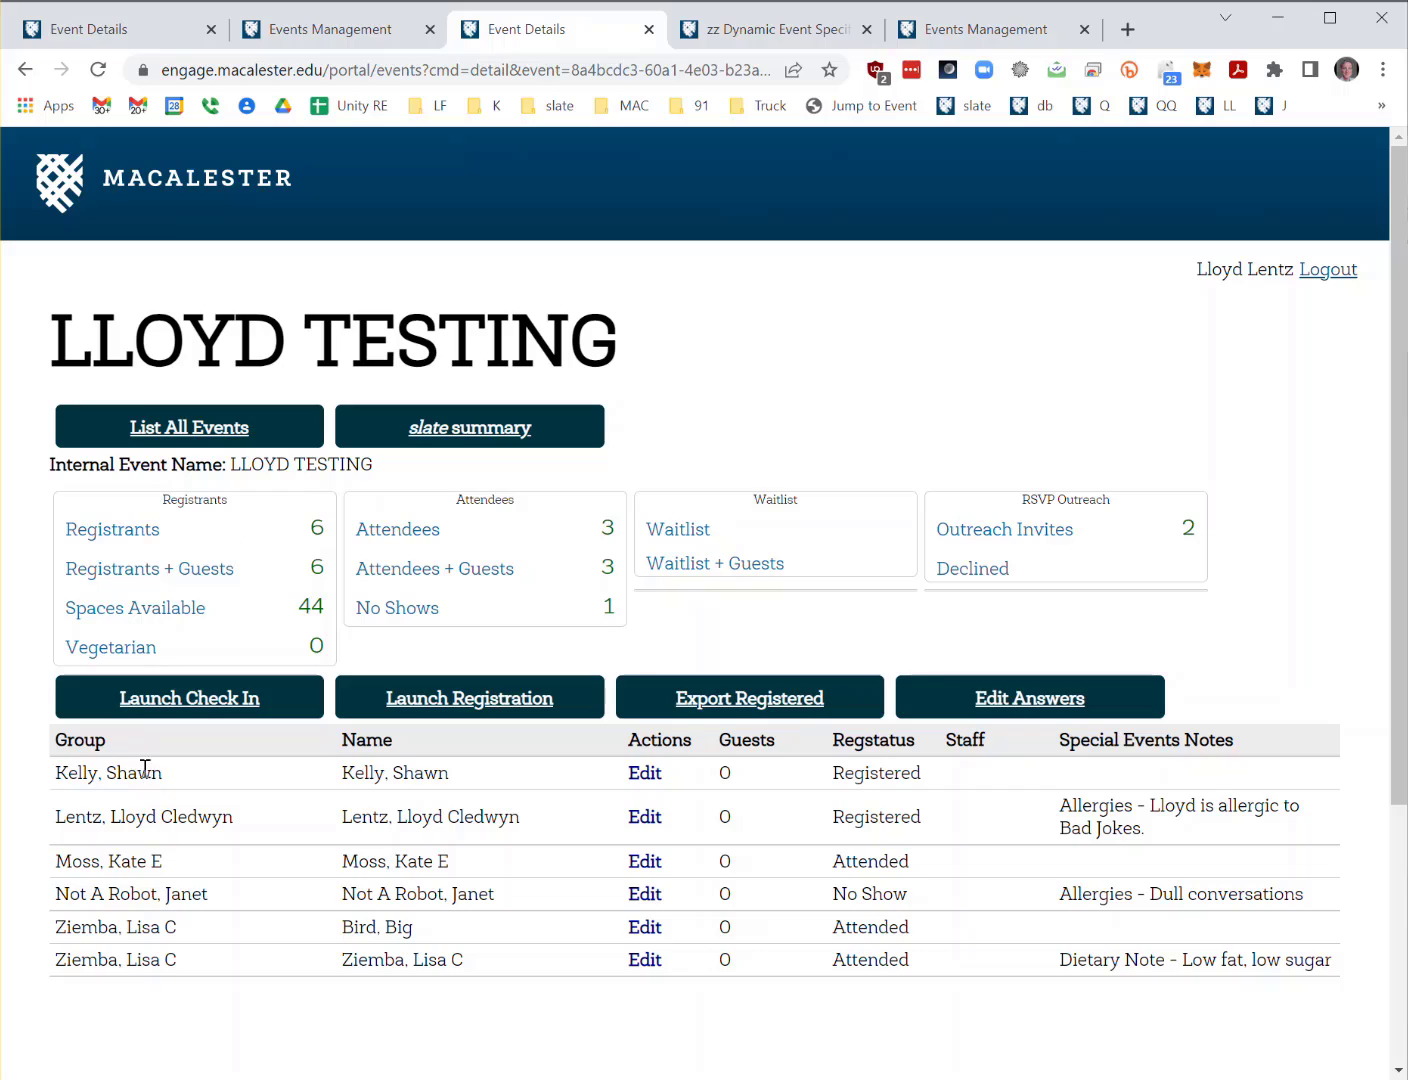
{"action": "left_click_drag", "start_coordinate": [58, 740], "coordinate": [118, 750]}
{"action": "left_click", "coordinate": [94, 741]}
{"action": "left_click_drag", "start_coordinate": [69, 926], "coordinate": [210, 935]}
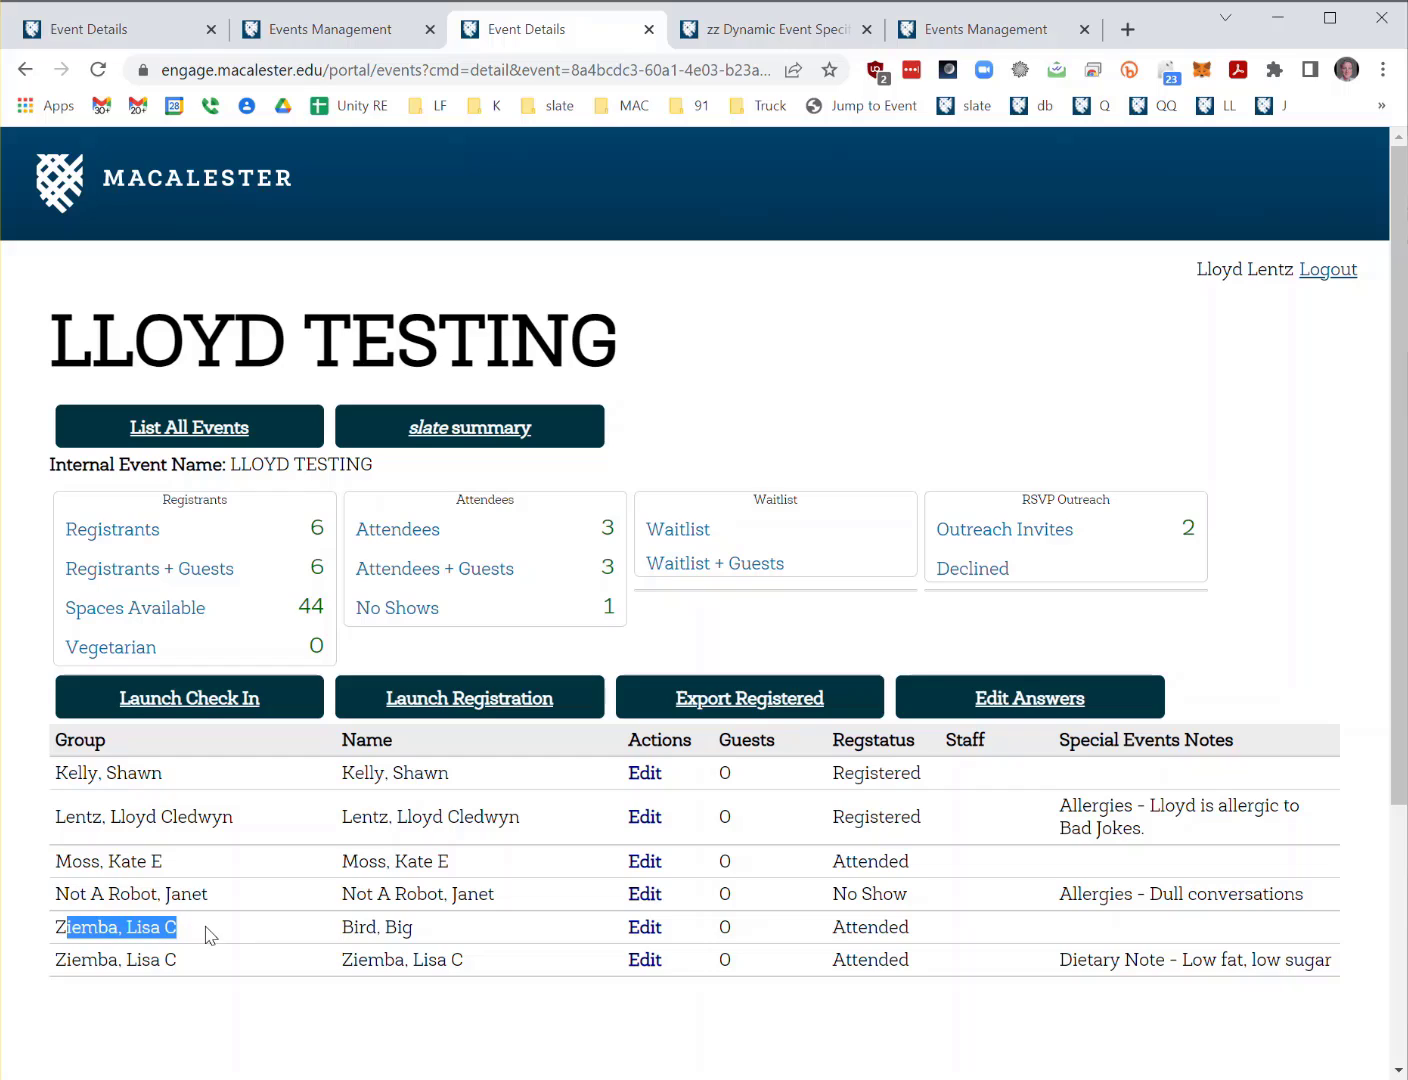
{"action": "left_click", "coordinate": [238, 986]}
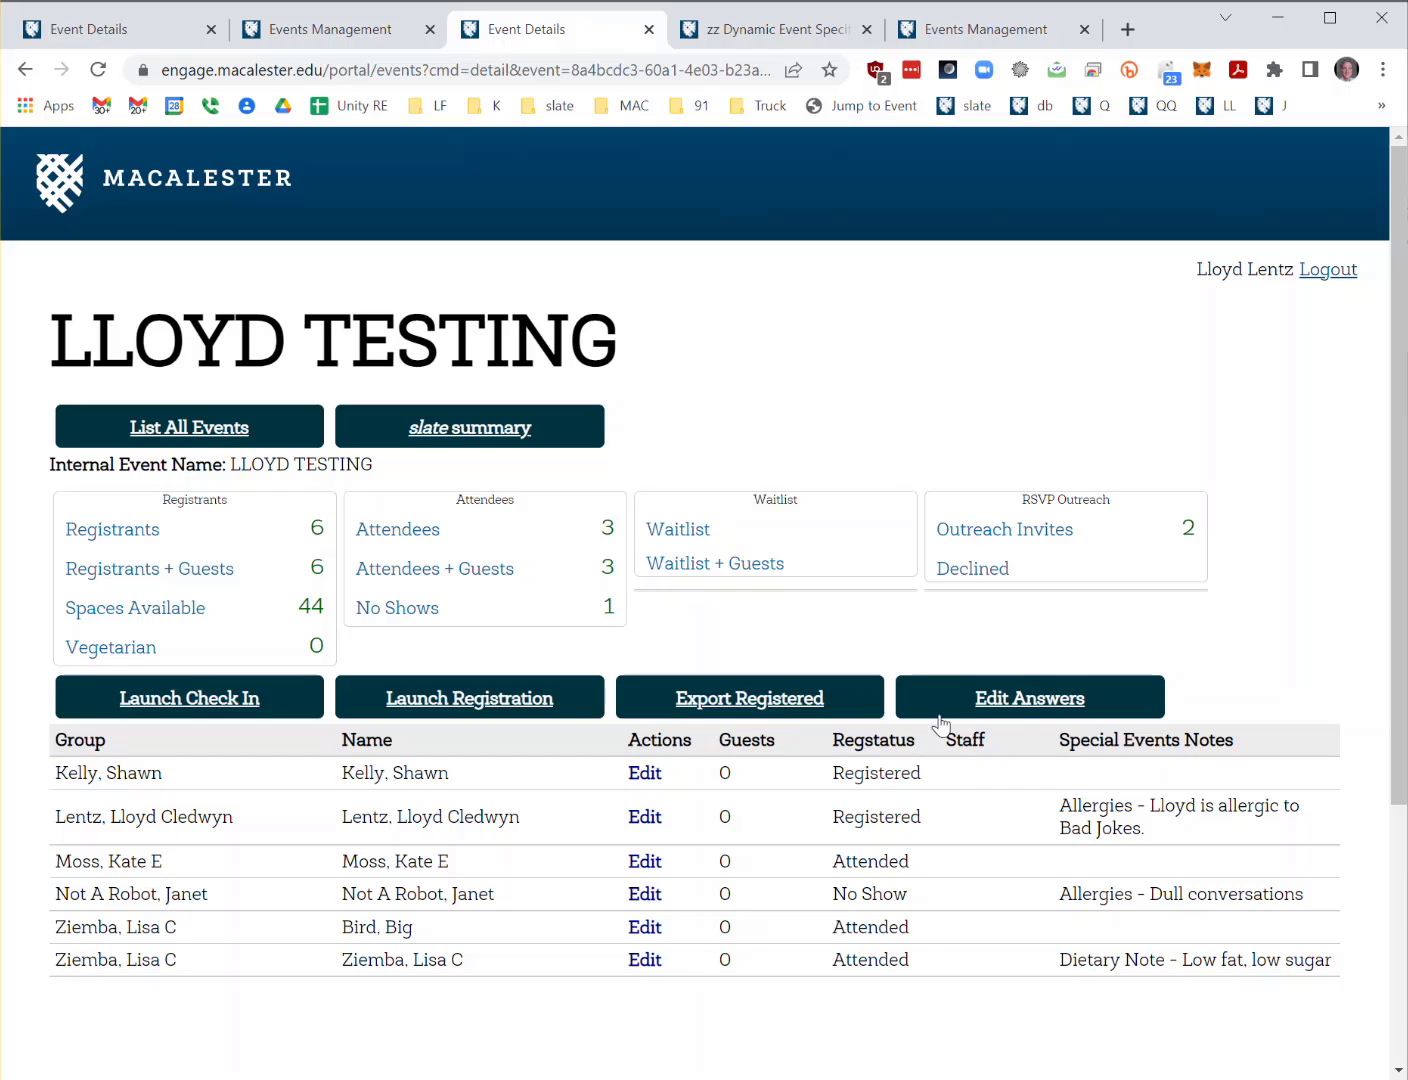
Open the event's editable answers and set the first registrant's shirt size to "not so big".
{"action": "left_click", "coordinate": [1016, 709]}
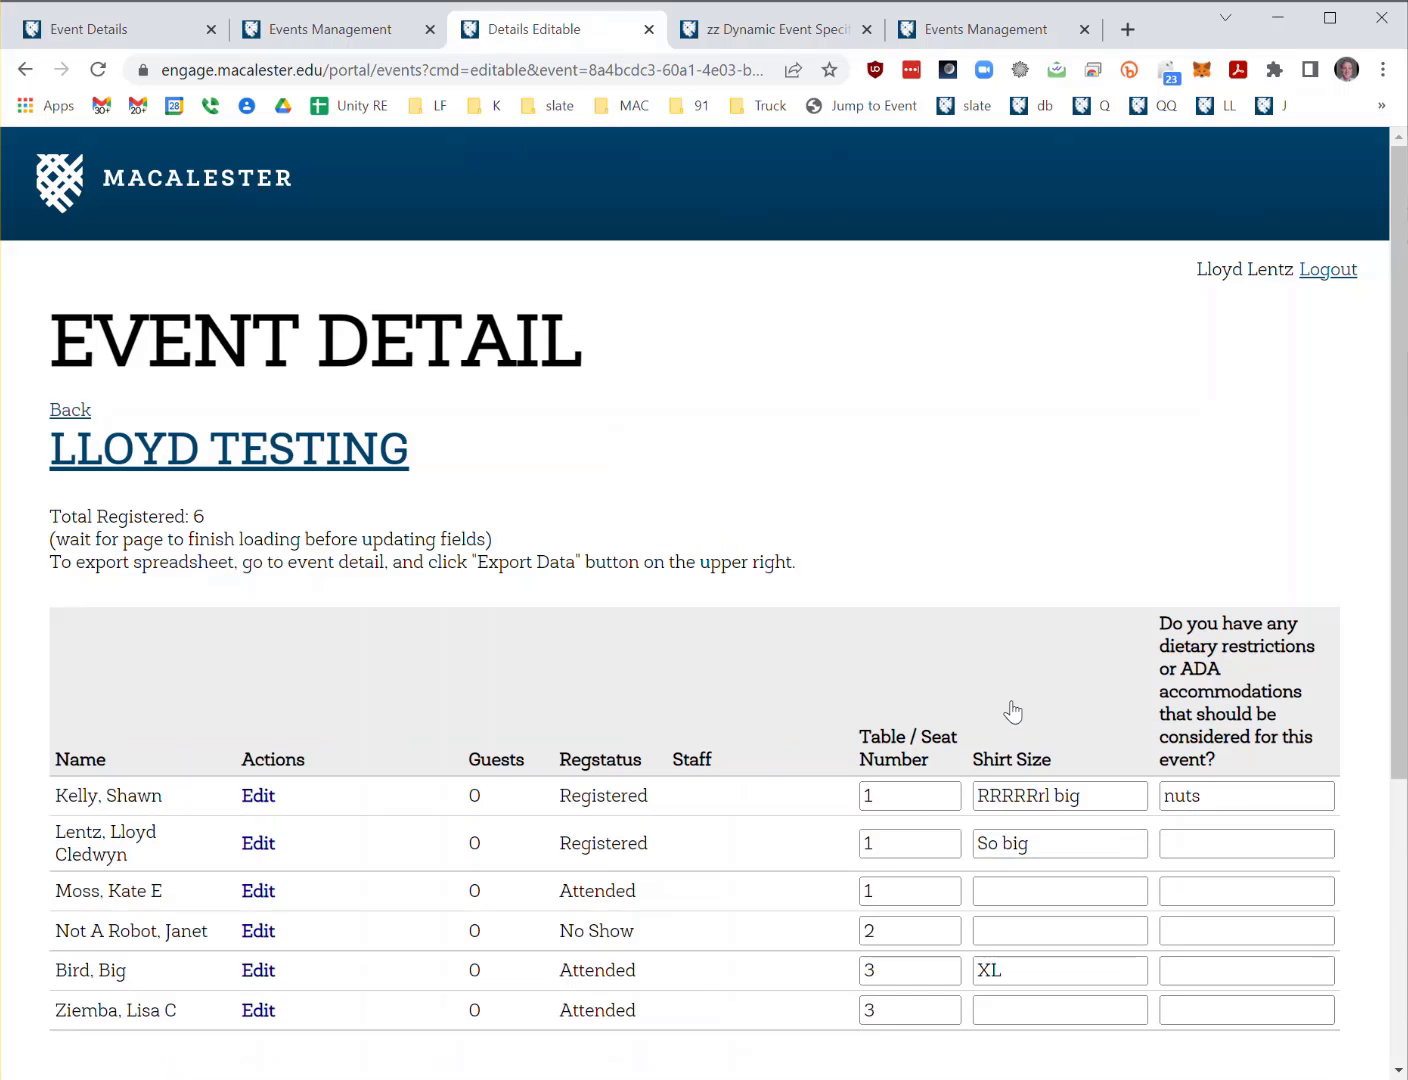
{"action": "scroll", "coordinate": [880, 623], "scroll_direction": "down", "scroll_amount": 2}
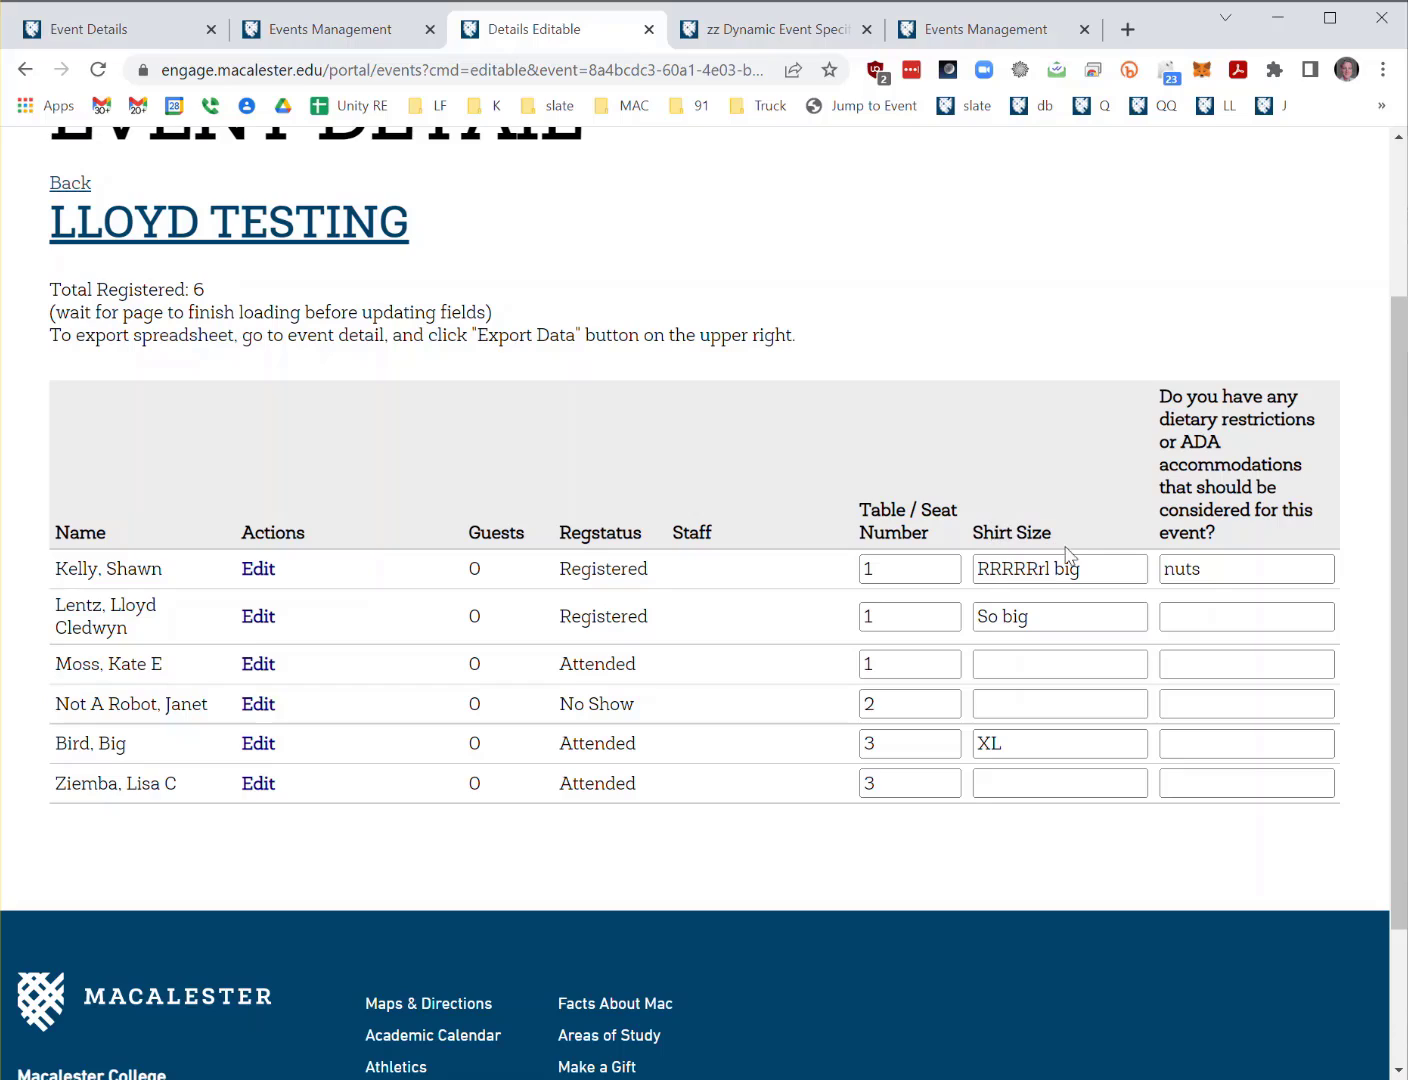
{"action": "left_click_drag", "start_coordinate": [1090, 568], "coordinate": [863, 563]}
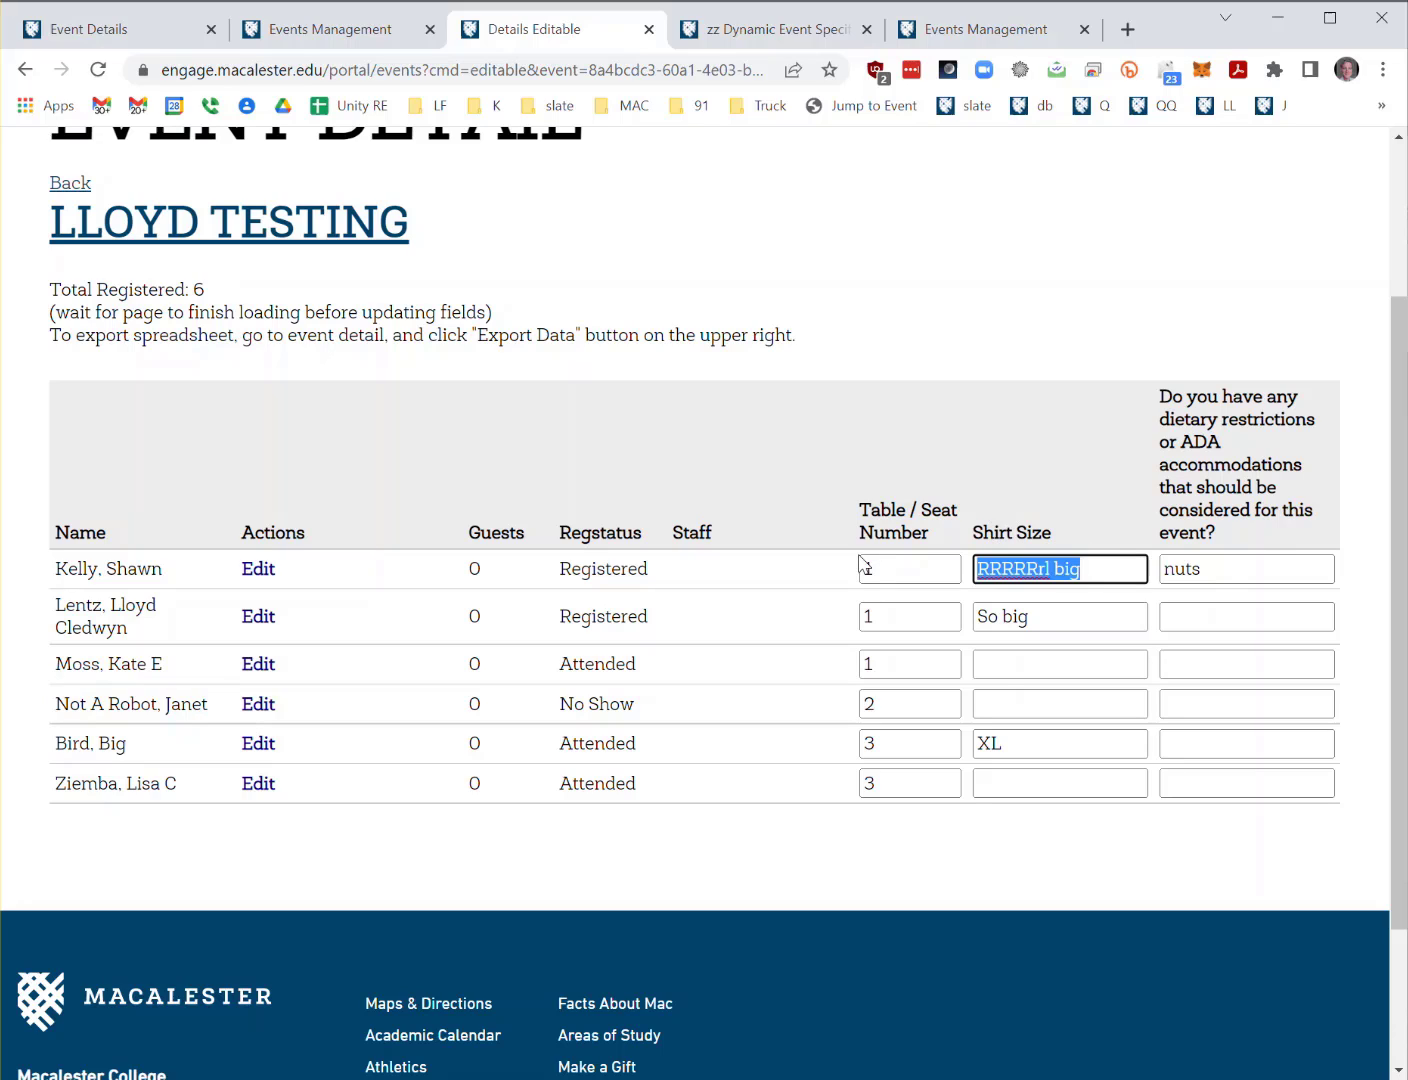
{"action": "key", "text": "BackSpace"}
{"action": "type", "text": "not so"}
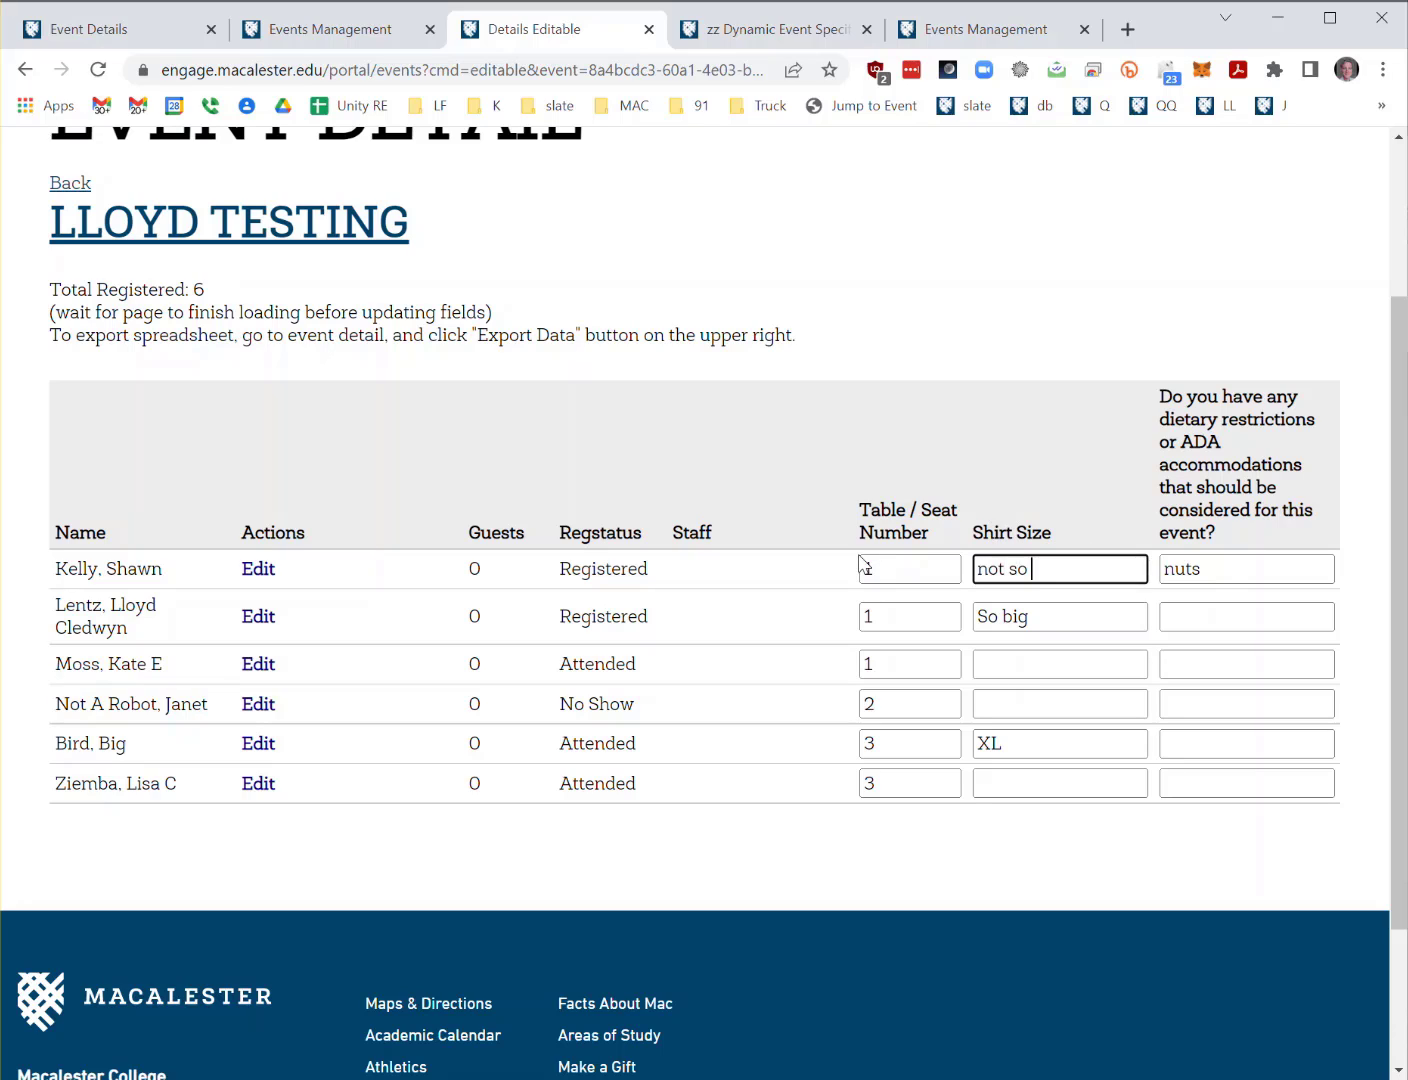
{"action": "key", "text": "Tab"}
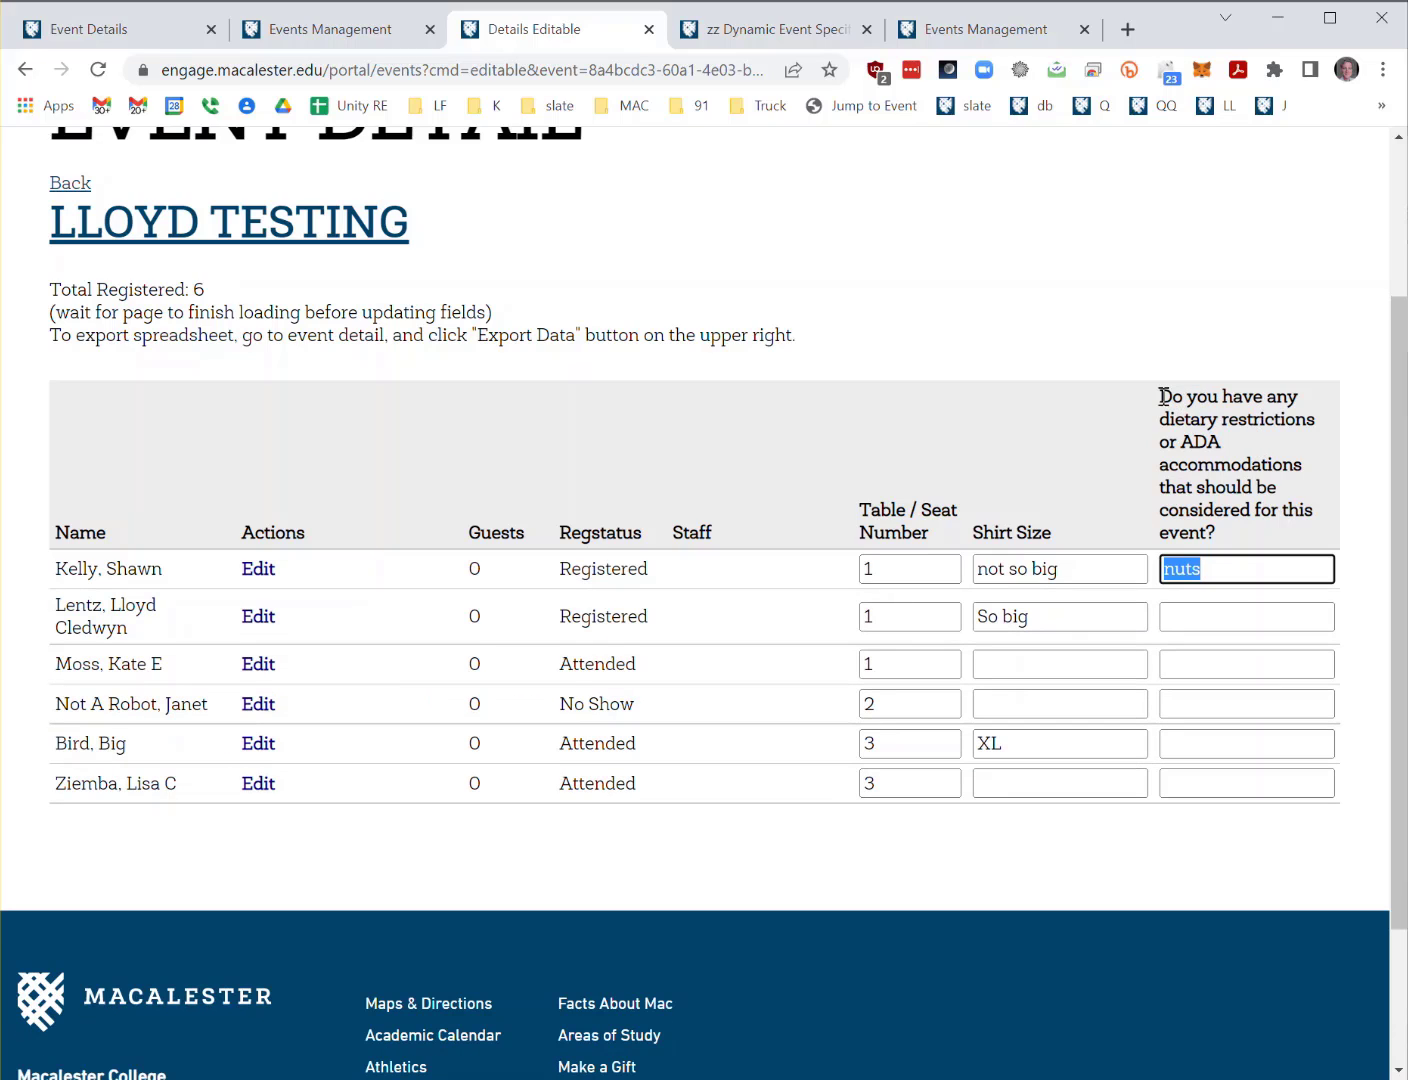
Compare the dietary restrictions question in the editable answers with the Special Events Notes column on the event's portal detail page.
{"action": "left_click_drag", "start_coordinate": [1162, 396], "coordinate": [1247, 546]}
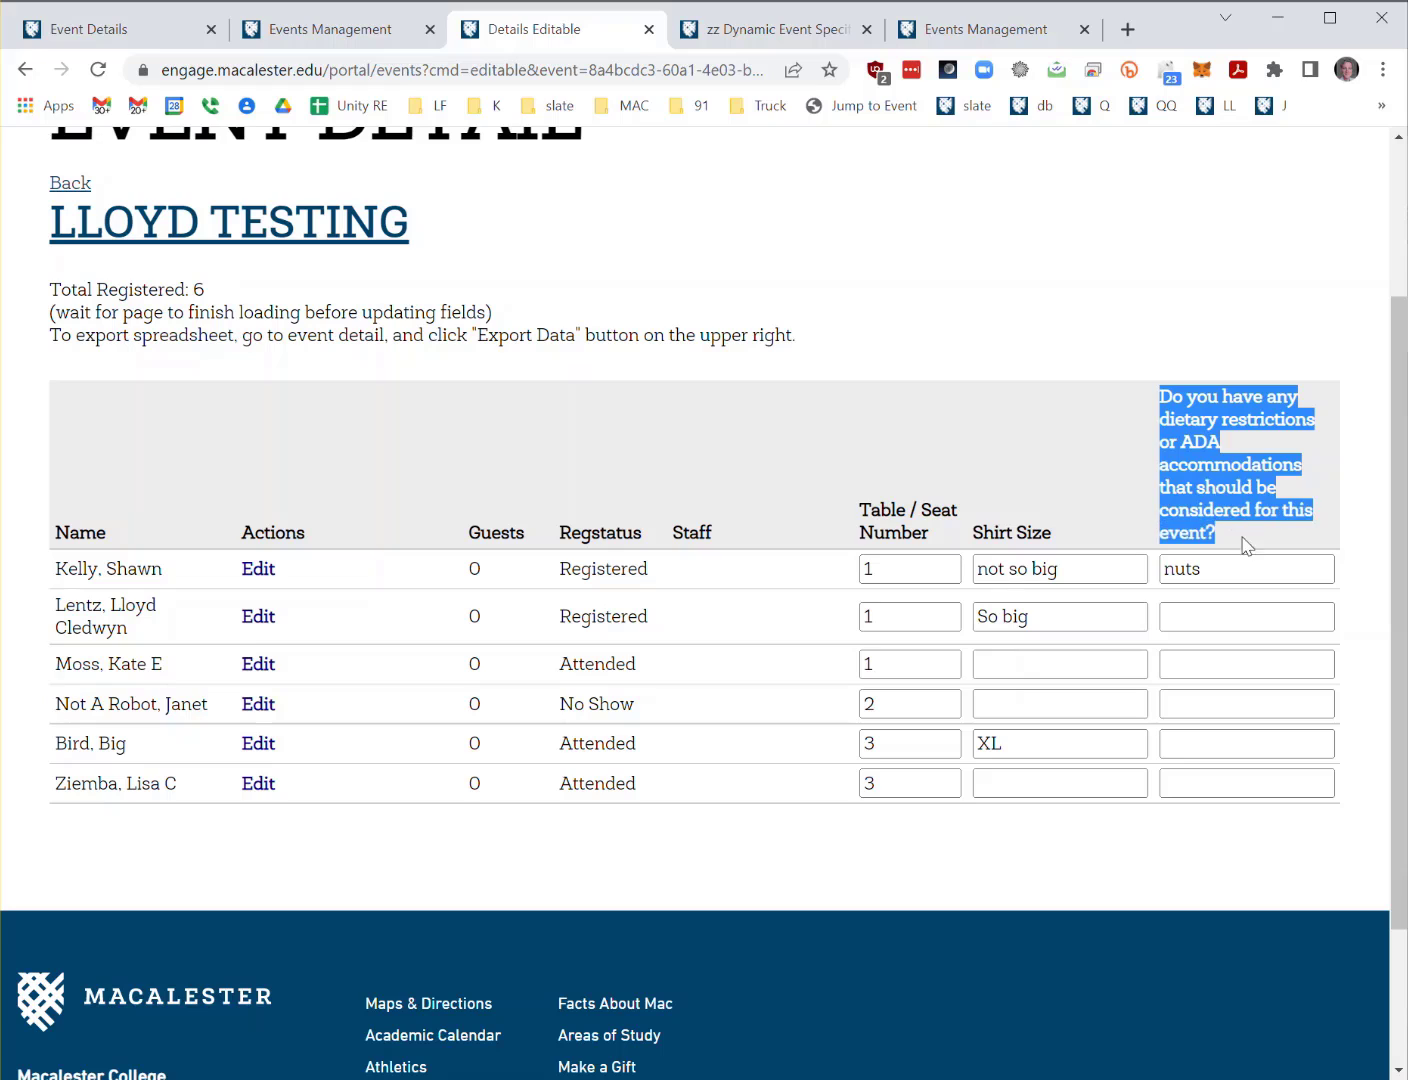
{"action": "left_click", "coordinate": [1248, 485]}
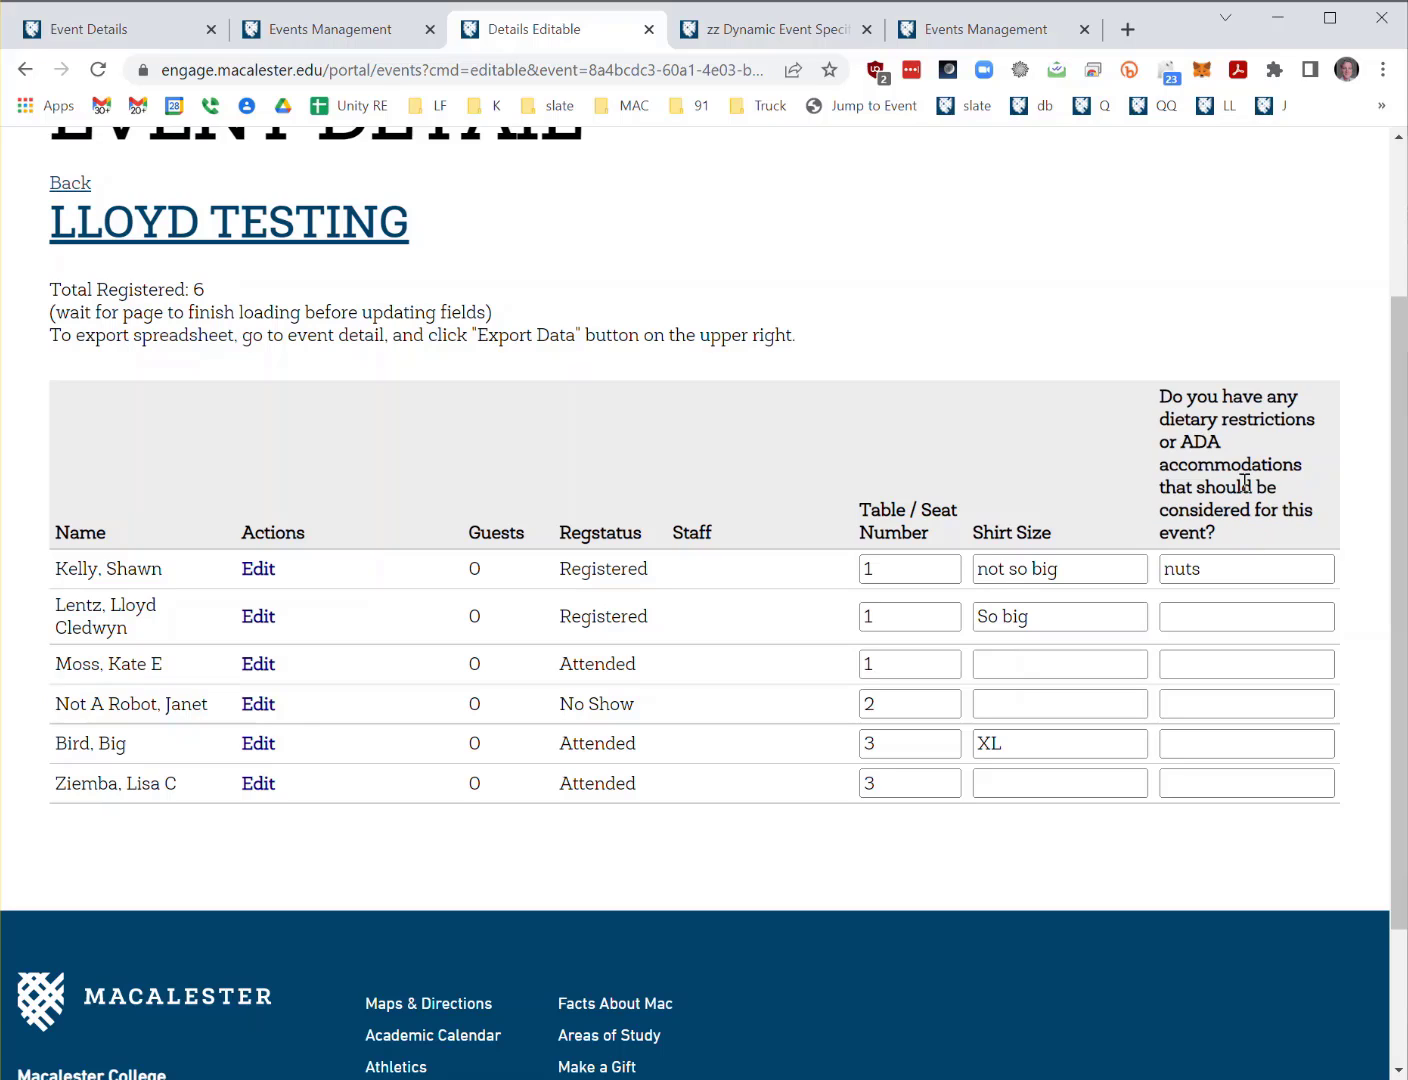
{"action": "left_click", "coordinate": [368, 224]}
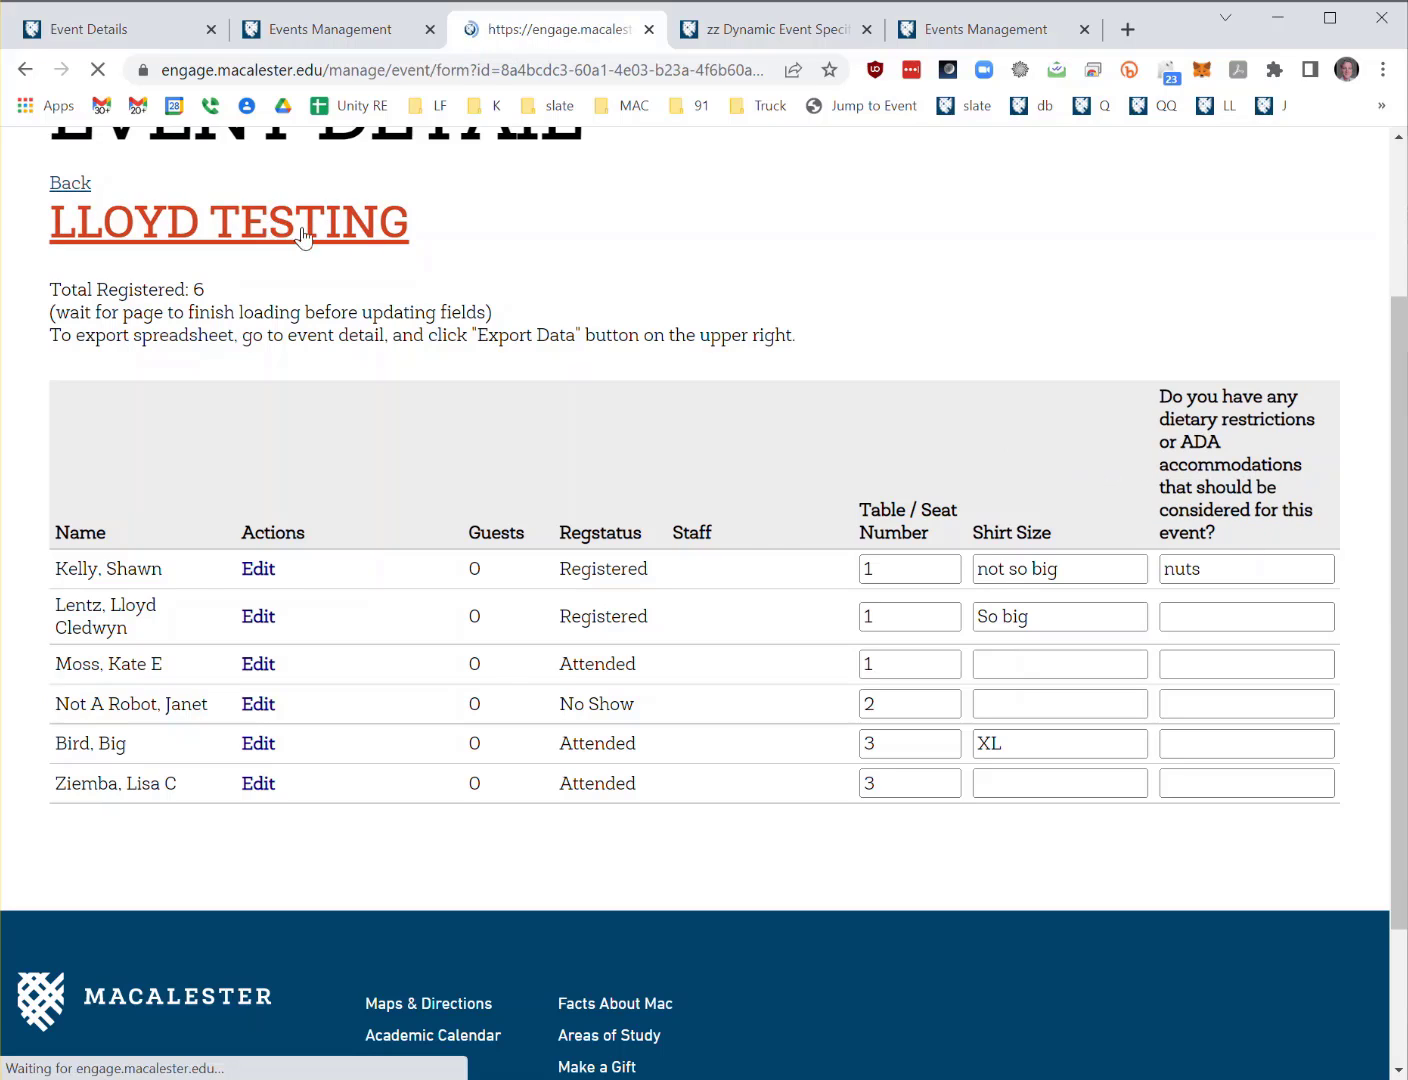
{"action": "left_click", "coordinate": [25, 70]}
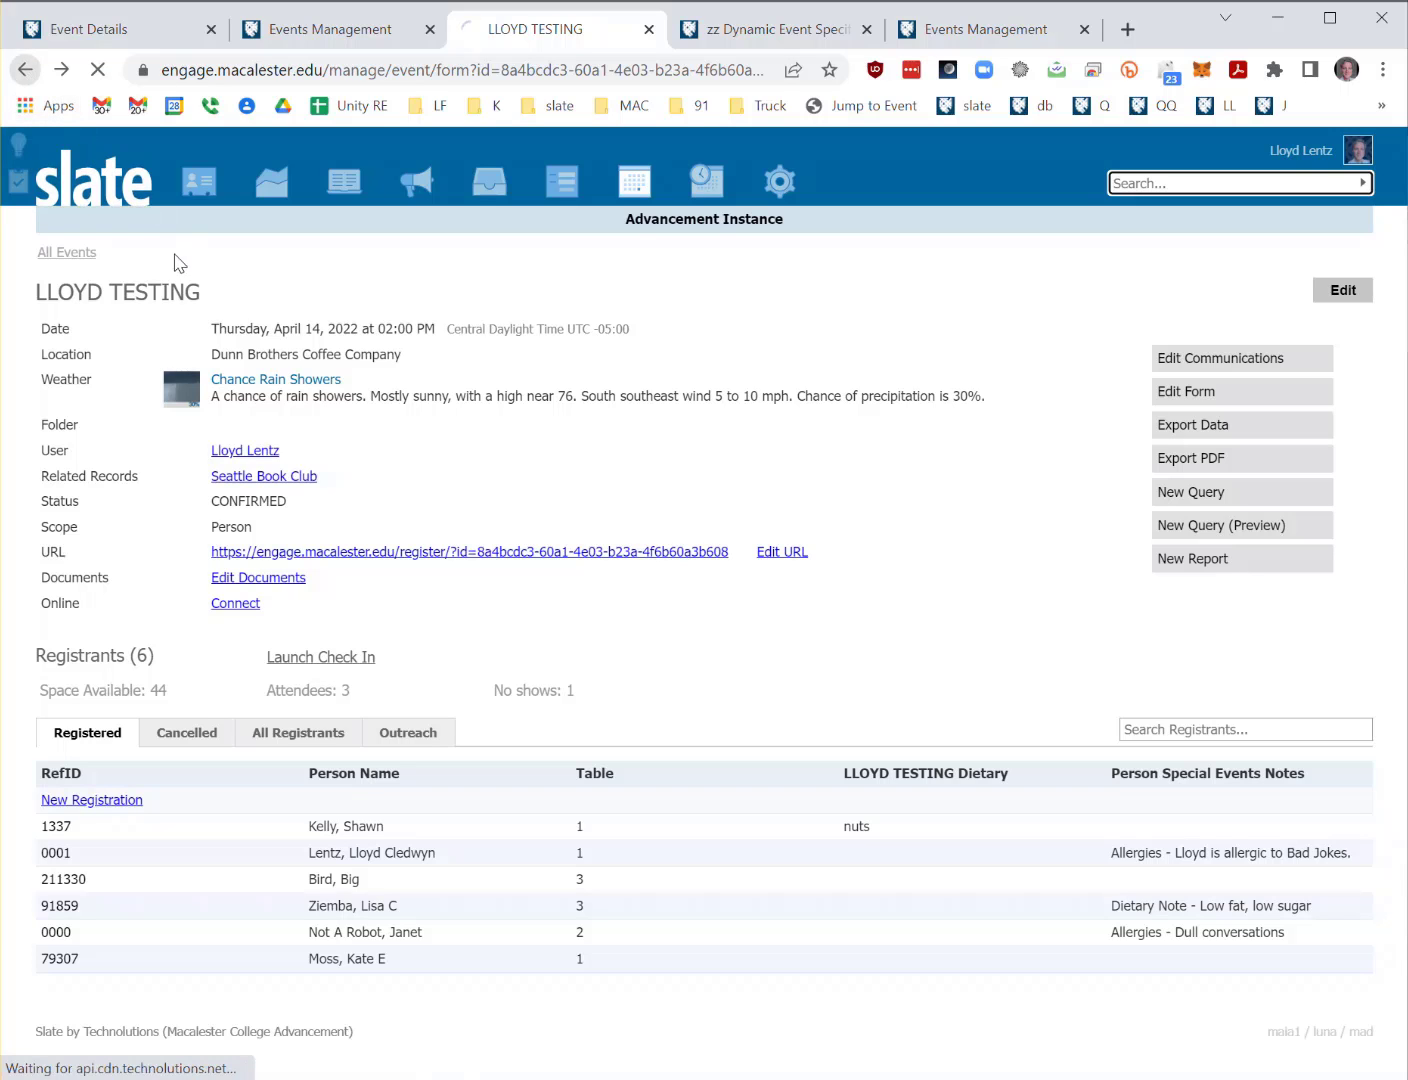
{"action": "left_click", "coordinate": [25, 70]}
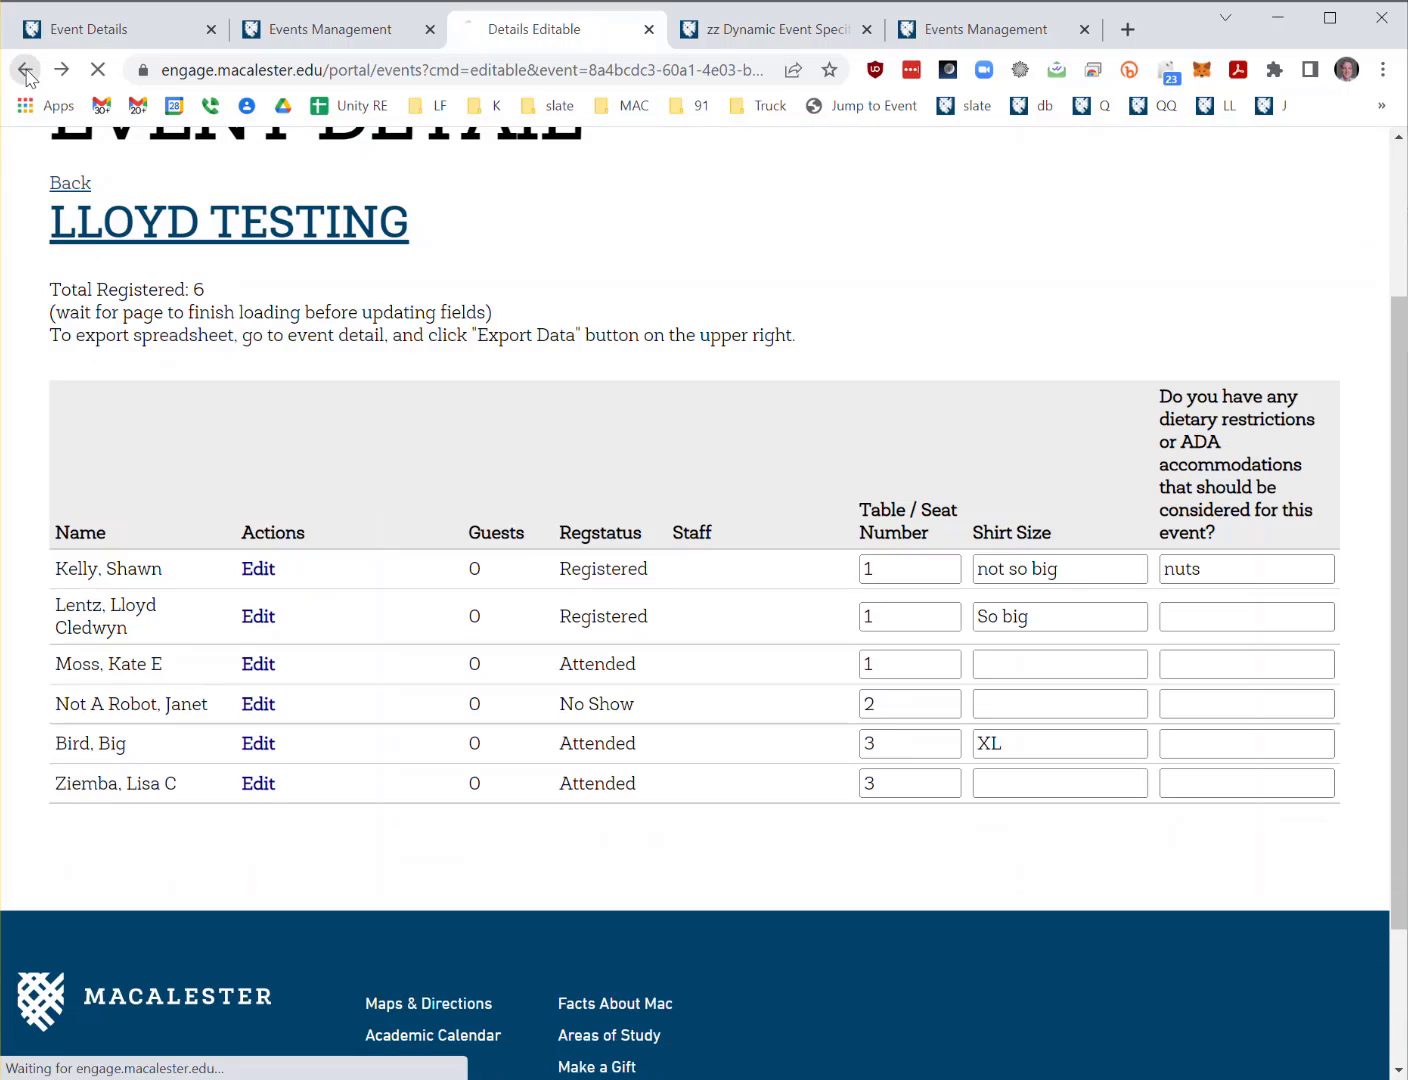
{"action": "left_click", "coordinate": [300, 222]}
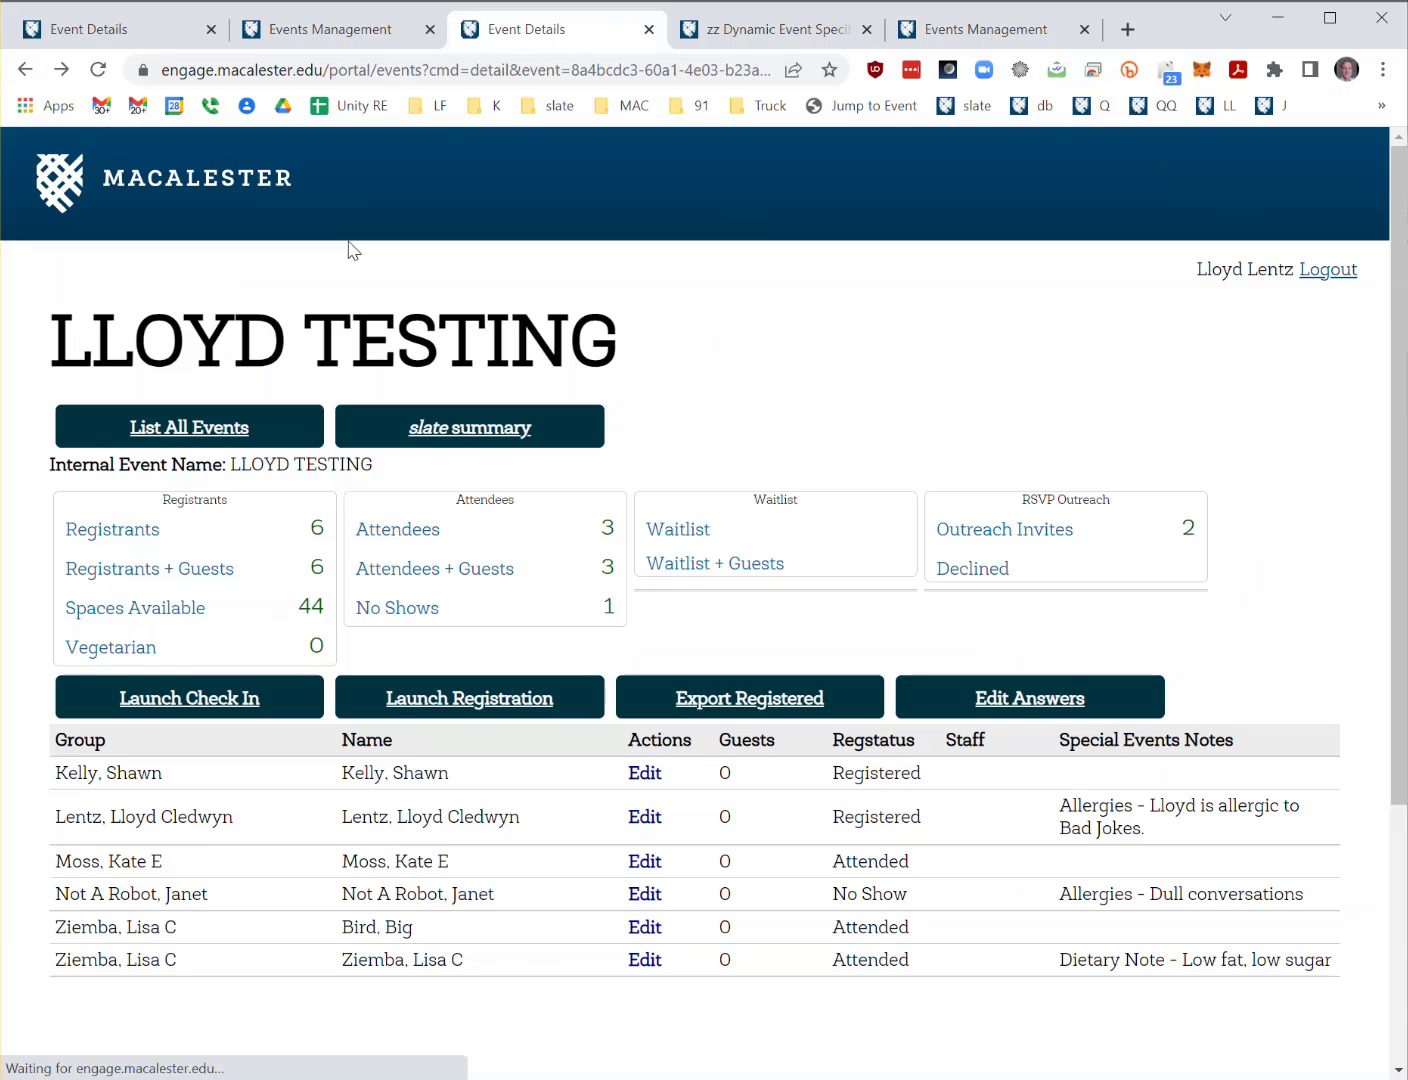
{"action": "double_click", "coordinate": [1066, 748]}
{"action": "left_click_drag", "start_coordinate": [1142, 742], "coordinate": [1245, 743]}
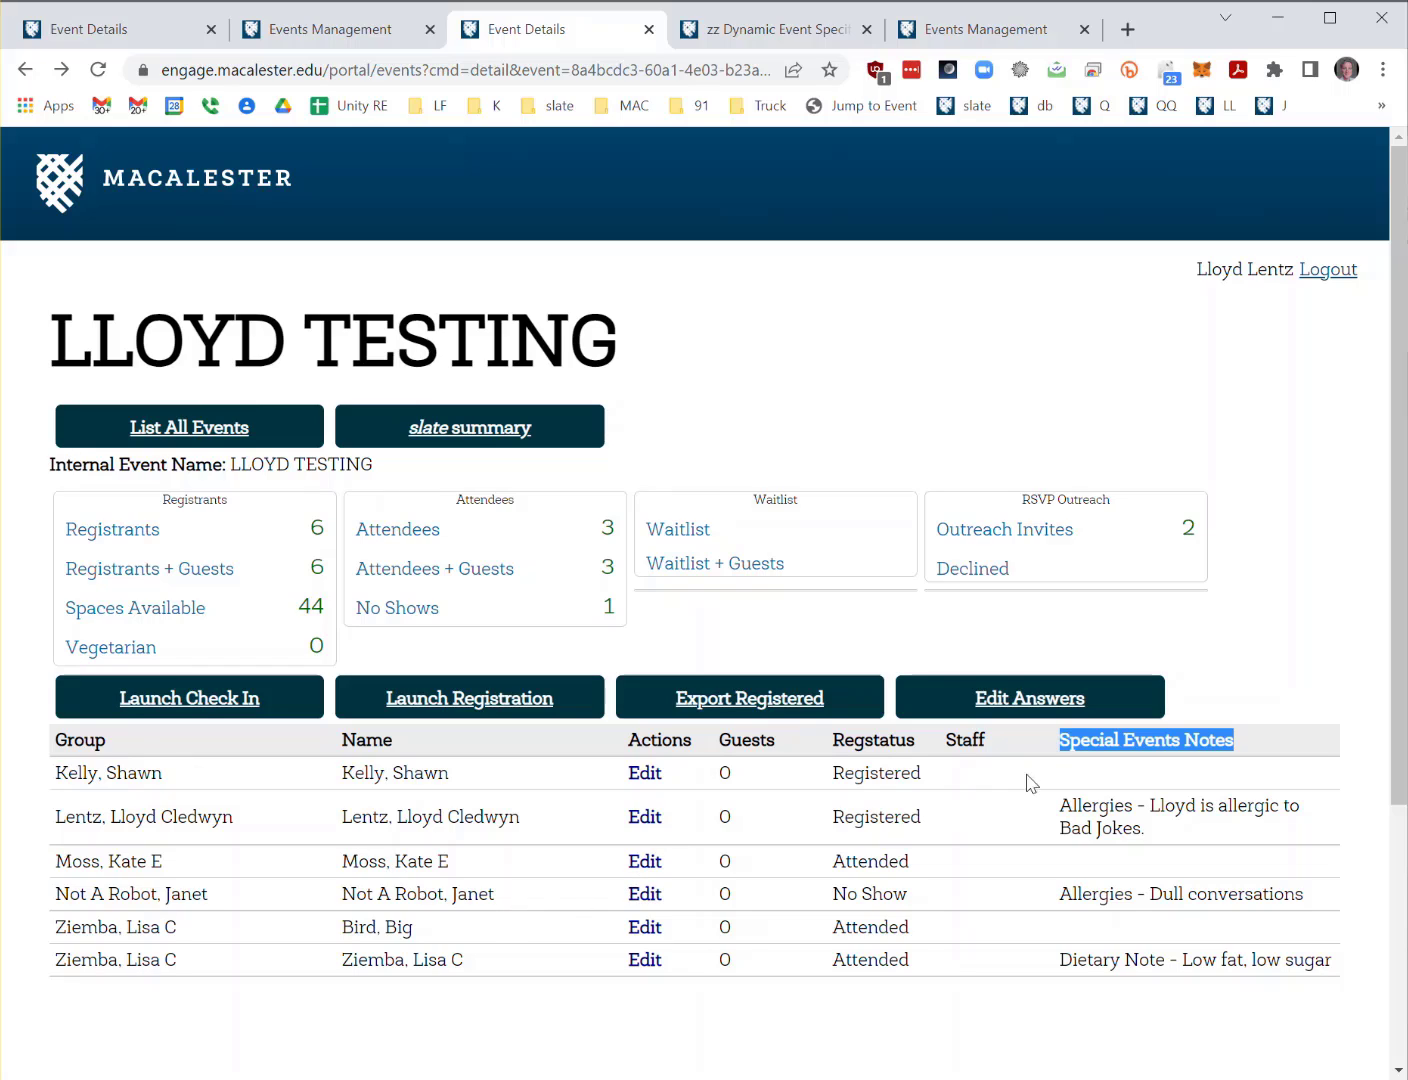
Reopen the event's editable answers and check the first registrant's shirt size in the full registration form.
{"action": "left_click", "coordinate": [1032, 700]}
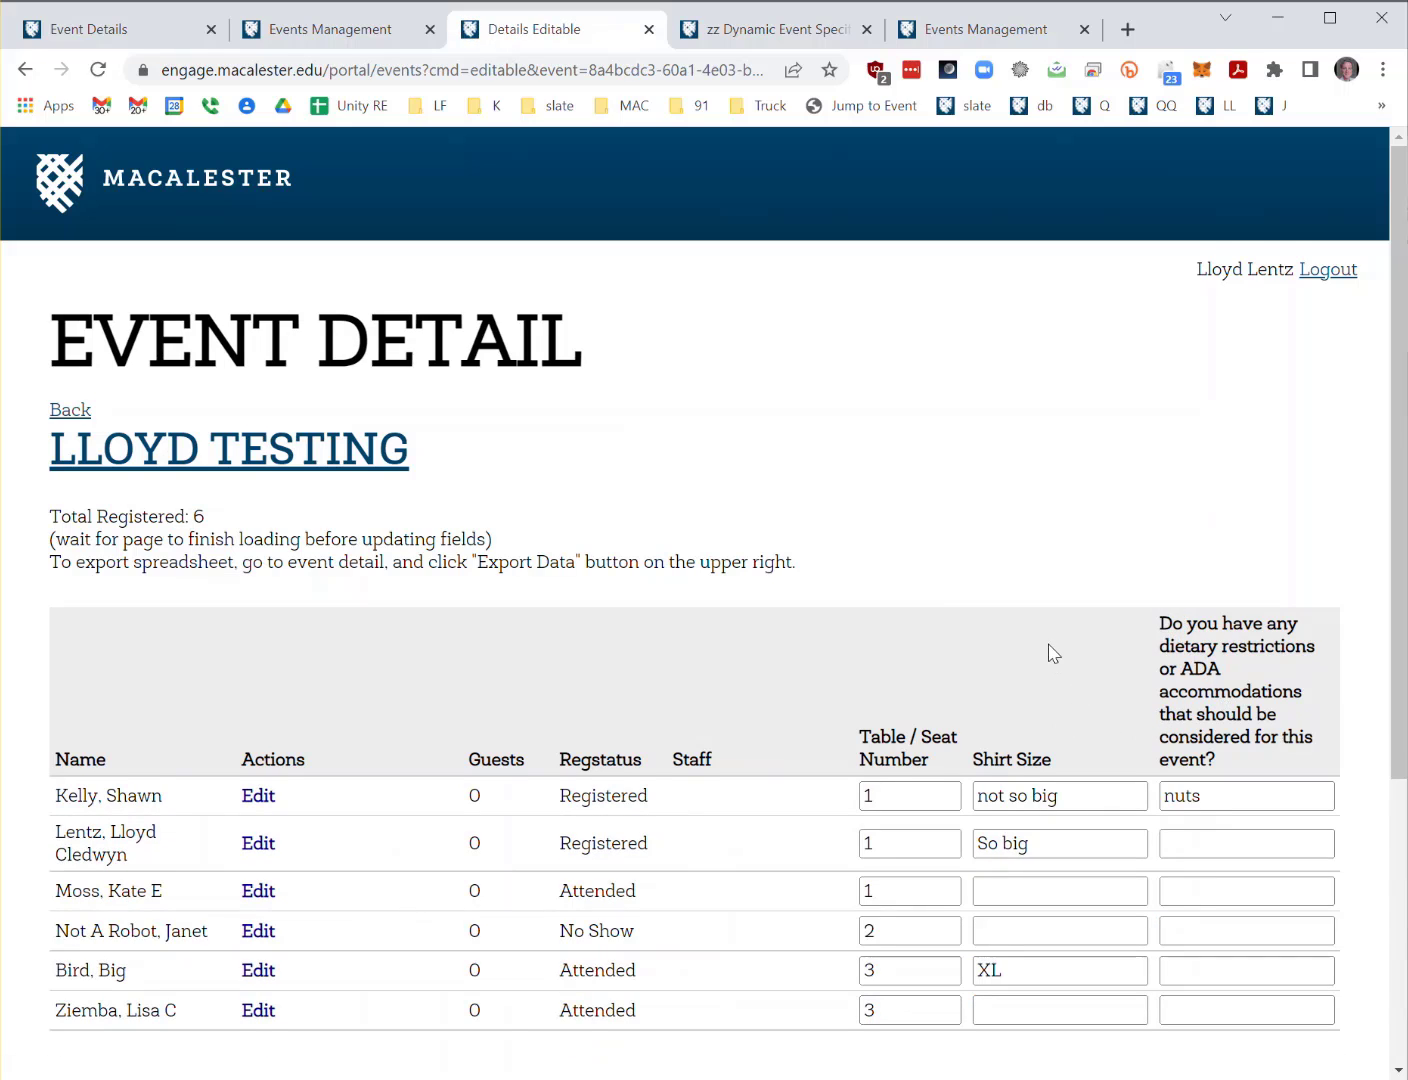
{"action": "scroll", "coordinate": [1053, 654], "scroll_direction": "down", "scroll_amount": 1}
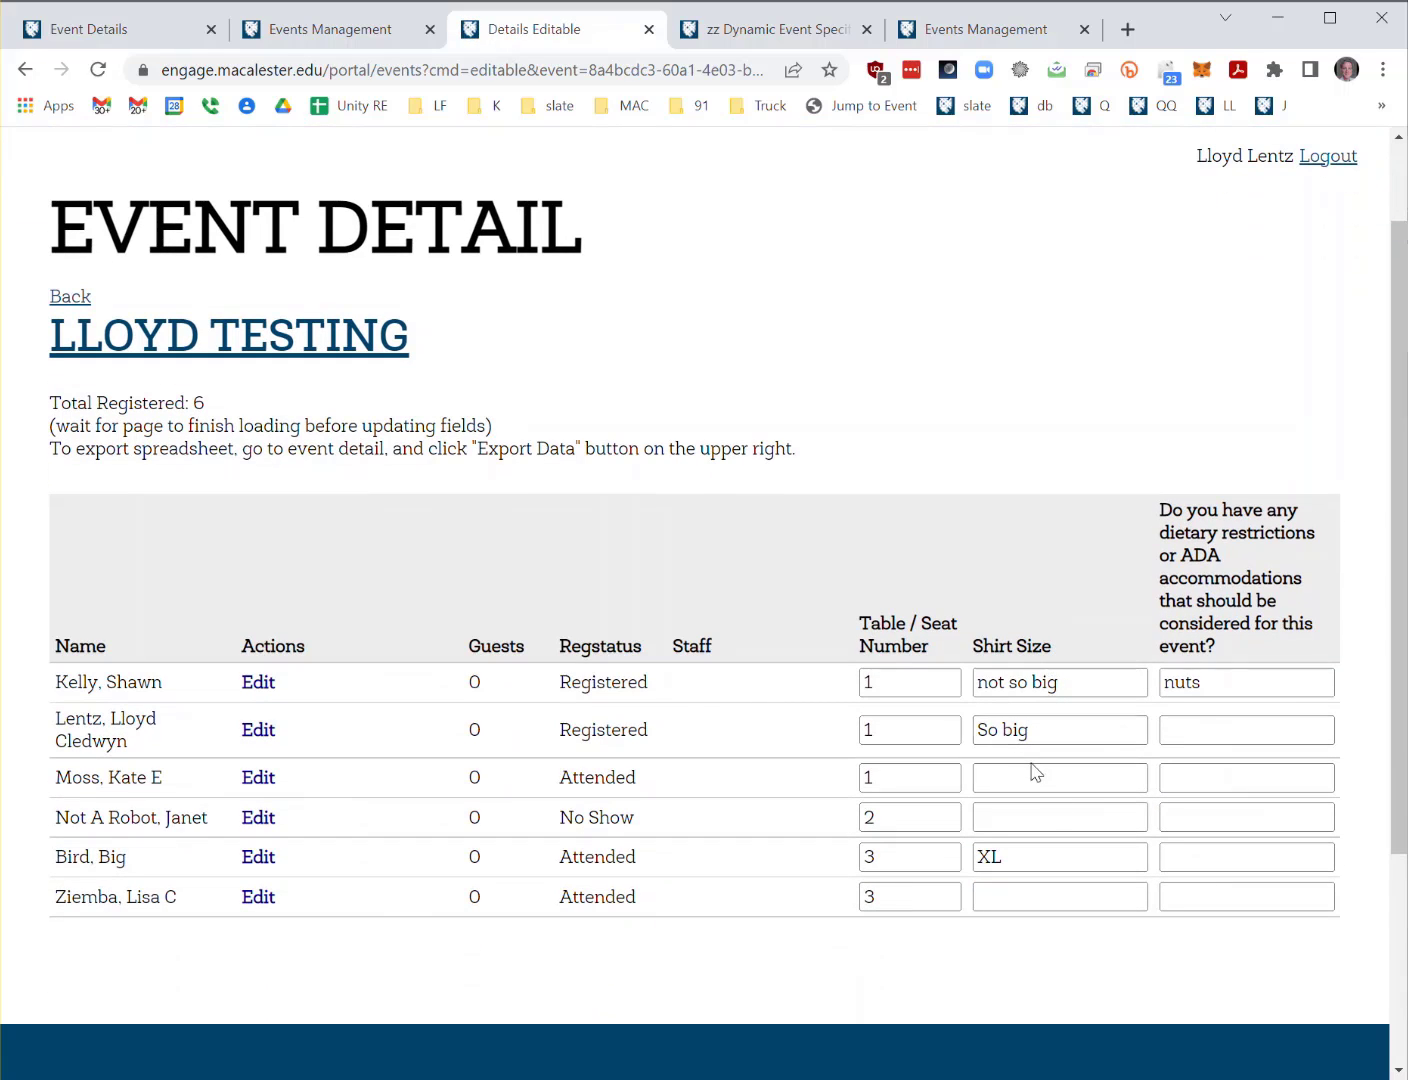
{"action": "left_click", "coordinate": [259, 683]}
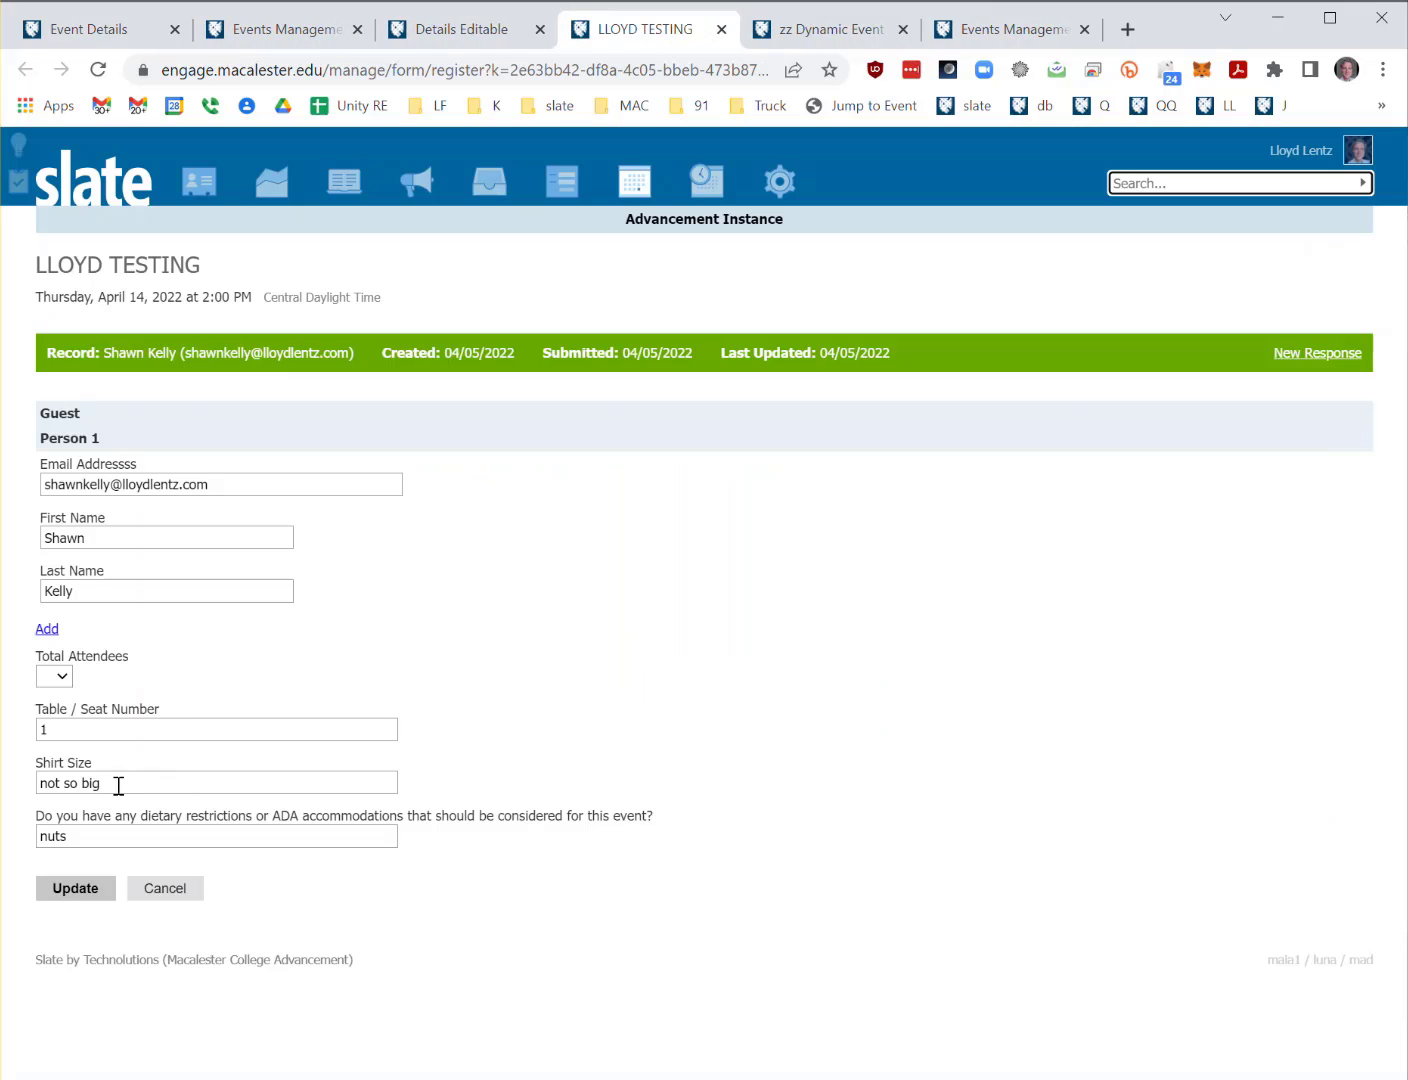
Leave the registration form and set the first registrant's shirt size to "RRRly Big" in the editable answers.
{"action": "left_click", "coordinate": [161, 896]}
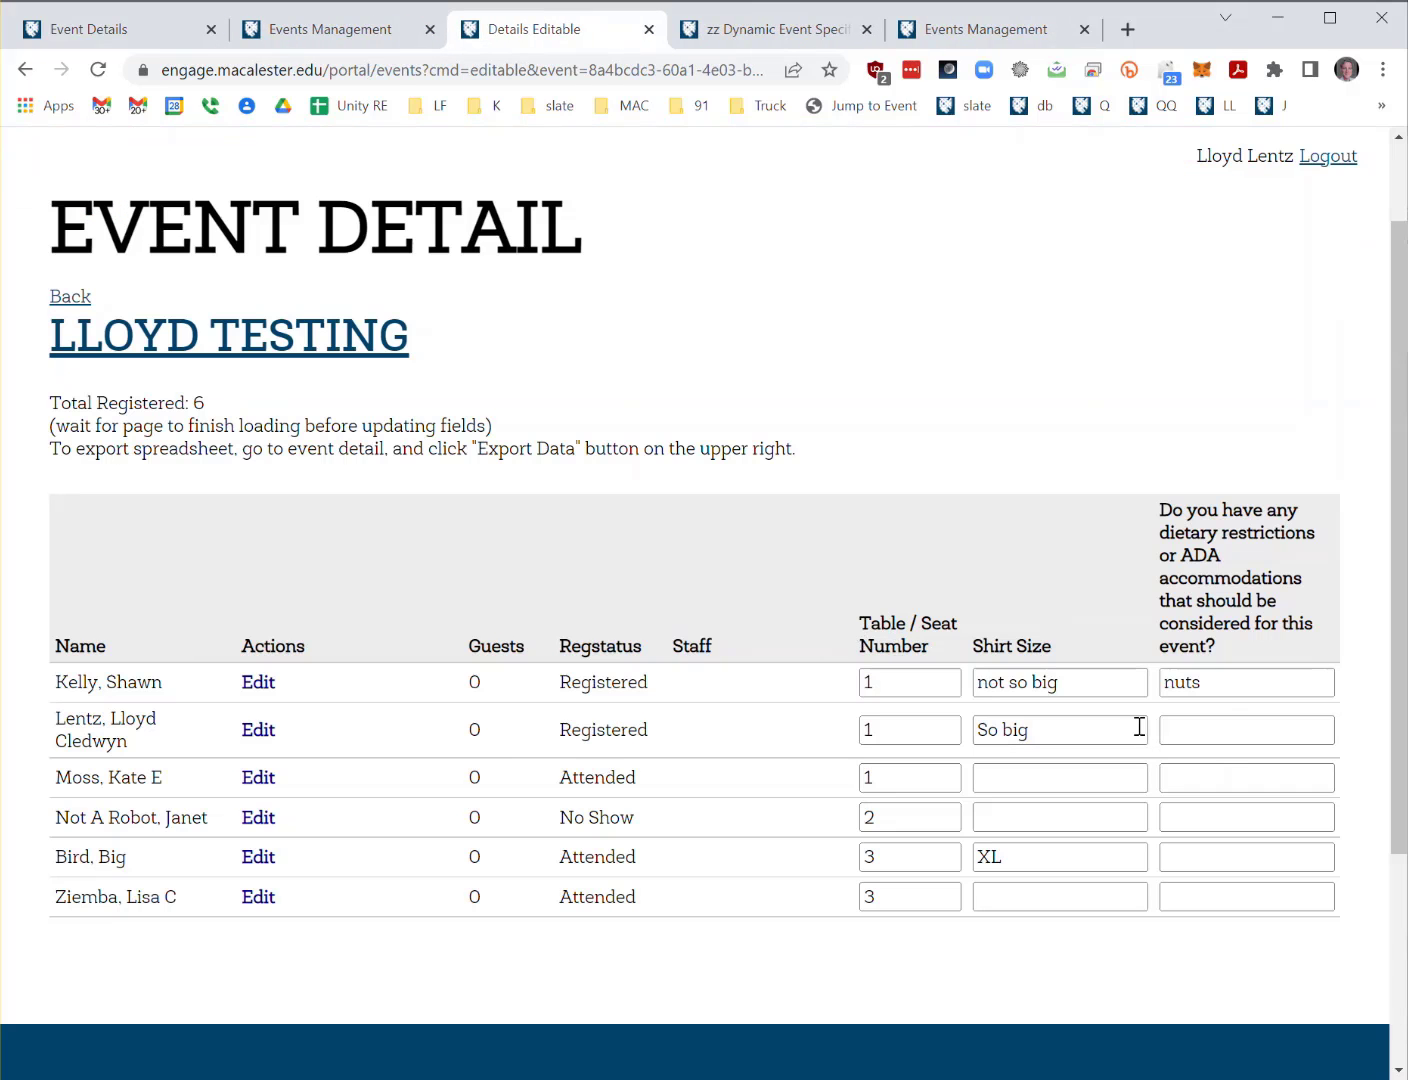
{"action": "left_click_drag", "start_coordinate": [1069, 684], "coordinate": [718, 694]}
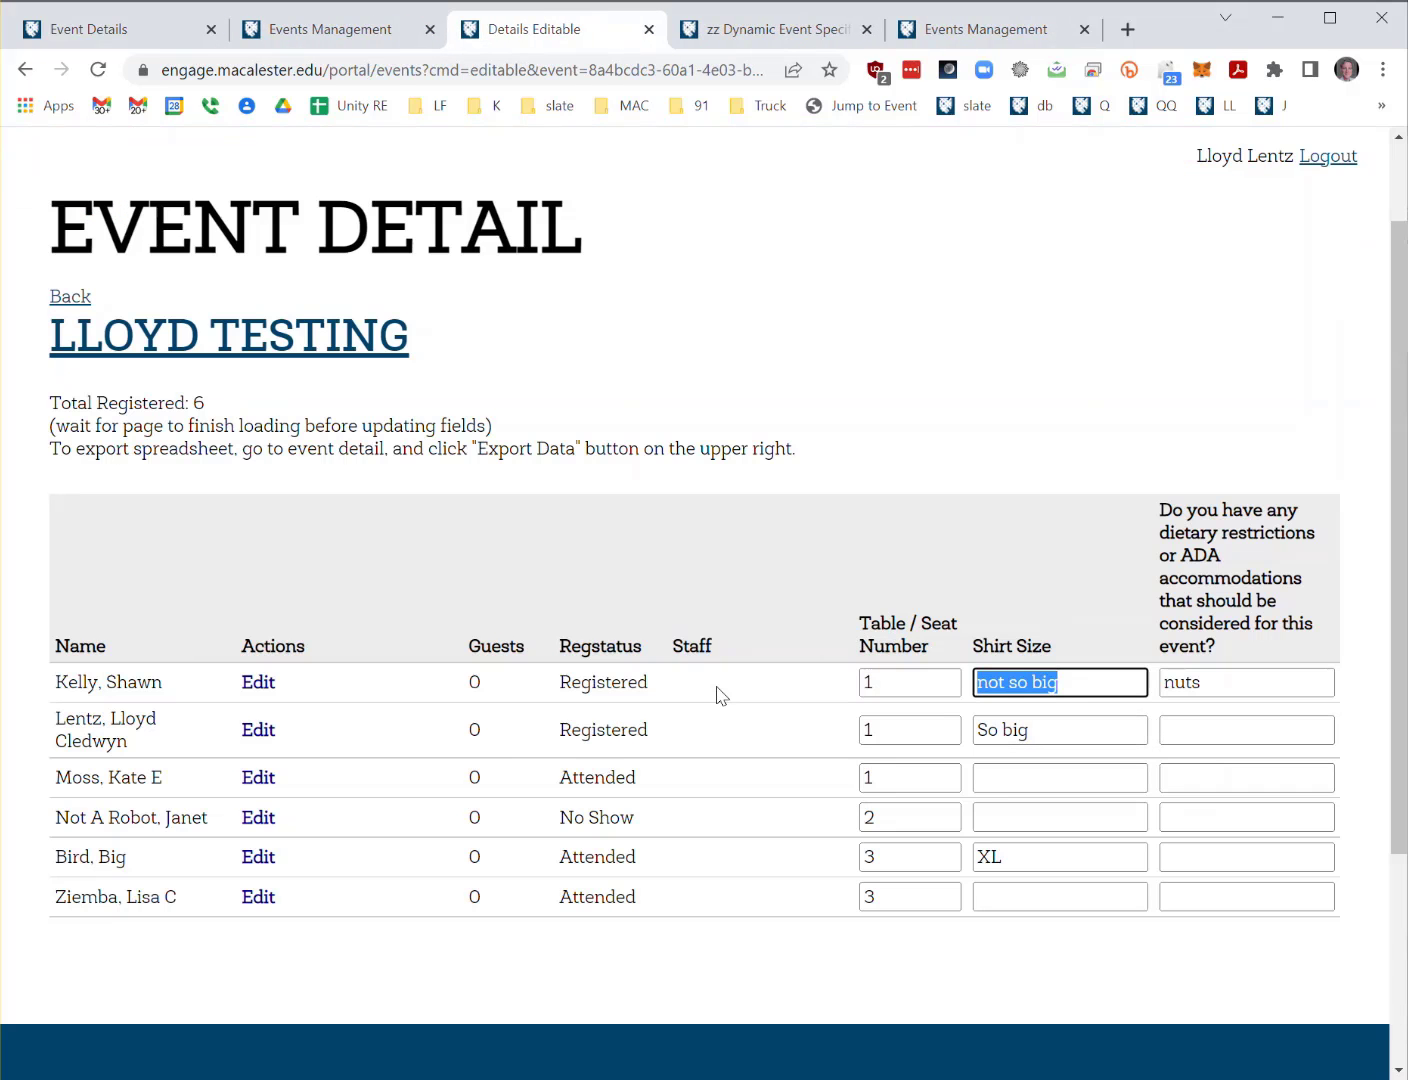
{"action": "type", "text": "RRRl"}
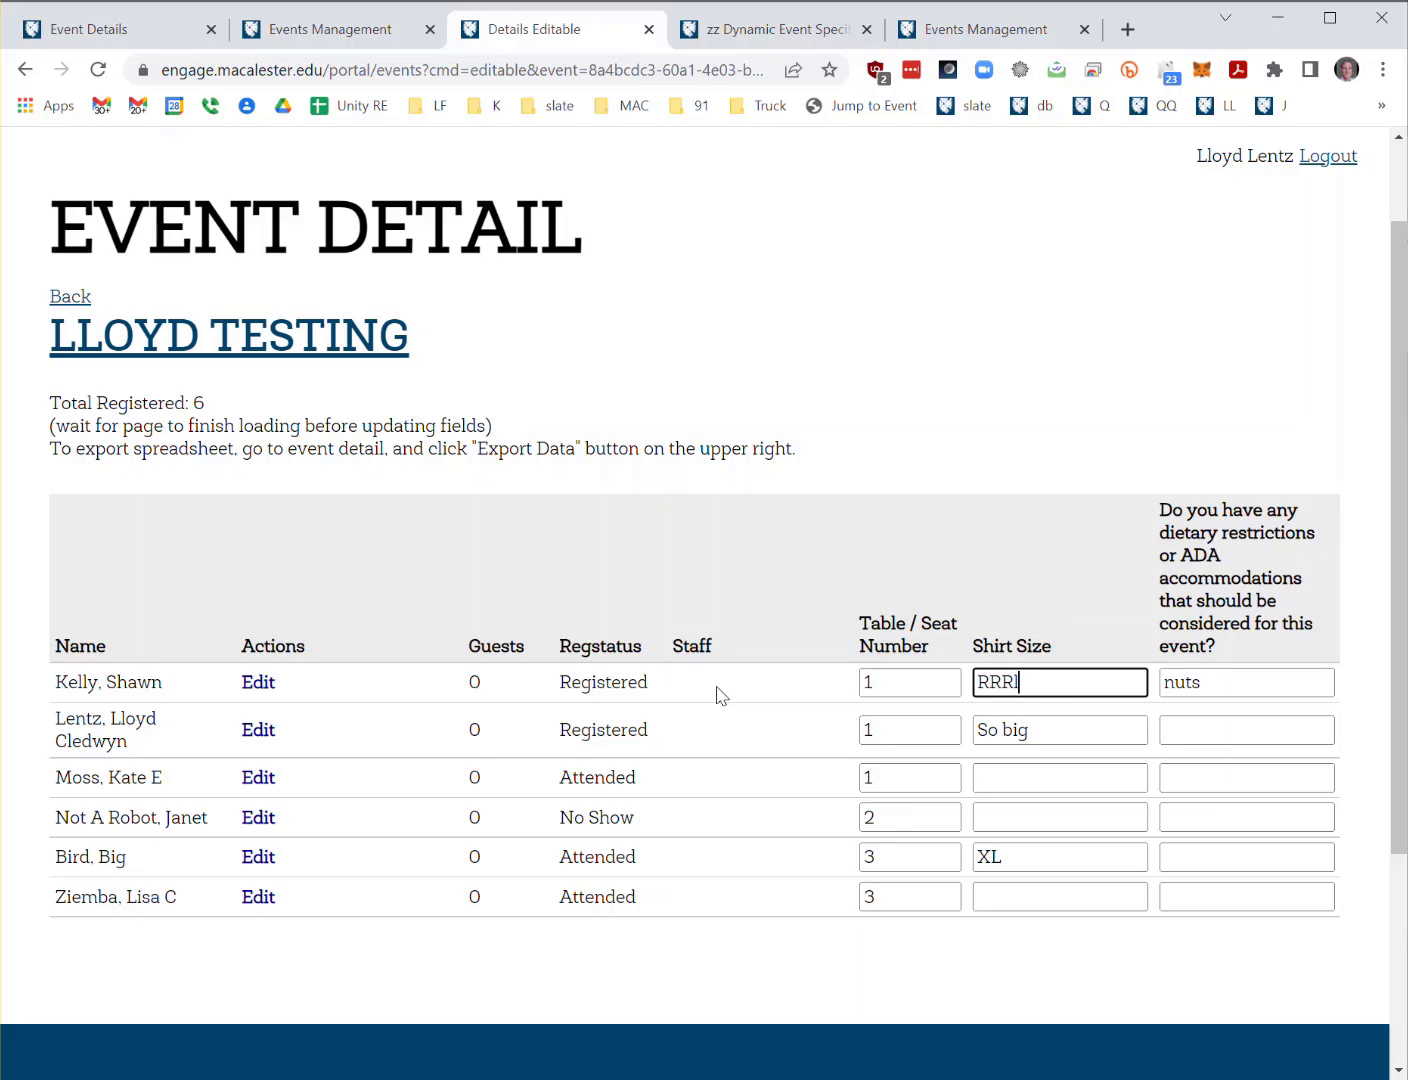
{"action": "type", "text": "y Big`"}
{"action": "key", "text": "Tab"}
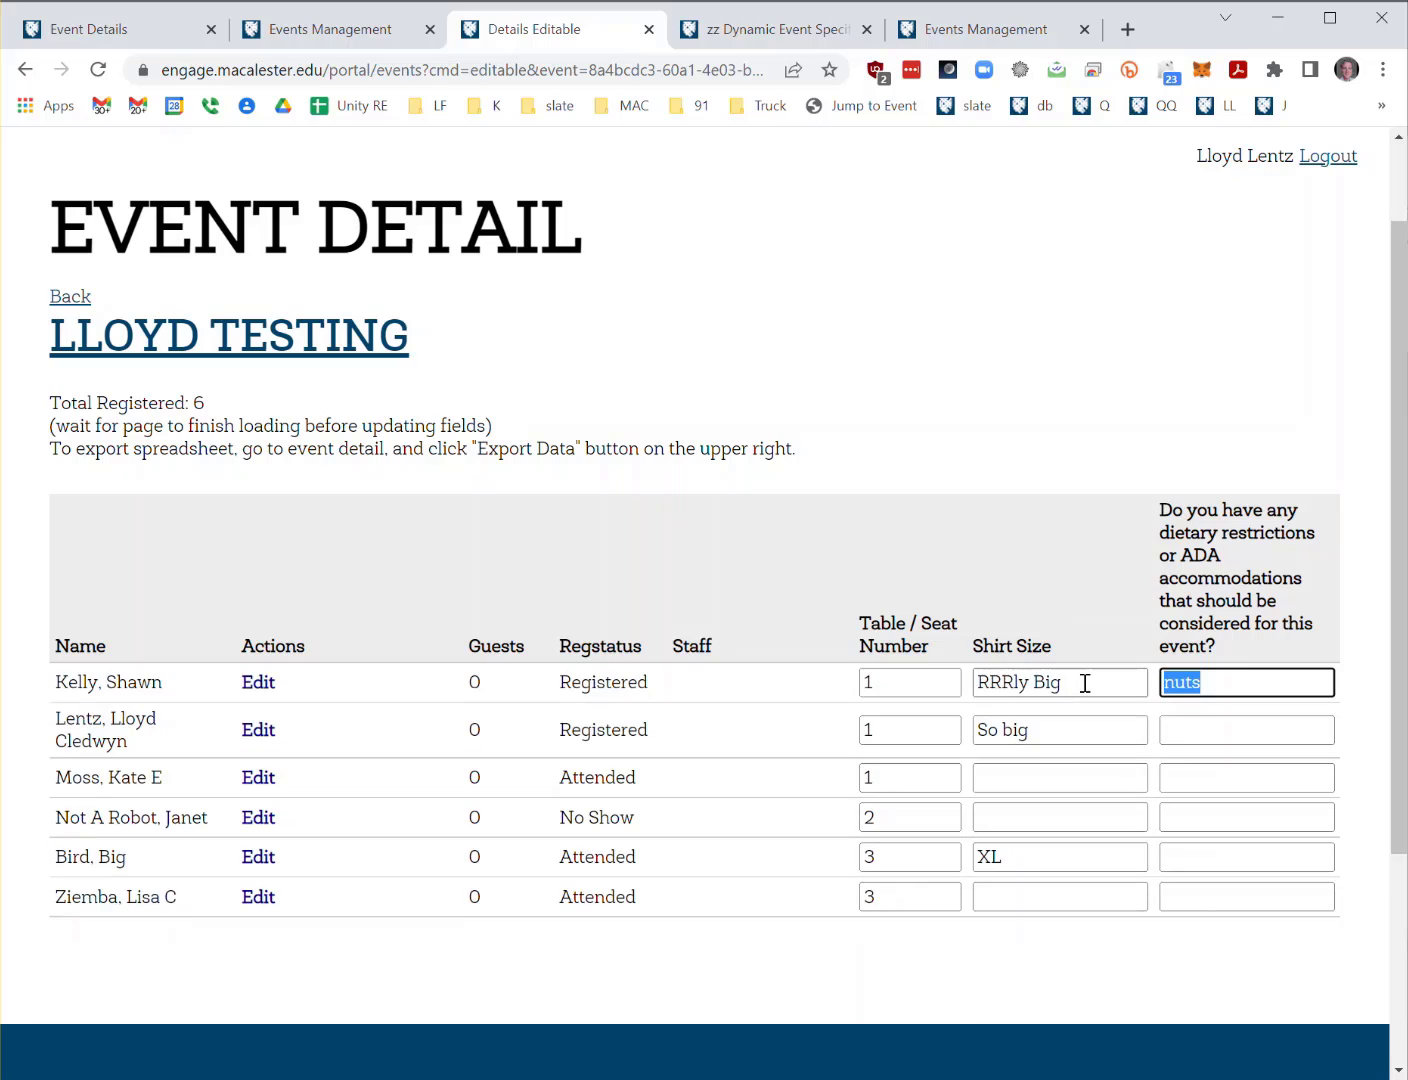
Check the updated shirt size in the first registrant's full registration form and close the form.
{"action": "left_click", "coordinate": [262, 686]}
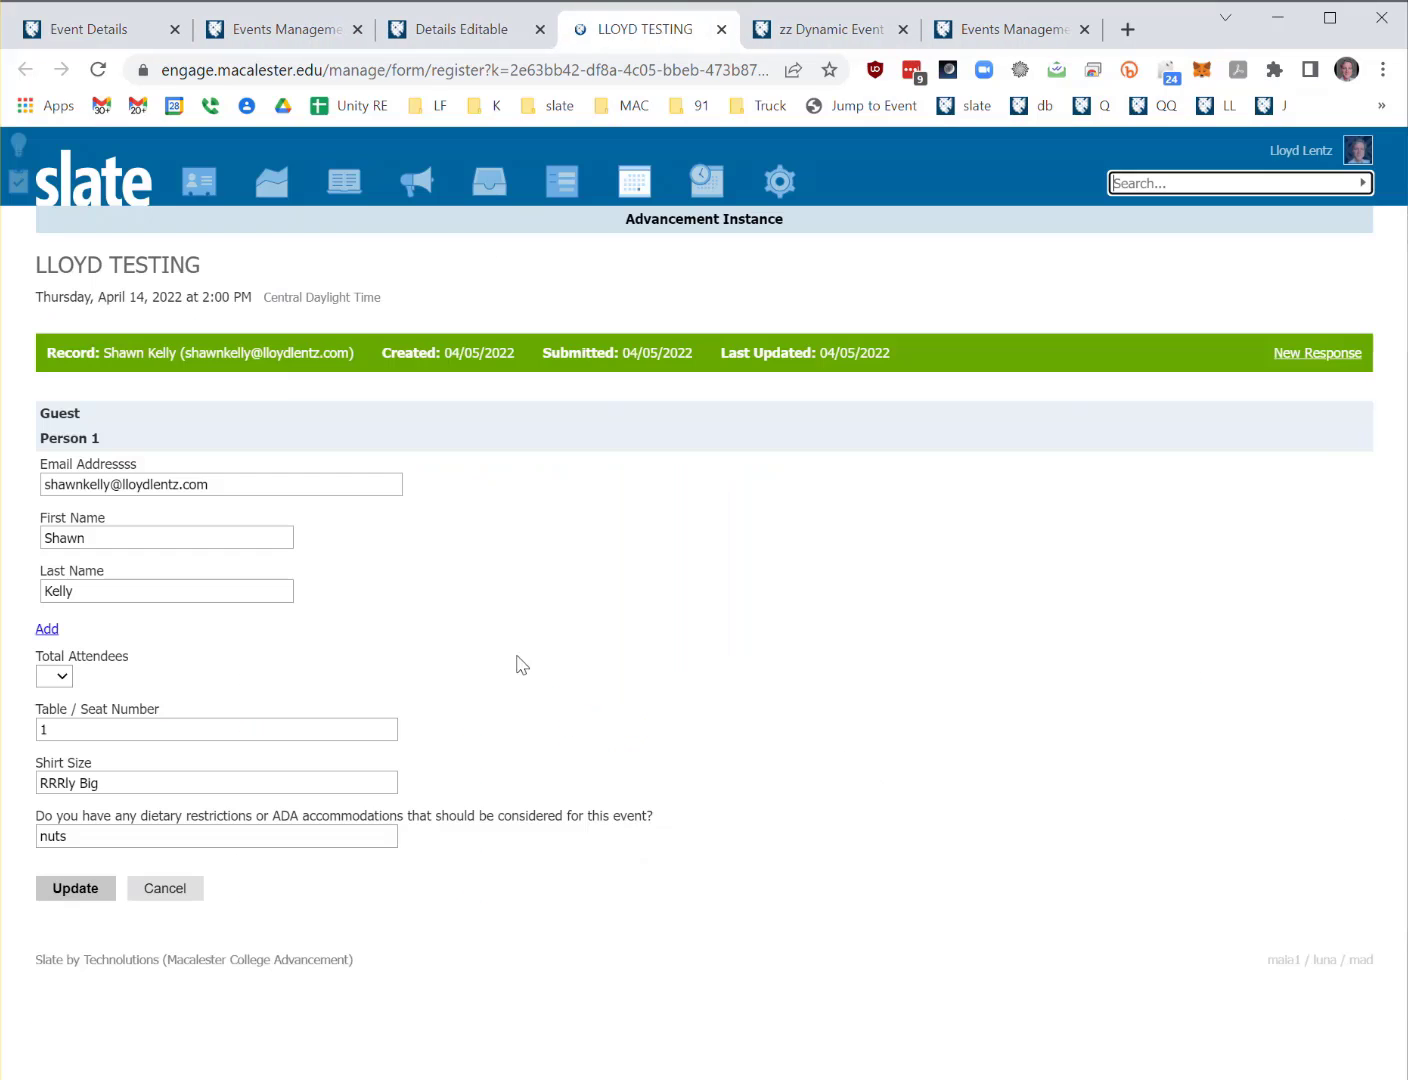
{"action": "left_click_drag", "start_coordinate": [150, 782], "coordinate": [39, 782]}
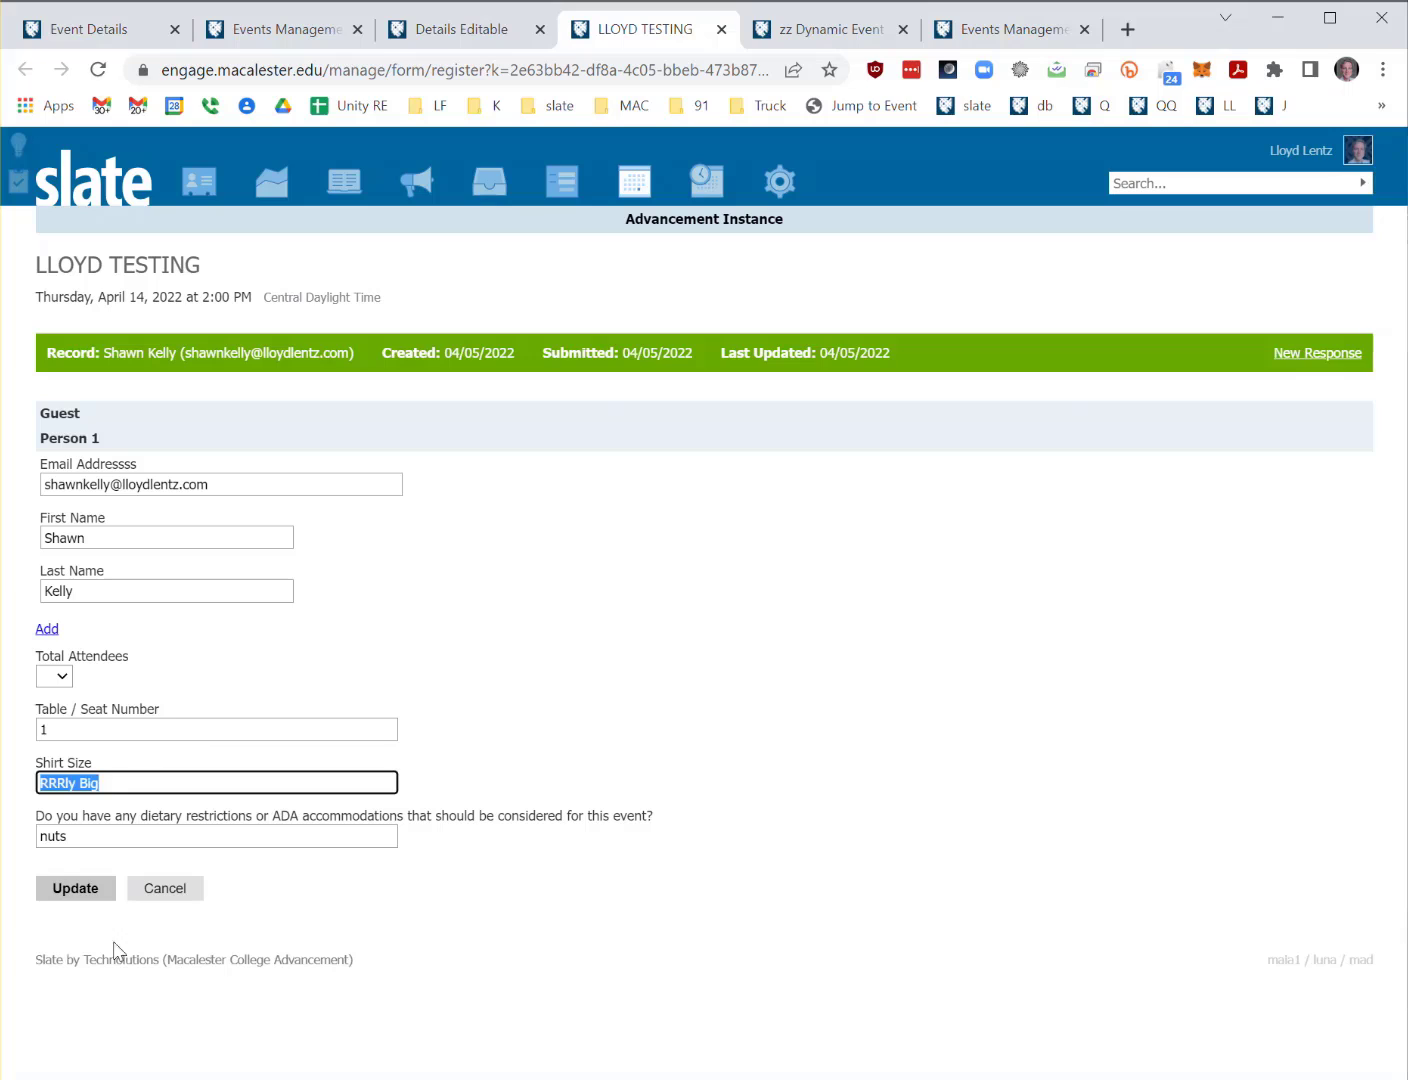
{"action": "left_click", "coordinate": [651, 705]}
{"action": "key", "text": "ctrl+w"}
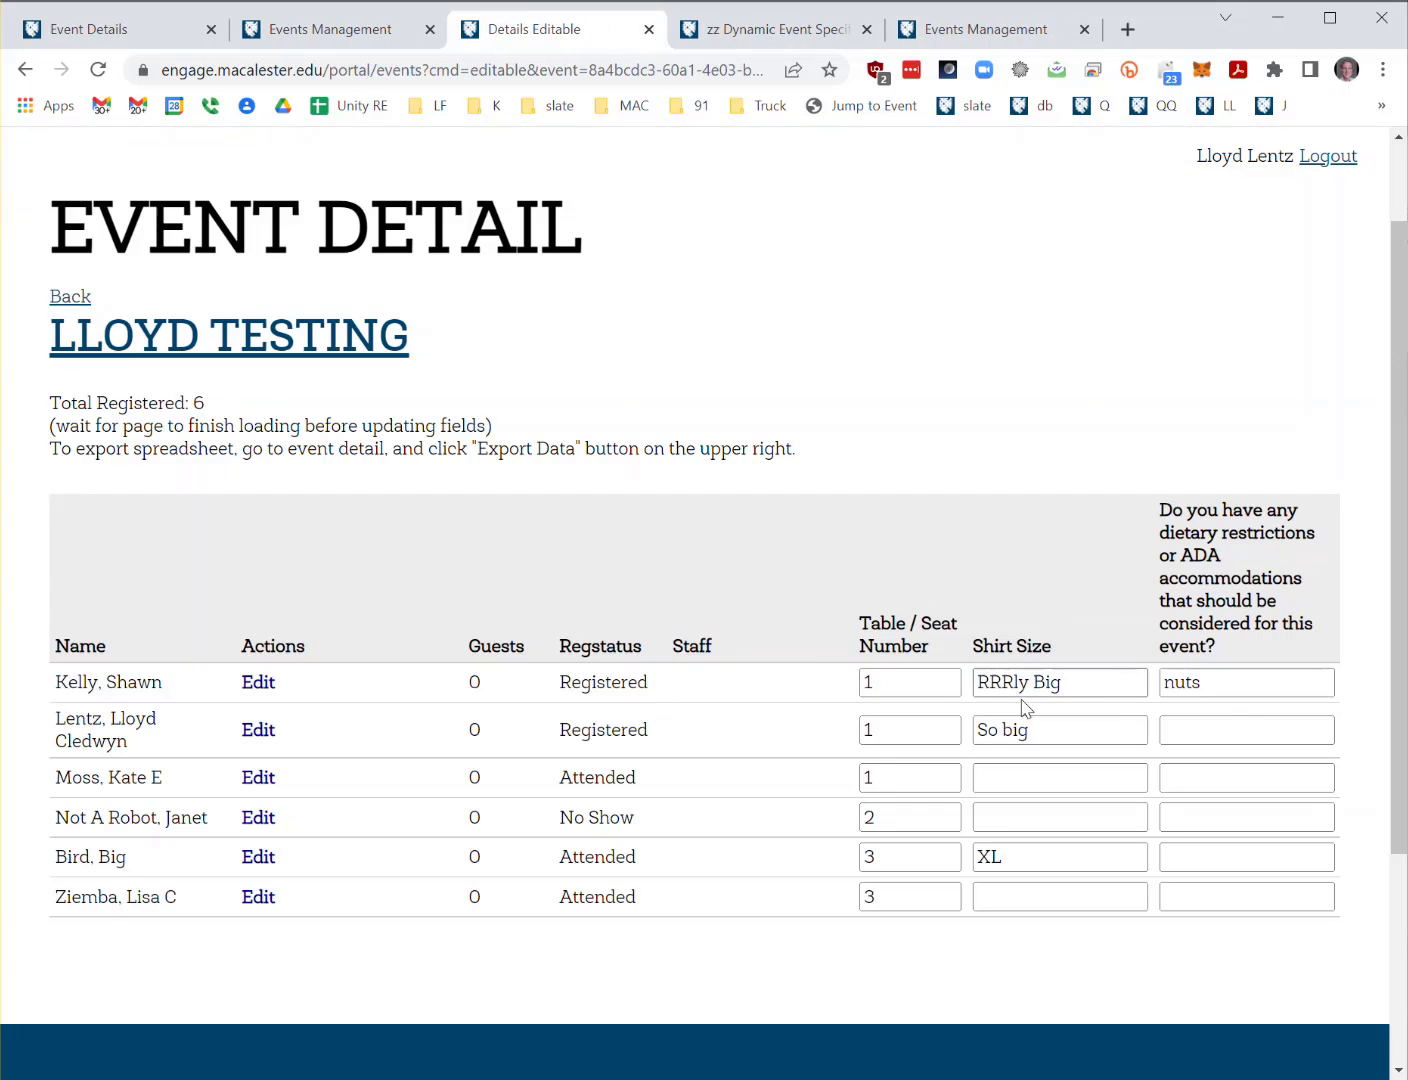
Change the export key of the Table / Seat Number field in the event's registration form to "tablenum".
{"action": "double_click", "coordinate": [930, 685]}
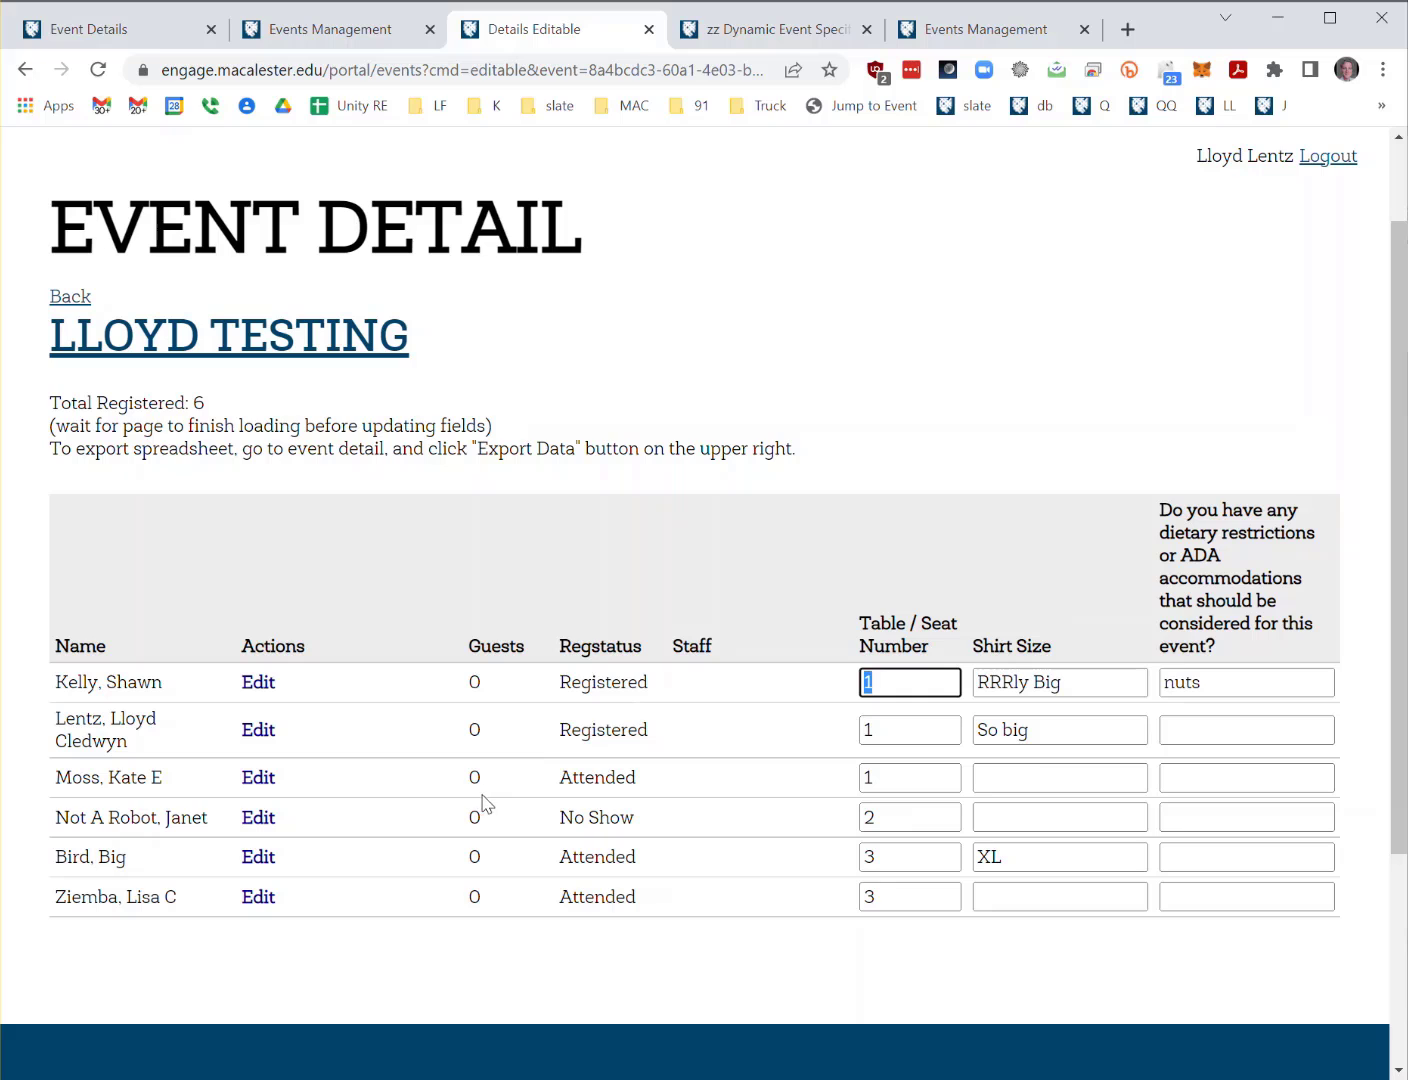
{"action": "left_click", "coordinate": [337, 346], "text": "ctrl"}
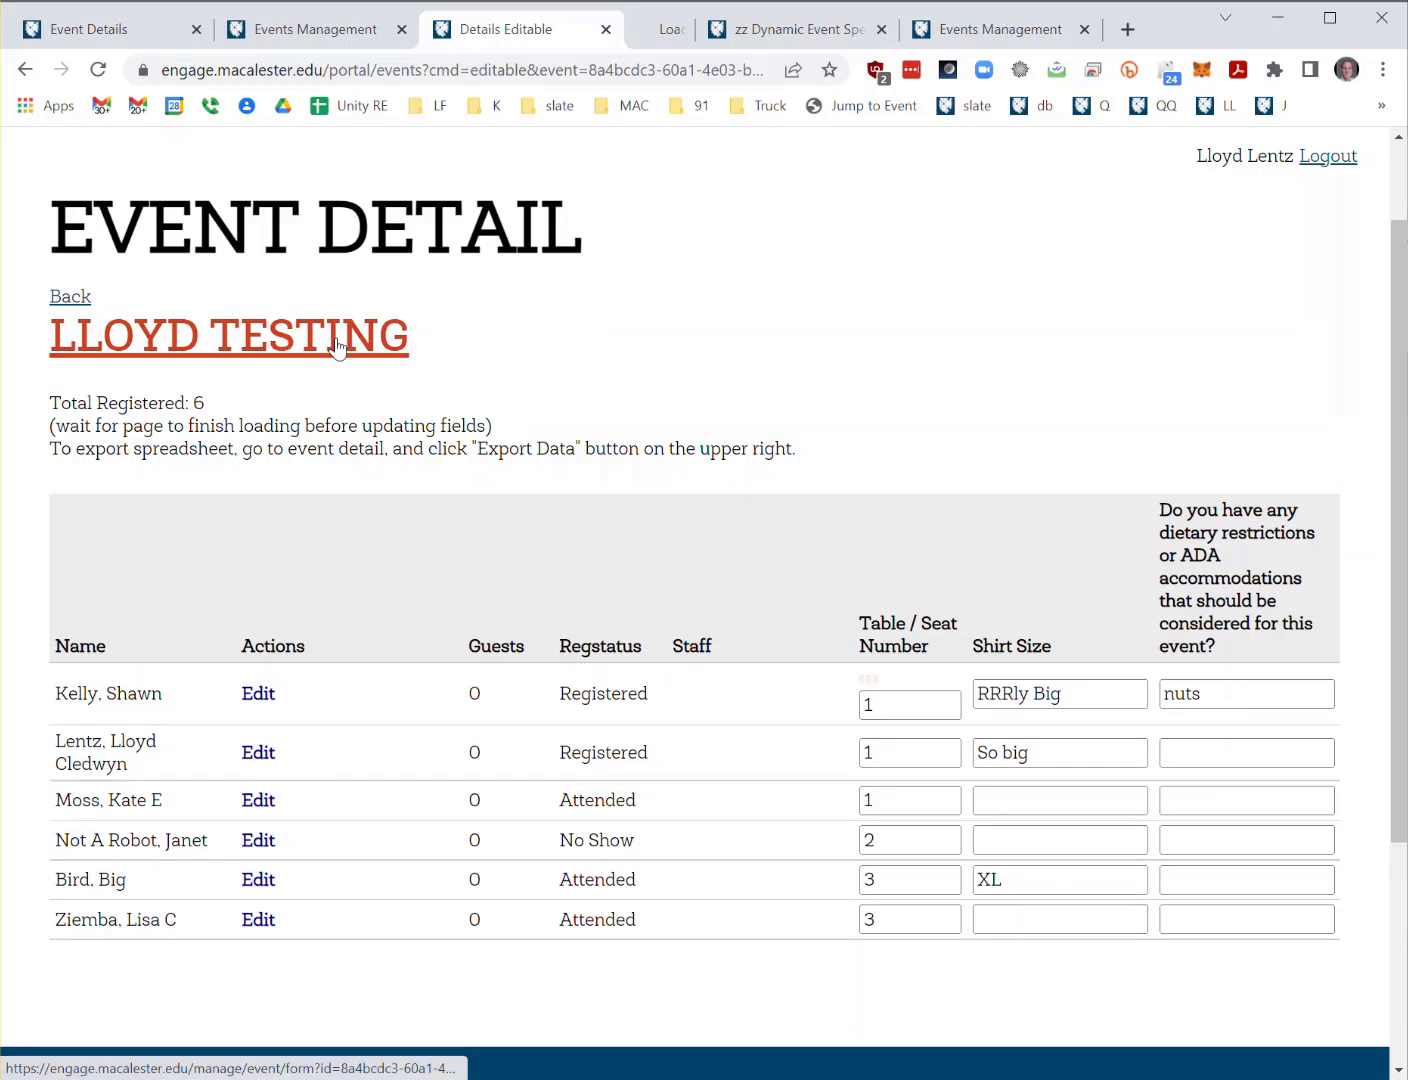
{"action": "key", "text": "ctrl+Tab"}
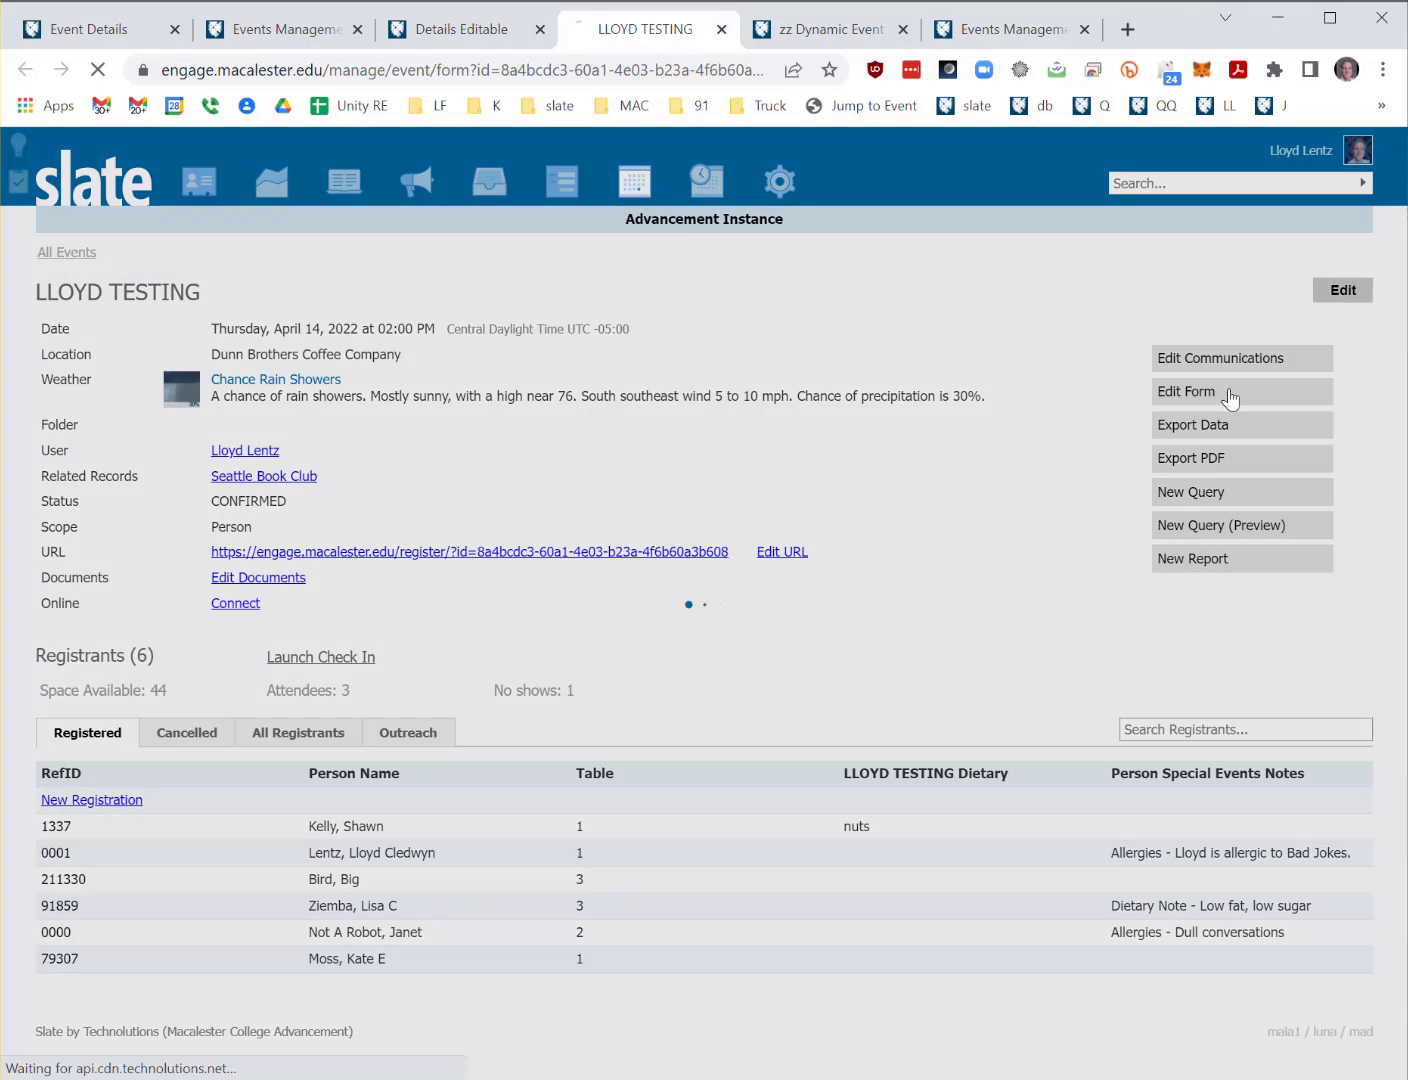
{"action": "left_click", "coordinate": [1228, 392]}
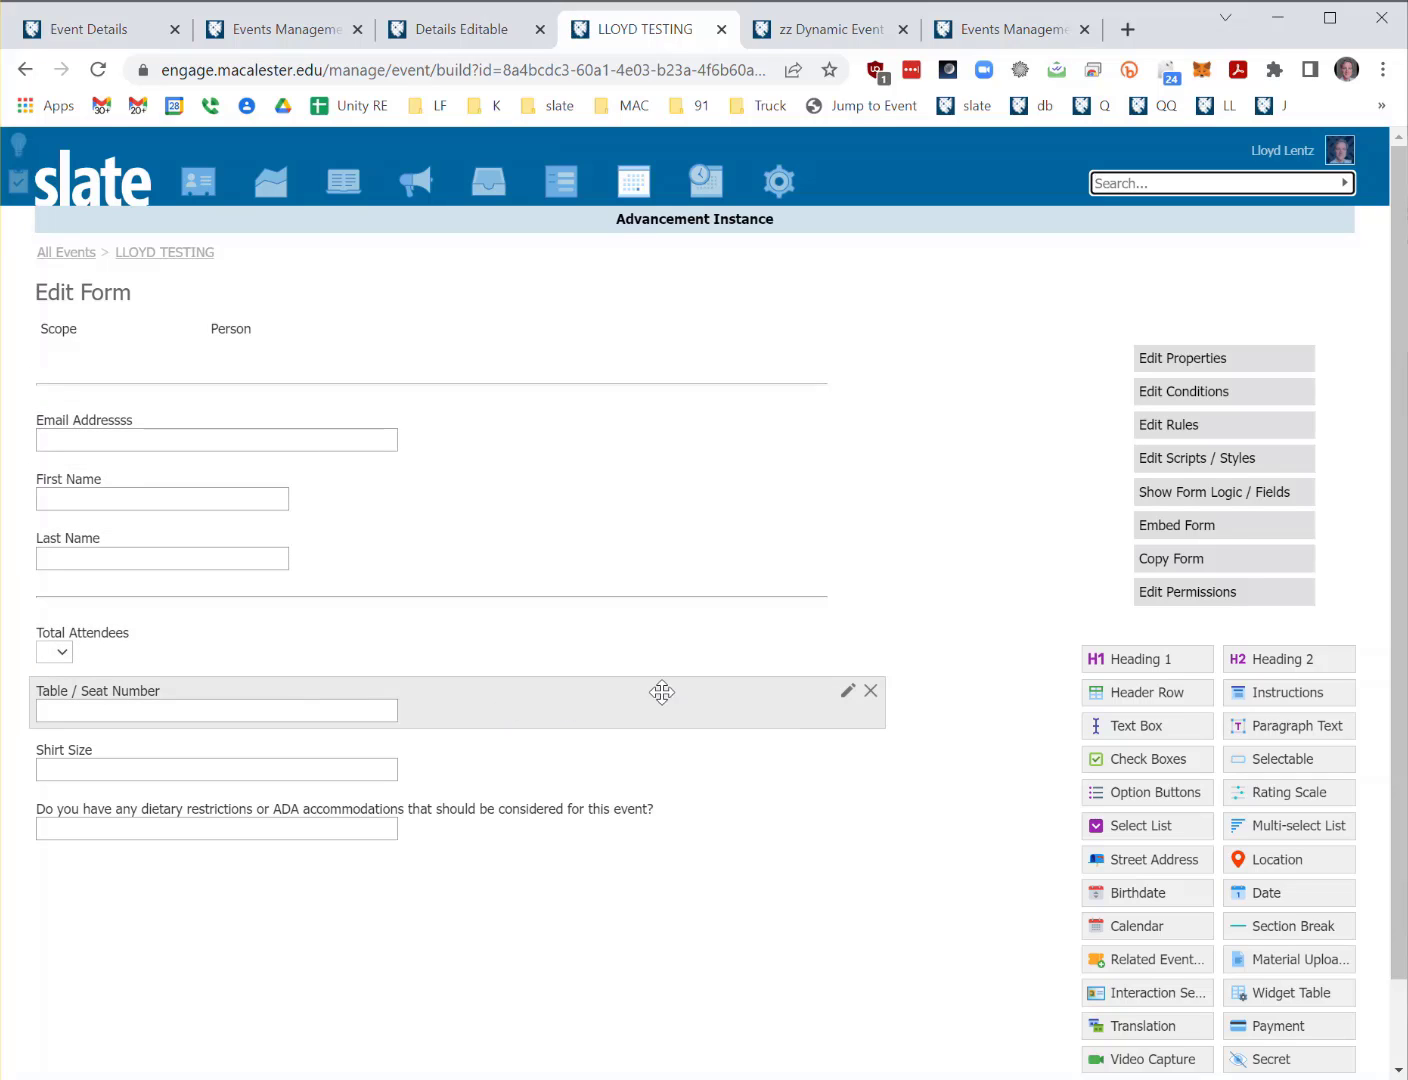
{"action": "left_click", "coordinate": [848, 691]}
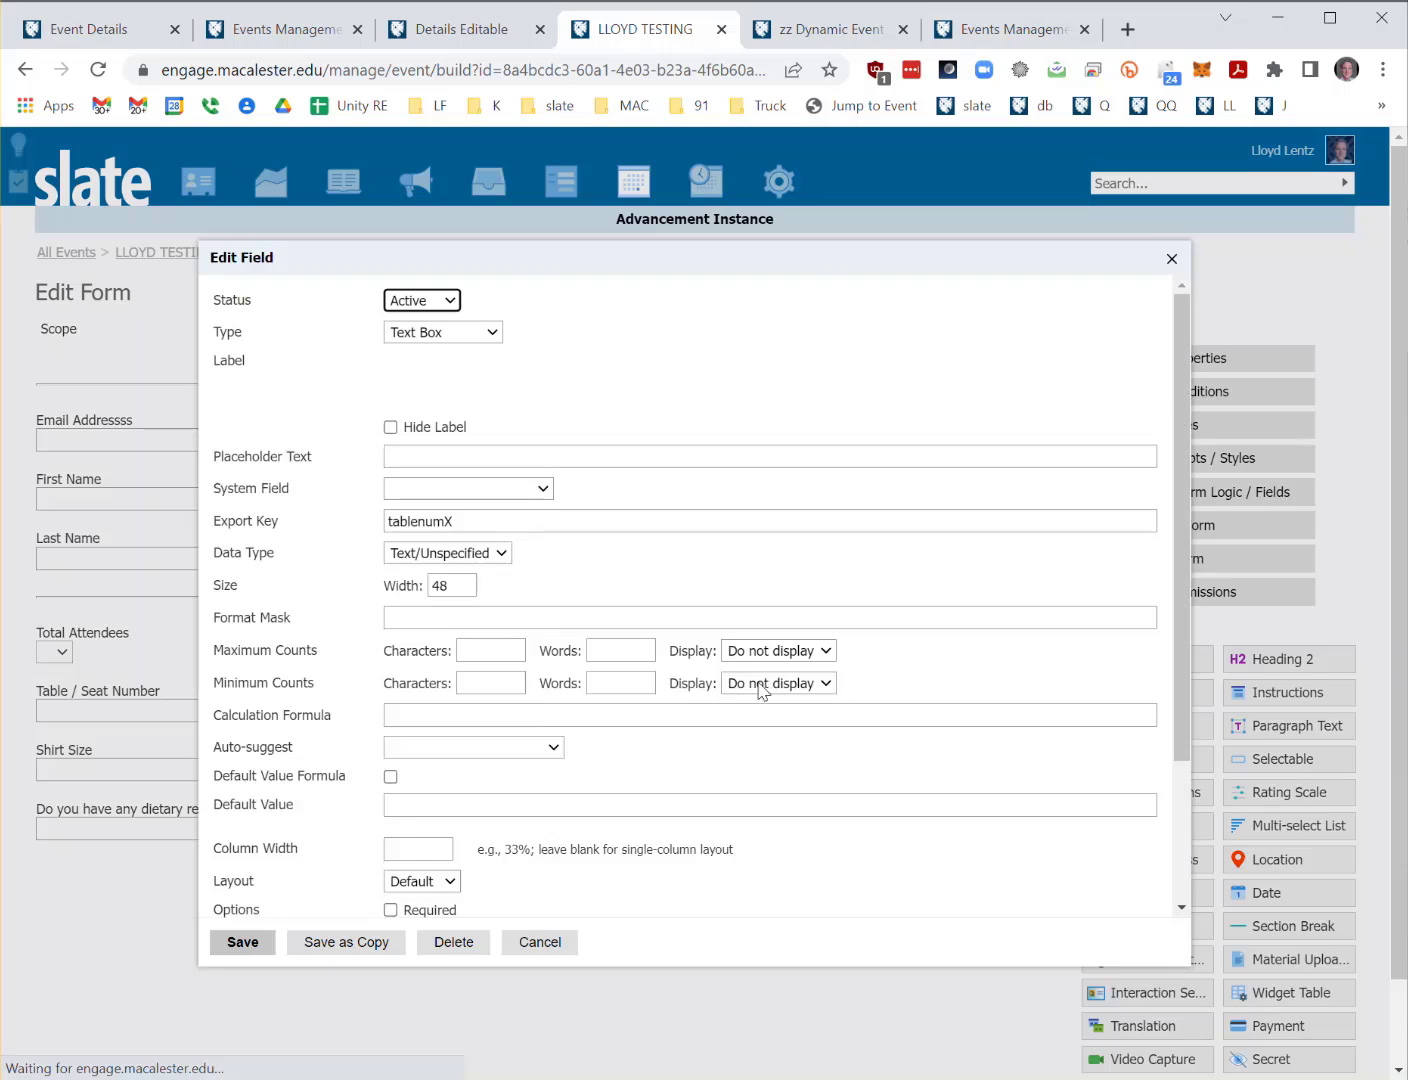
{"action": "left_click", "coordinate": [465, 583]}
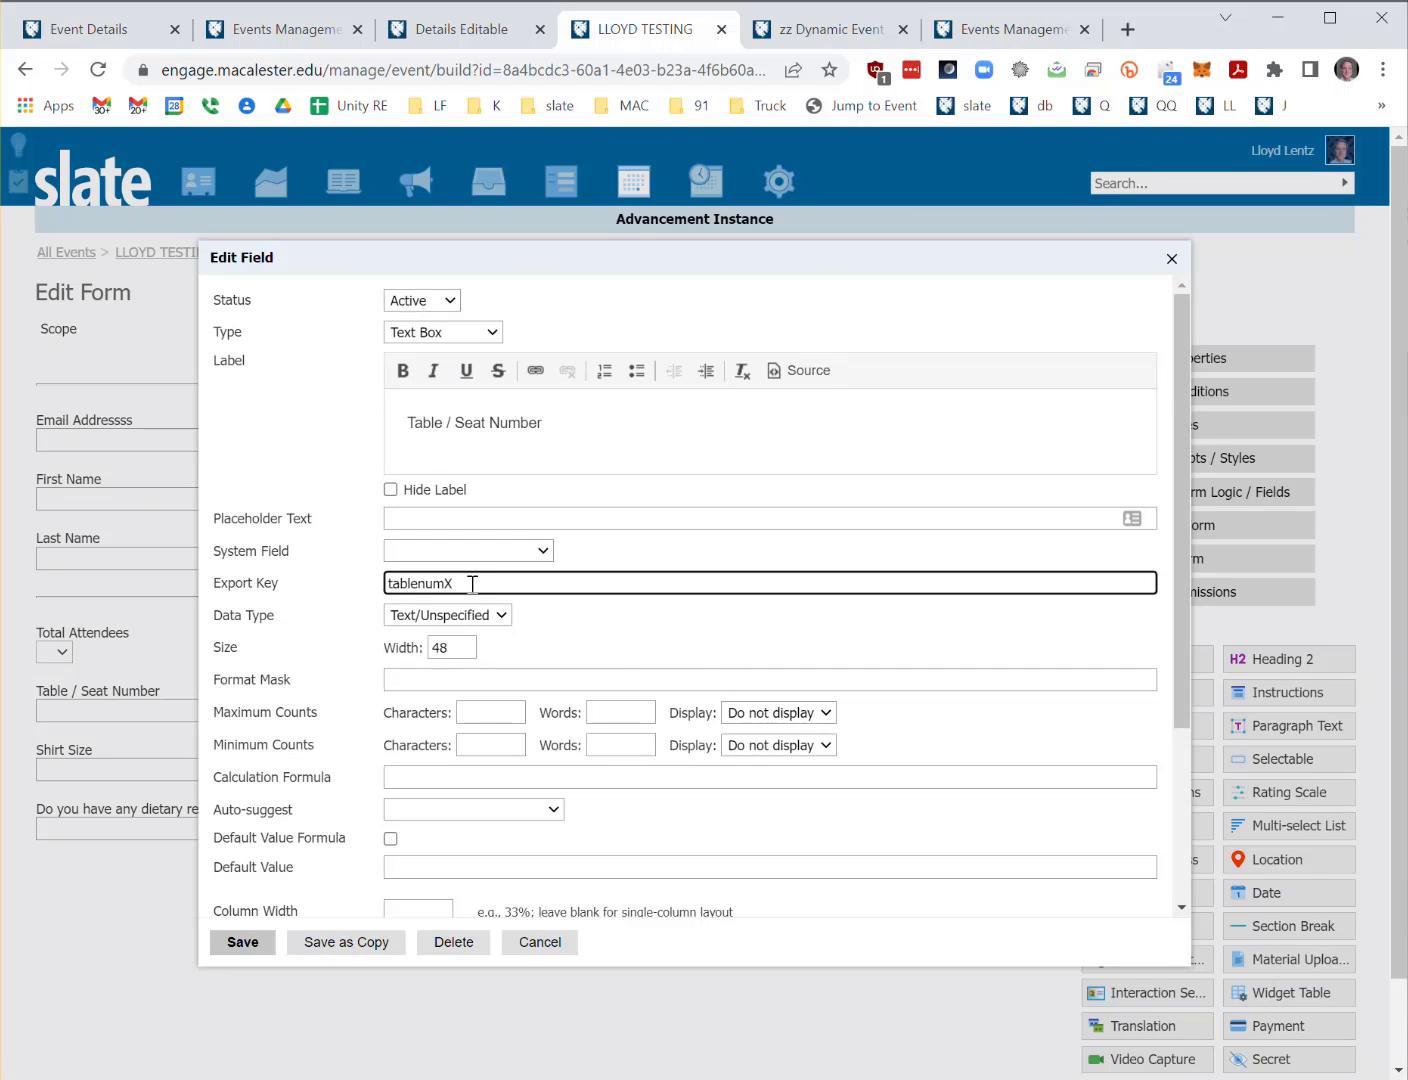
{"action": "left_click", "coordinate": [268, 941]}
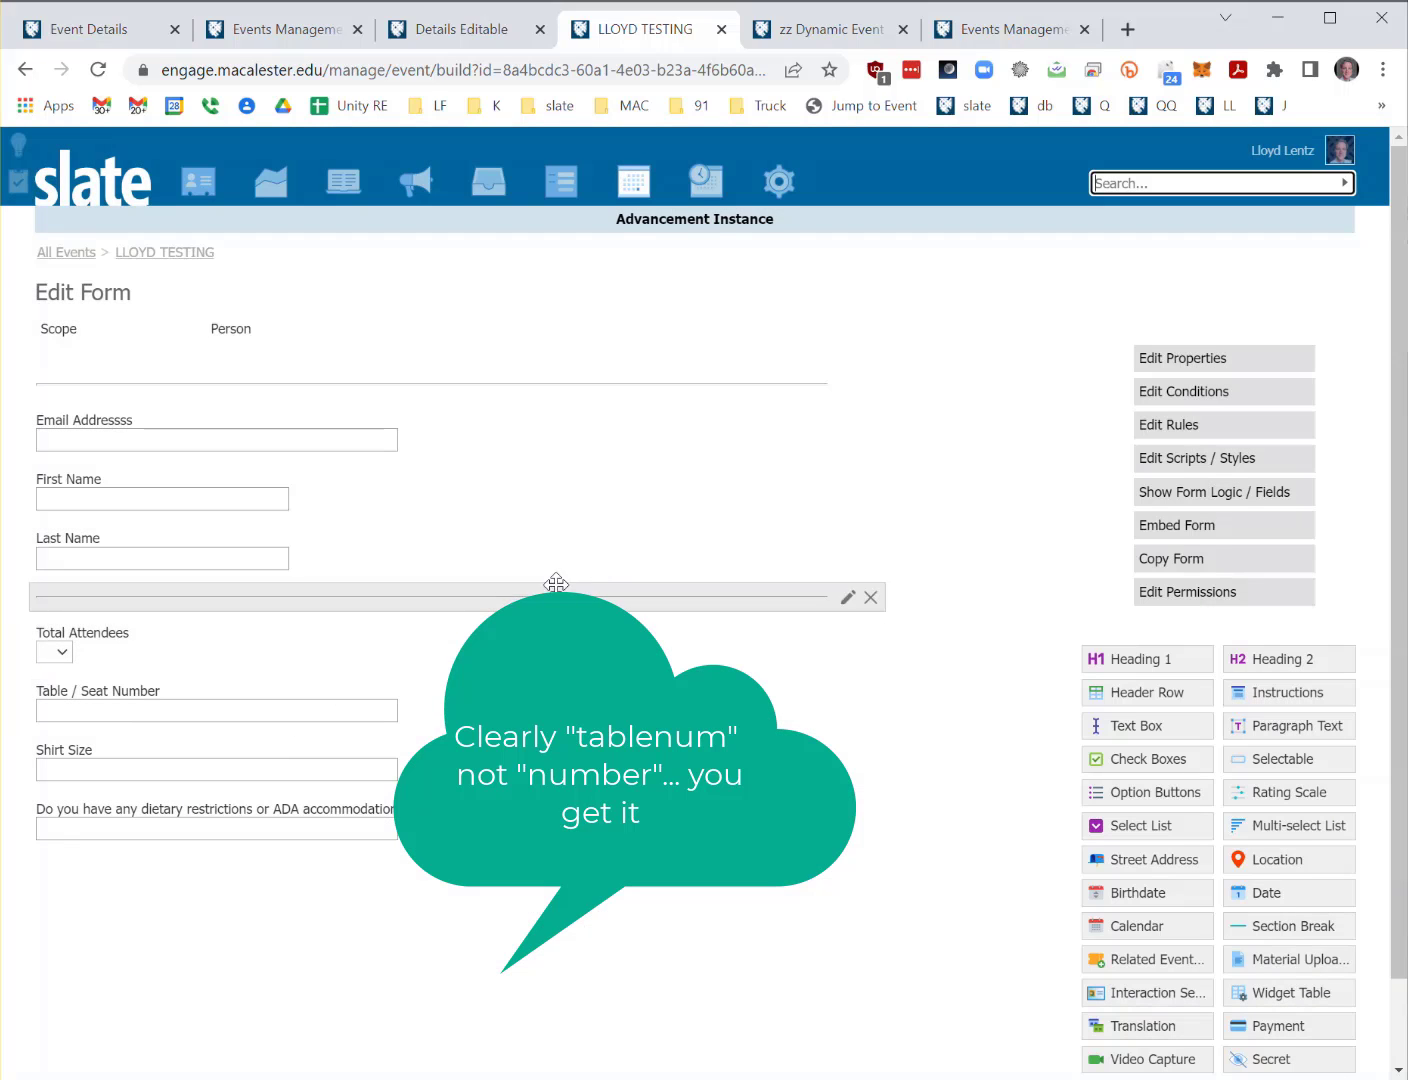
{"action": "key", "text": "ctrl+w"}
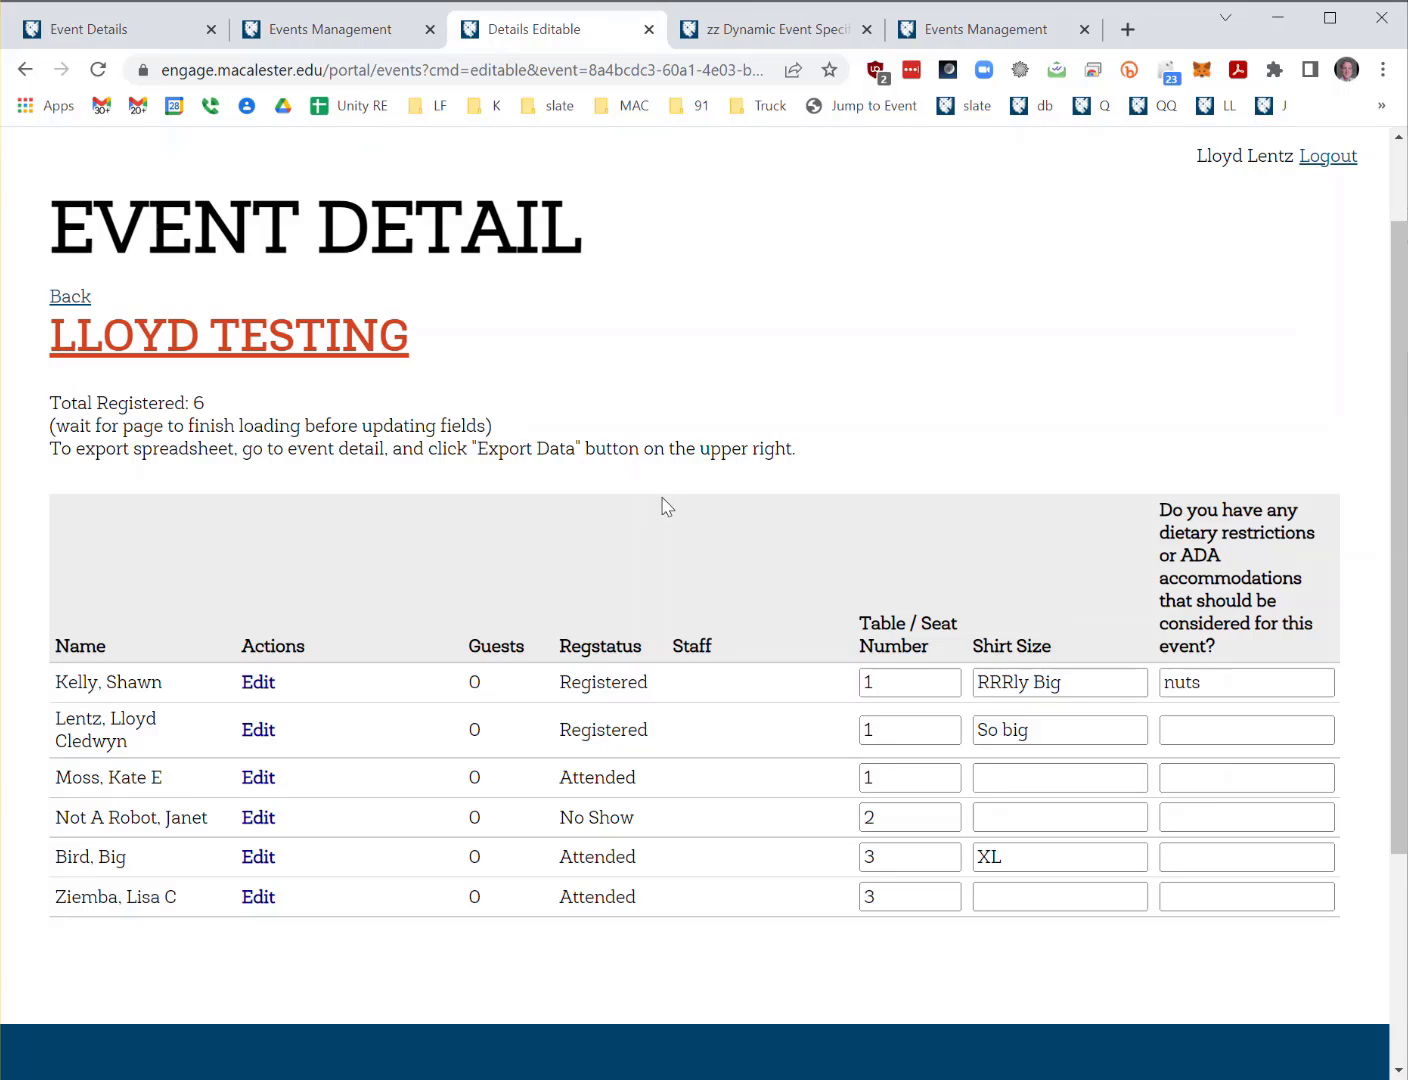
Reload the editable answers and examine the table groups and the total for each table.
{"action": "key", "text": "F5"}
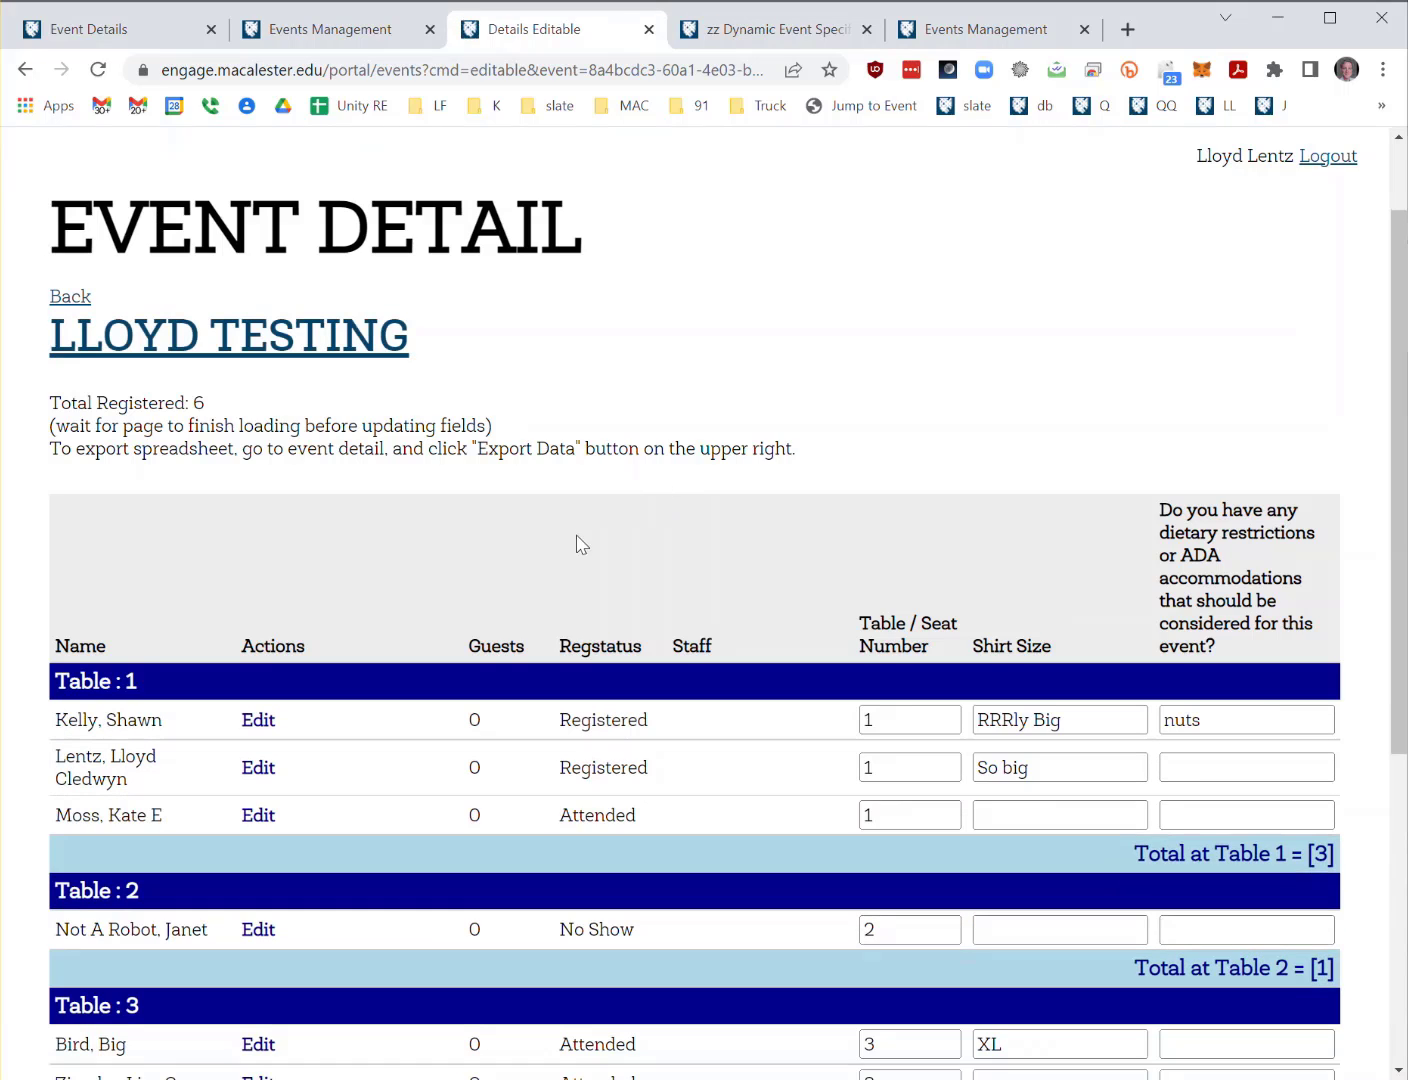
{"action": "scroll", "coordinate": [589, 425], "scroll_direction": "down", "scroll_amount": 2}
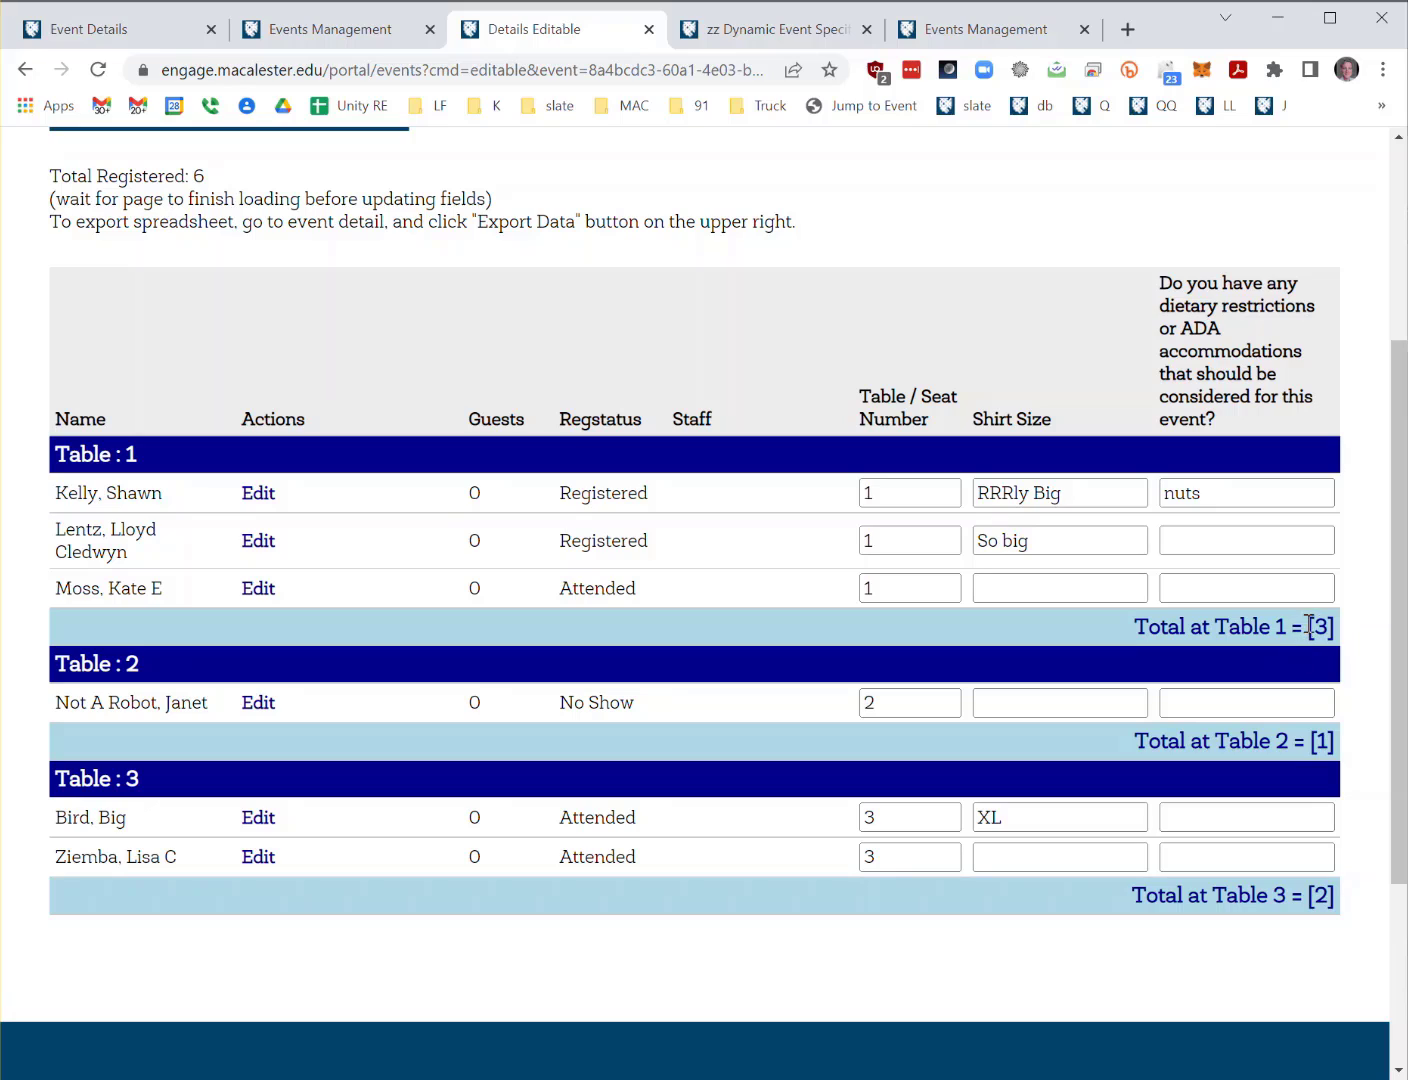
{"action": "left_click_drag", "start_coordinate": [1309, 626], "coordinate": [1342, 632]}
{"action": "left_click_drag", "start_coordinate": [1323, 741], "coordinate": [1270, 738]}
Set the Table / Seat Number of the first Table 1 registrant to "A" and of the second to "Front".
{"action": "left_click", "coordinate": [894, 522]}
{"action": "double_click", "coordinate": [883, 490]}
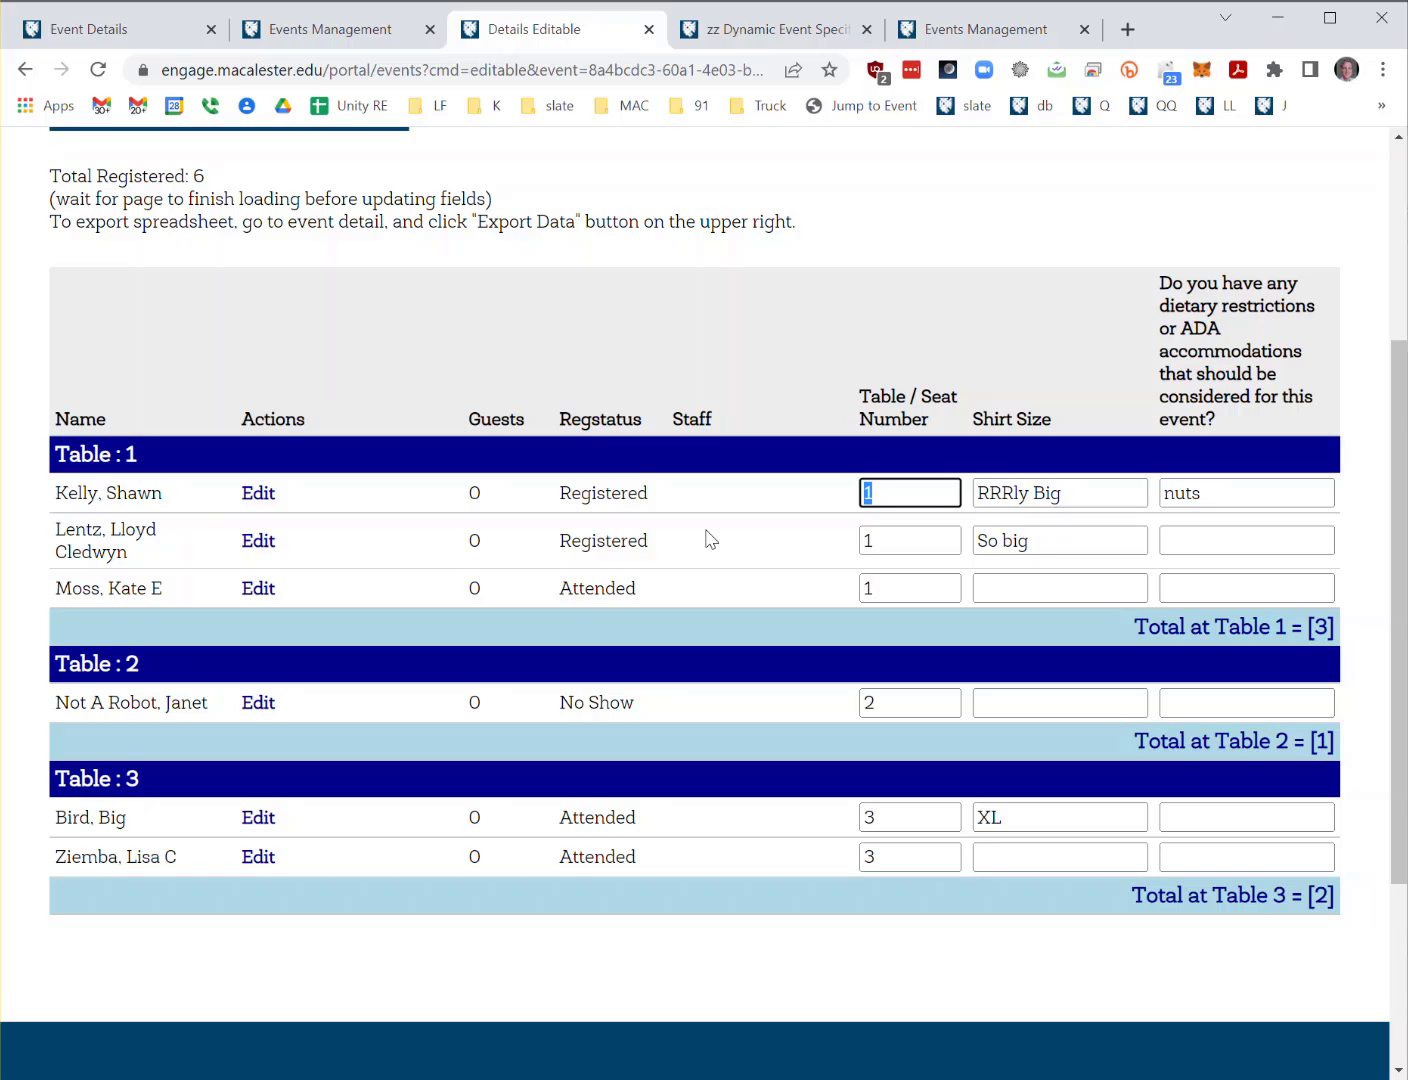
{"action": "type", "text": "A"}
{"action": "key", "text": "Tab"}
{"action": "key", "text": "Tab"}
{"action": "key", "text": "Tab"}
{"action": "key", "text": "Tab"}
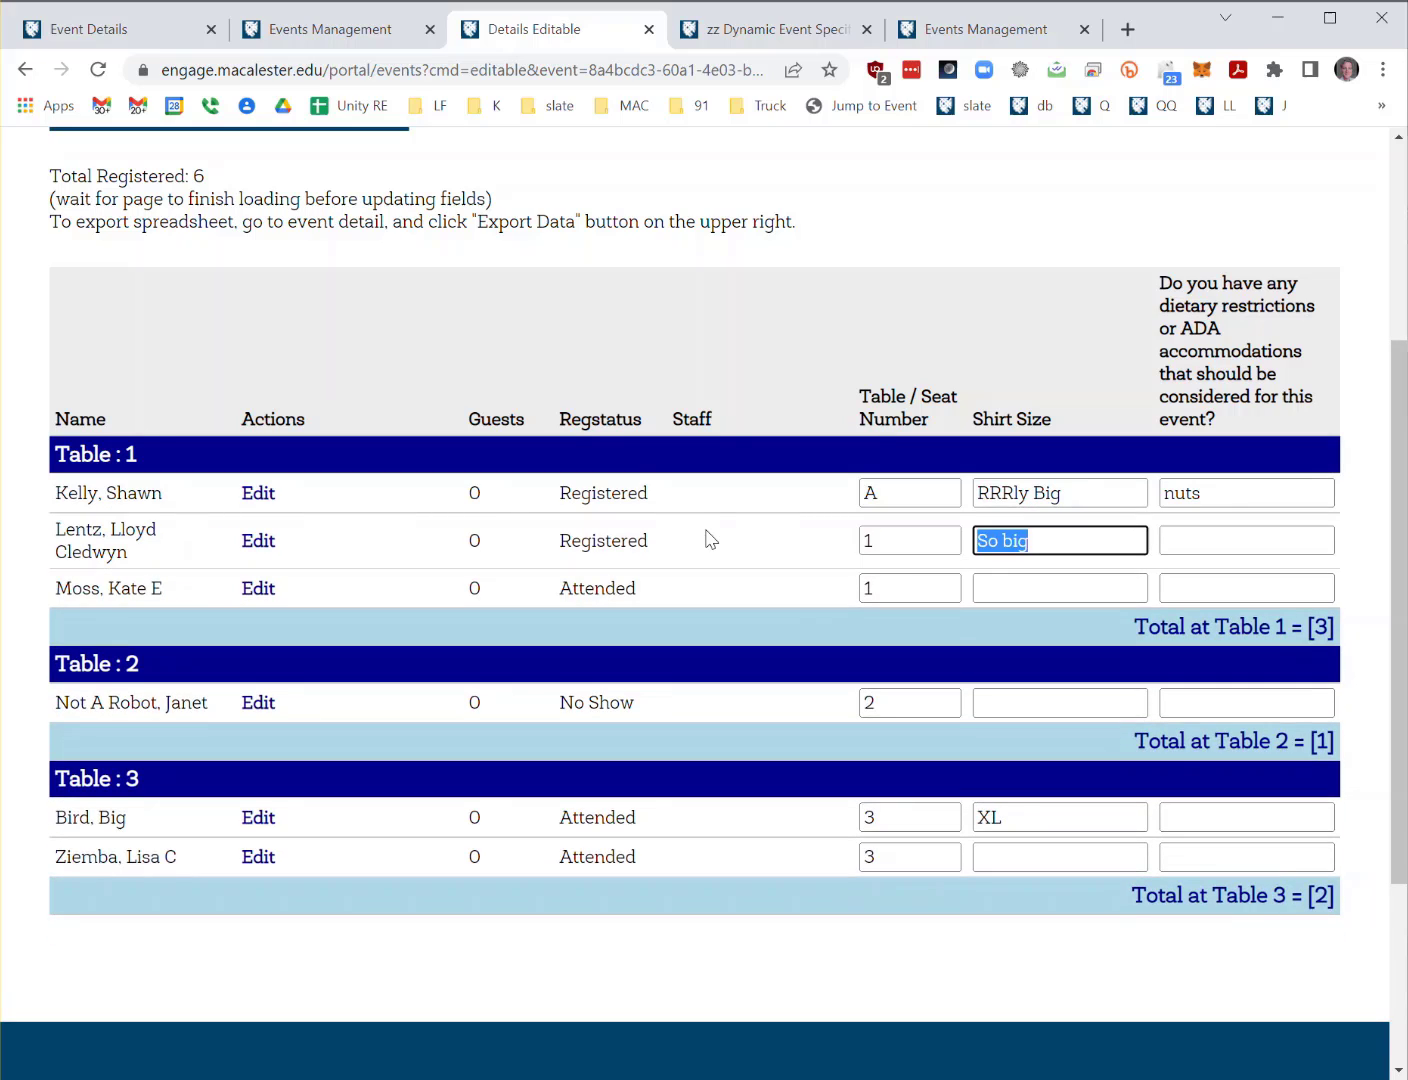
{"action": "key", "text": "shift+Tab"}
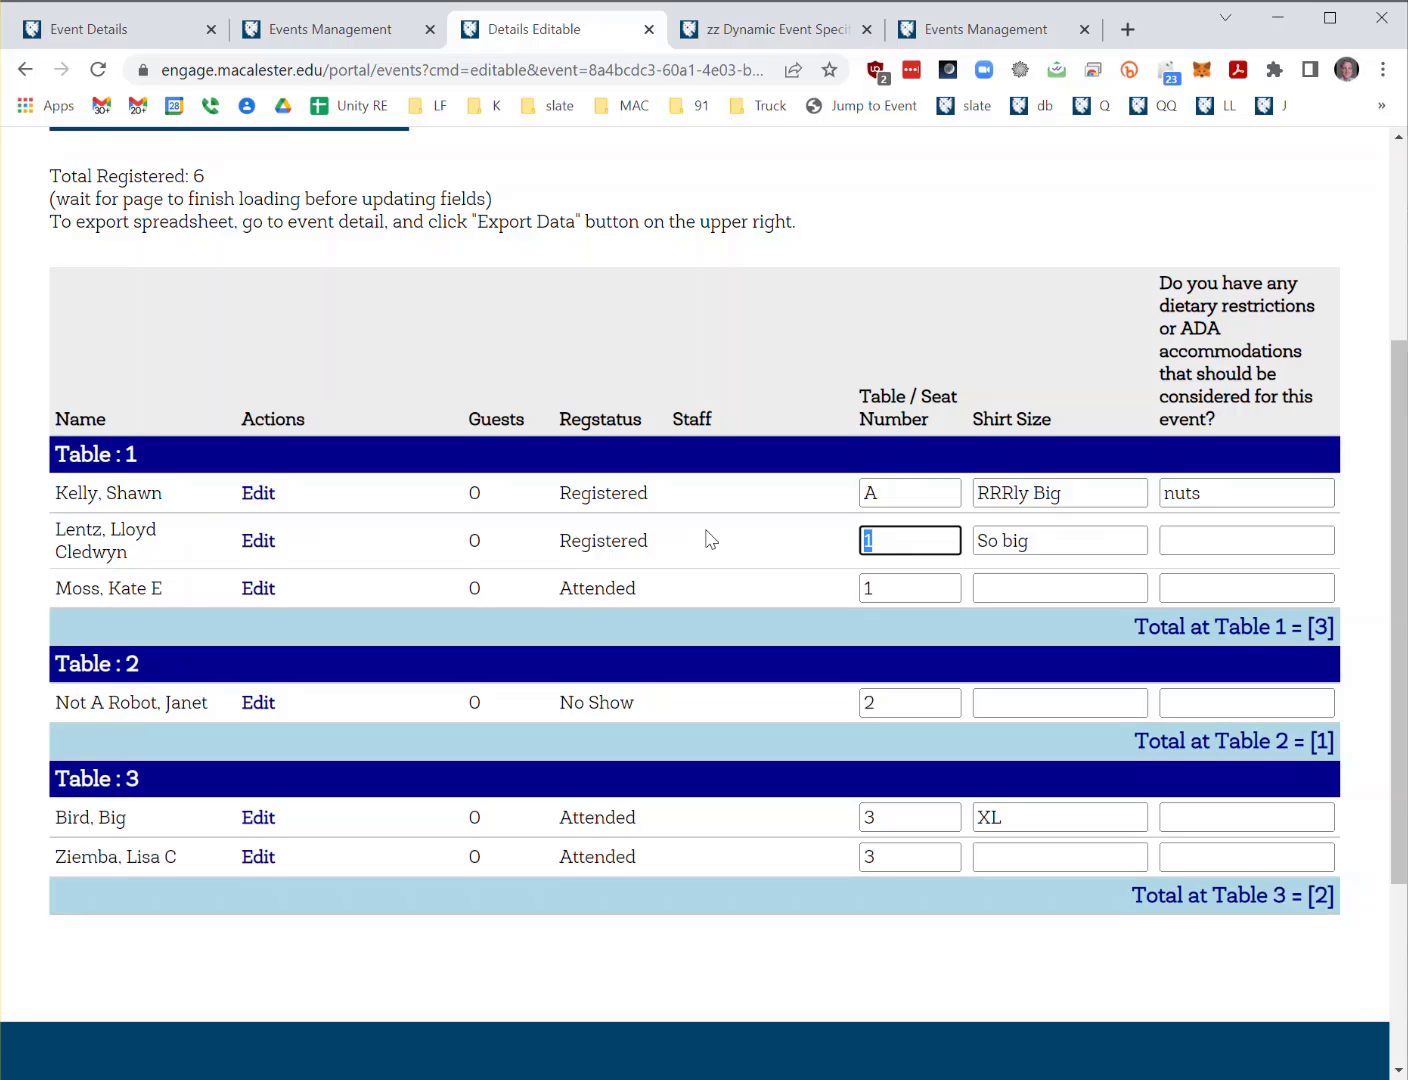
{"action": "type", "text": "Front"}
Set the Table / Seat Number of the Table 2 registrant to "Front" and of the third Table 1 registrant to "A".
{"action": "double_click", "coordinate": [872, 700]}
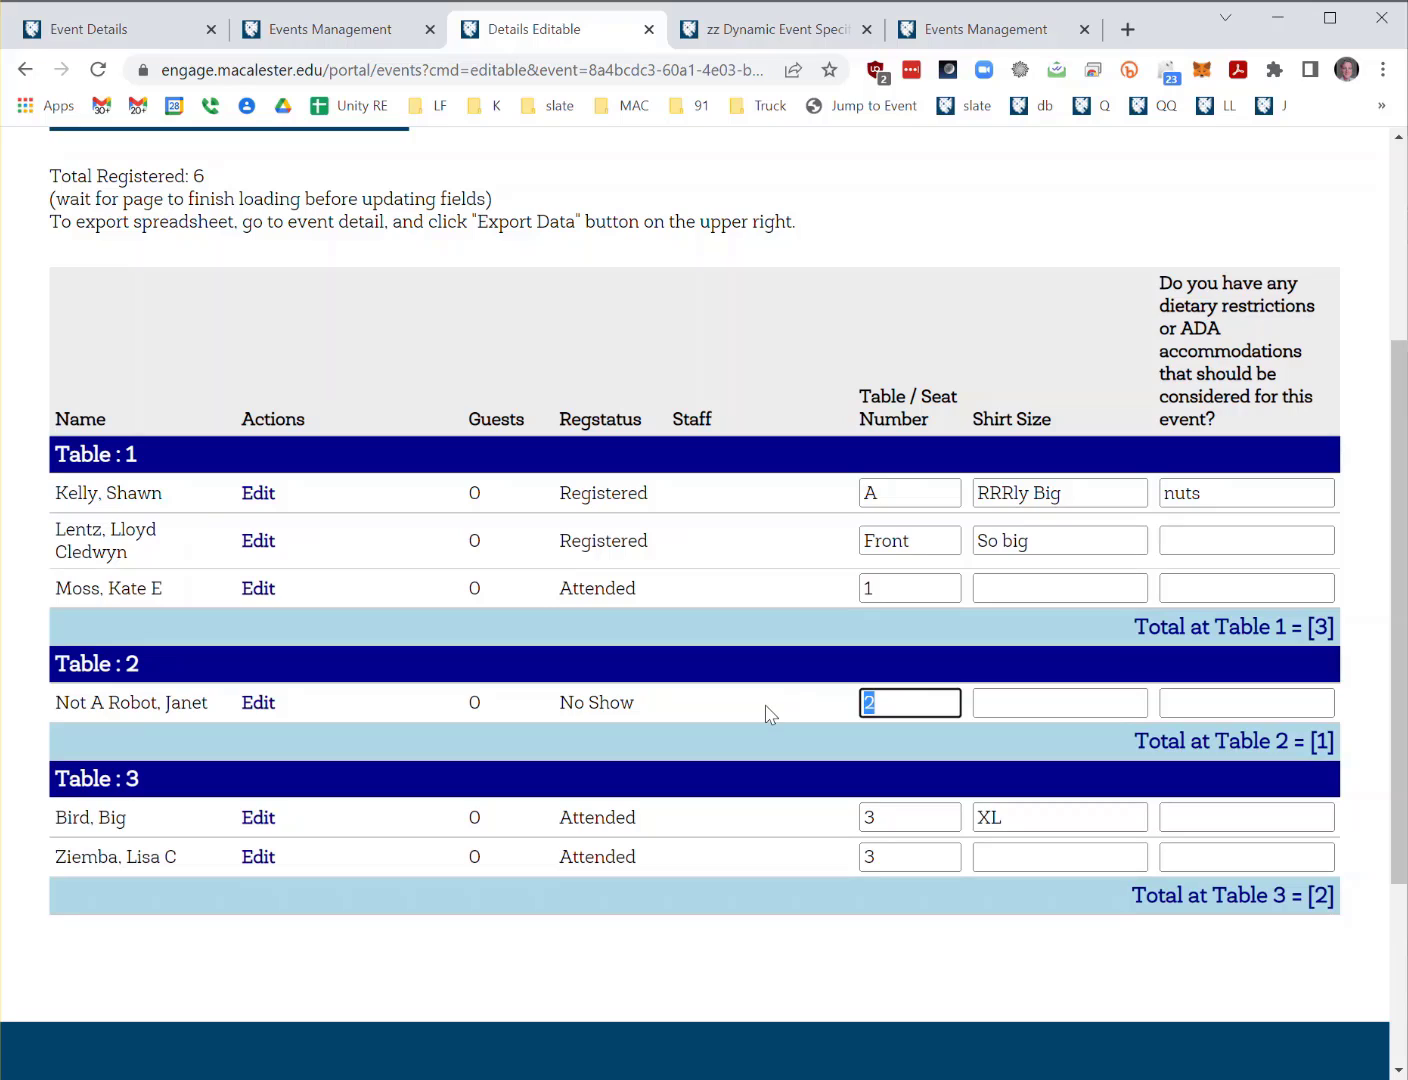
{"action": "type", "text": "Front"}
{"action": "left_click", "coordinate": [828, 591]}
{"action": "double_click", "coordinate": [900, 589]}
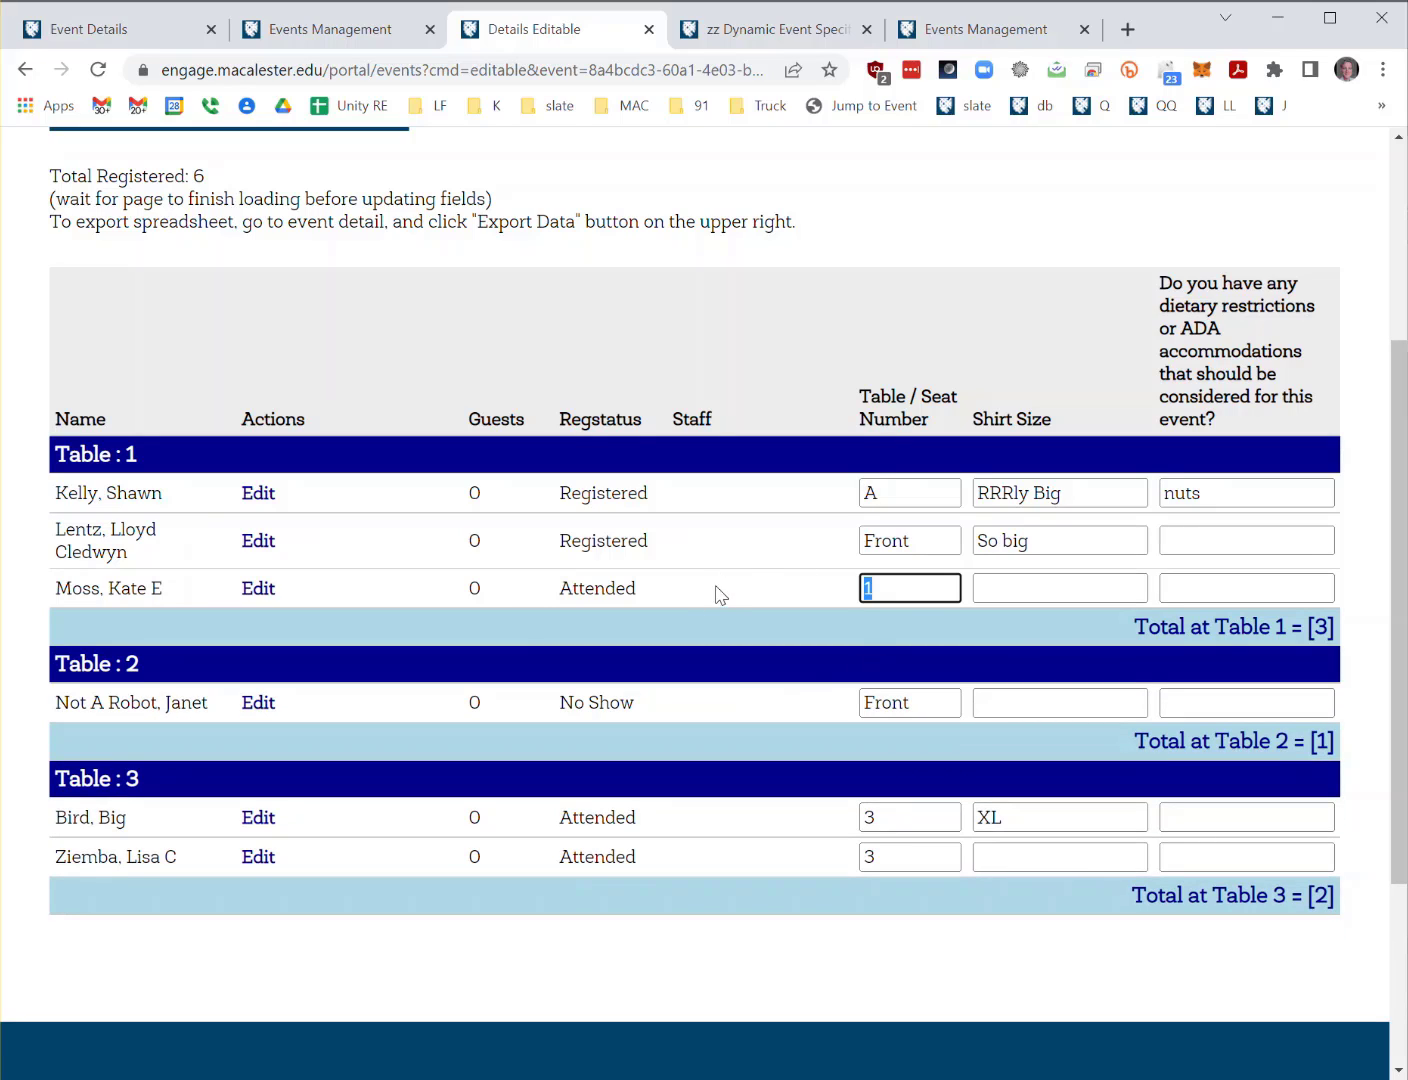
{"action": "type", "text": "A"}
{"action": "key", "text": "Tab"}
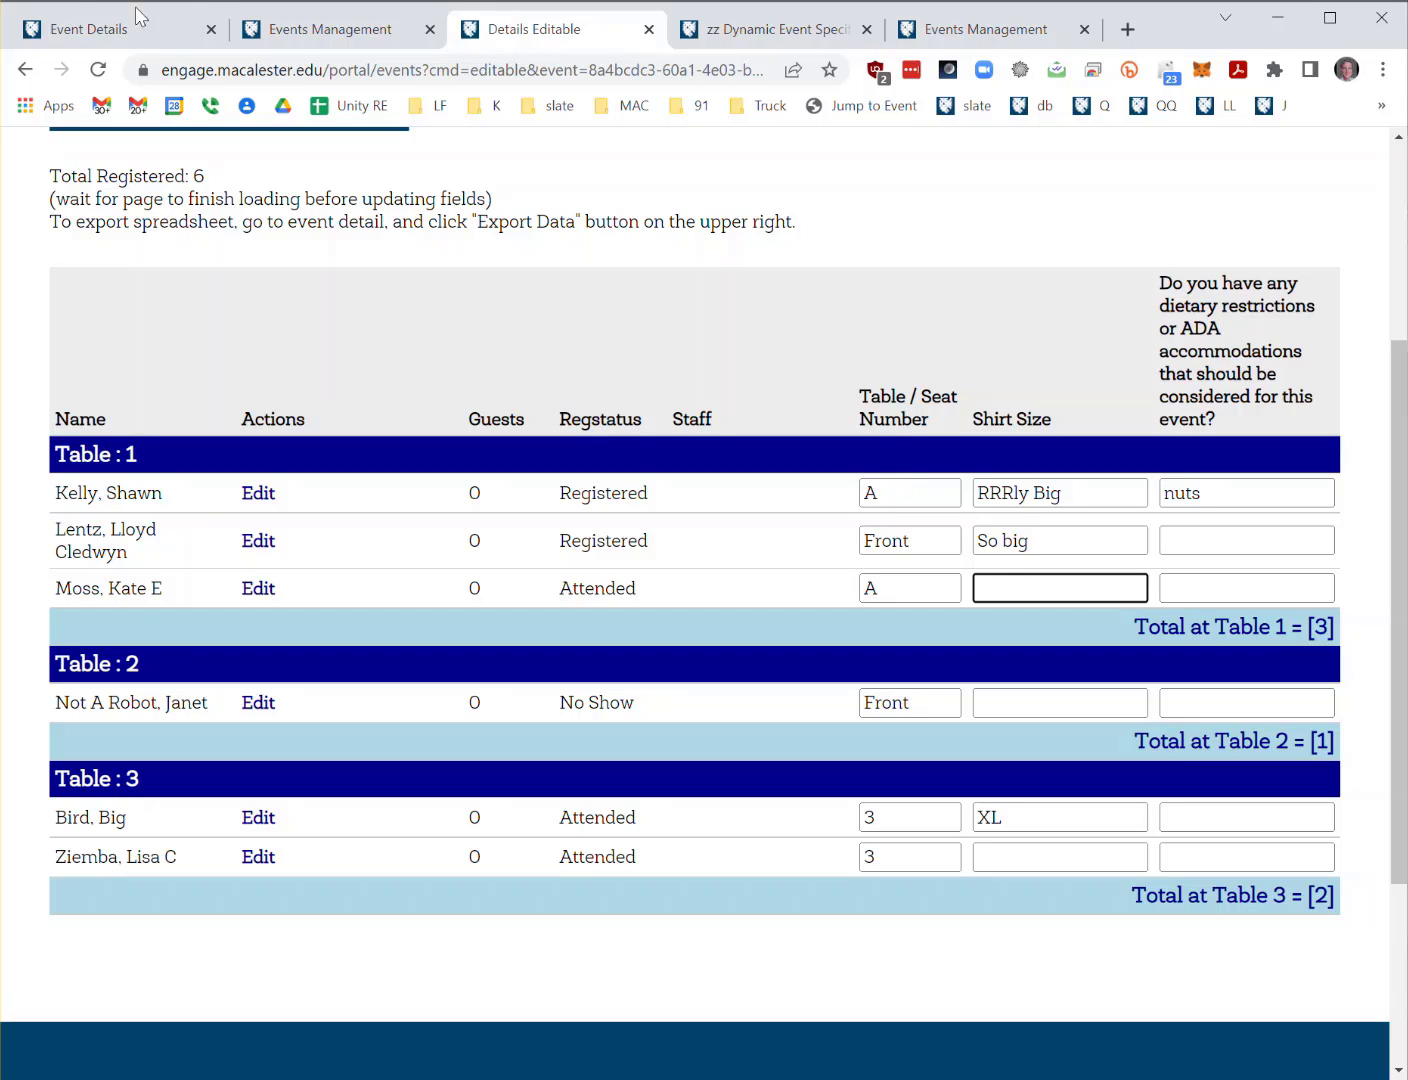
Reload the editable answers and review the table grouping there and on the event's detail page.
{"action": "left_click", "coordinate": [97, 70]}
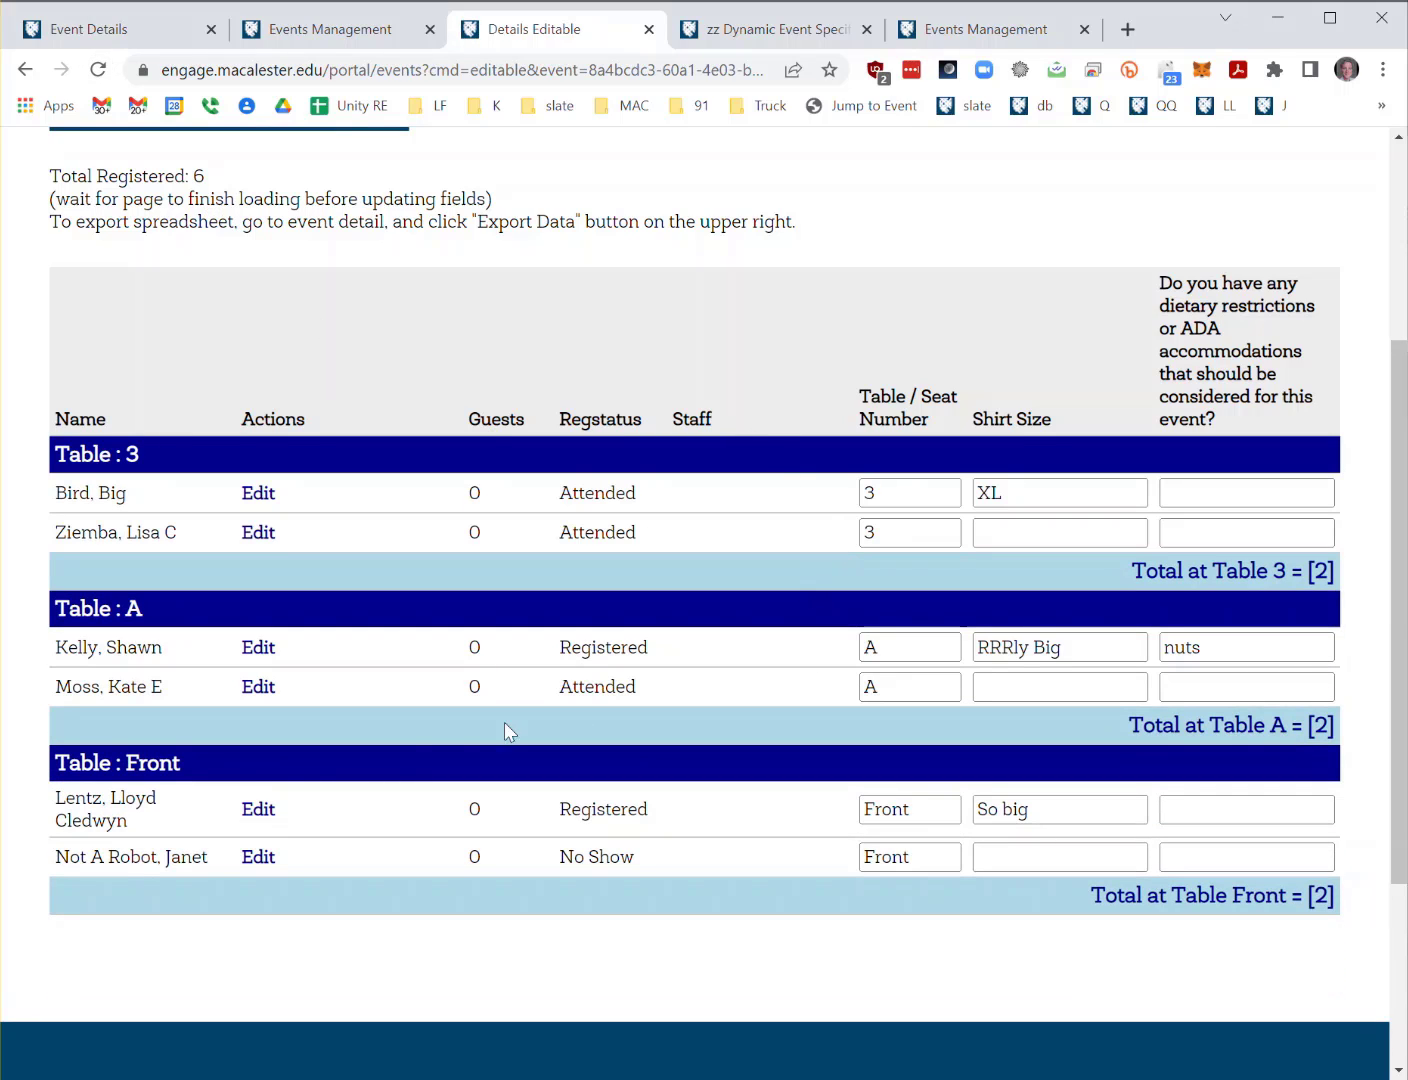
{"action": "left_click_drag", "start_coordinate": [1264, 896], "coordinate": [1337, 906]}
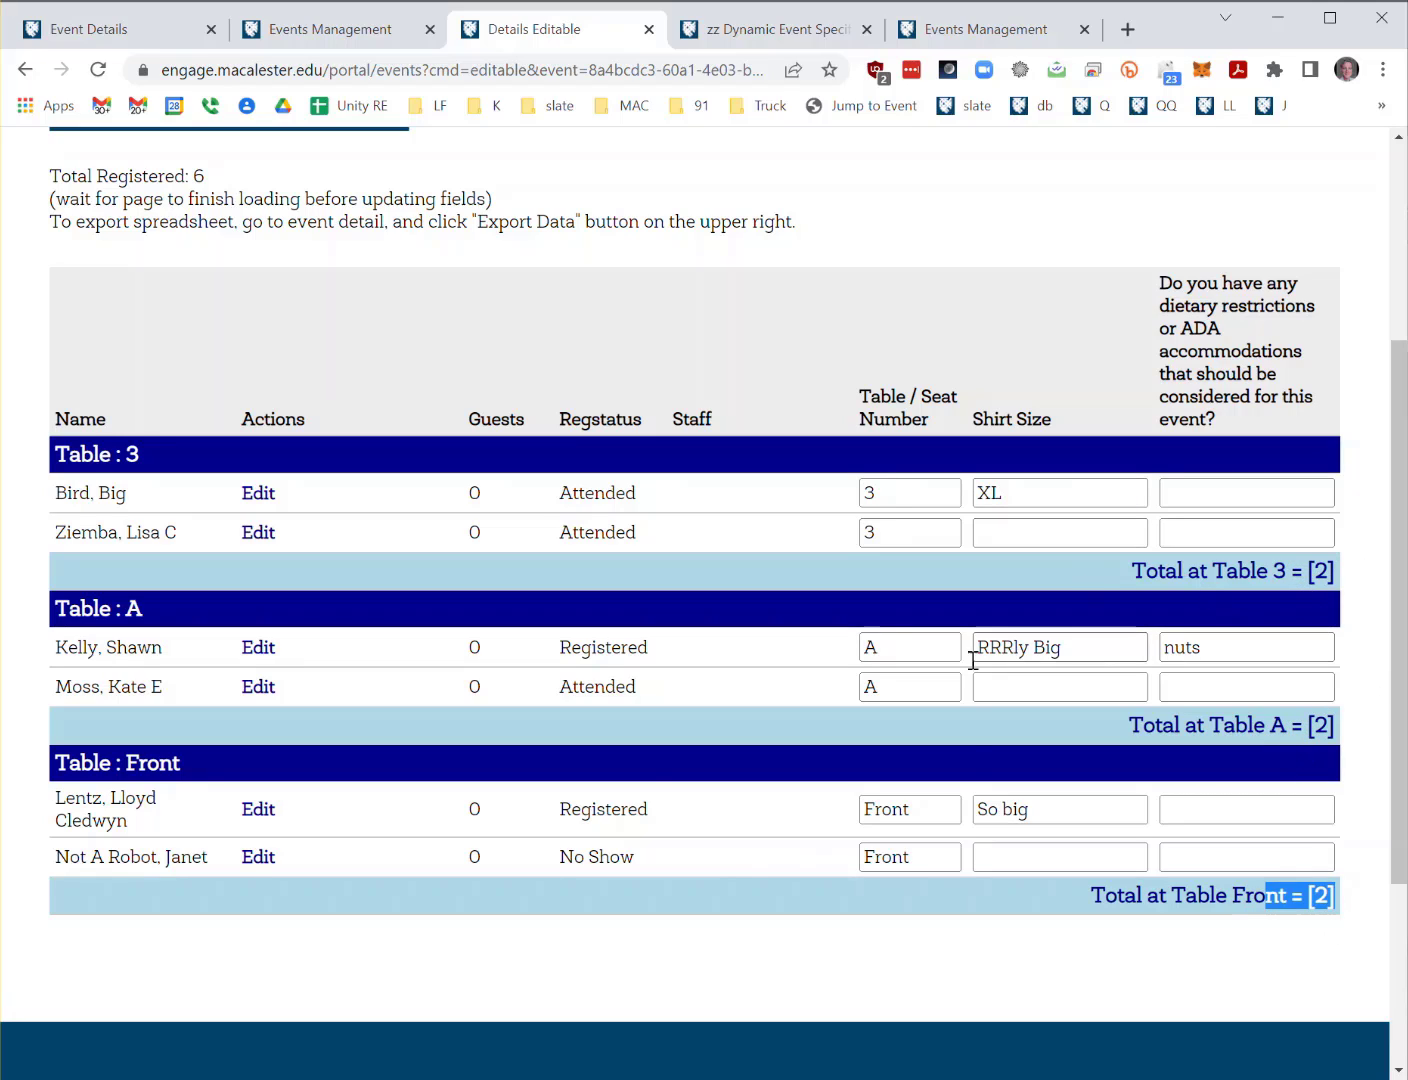
{"action": "scroll", "coordinate": [387, 349], "scroll_direction": "up", "scroll_amount": 3}
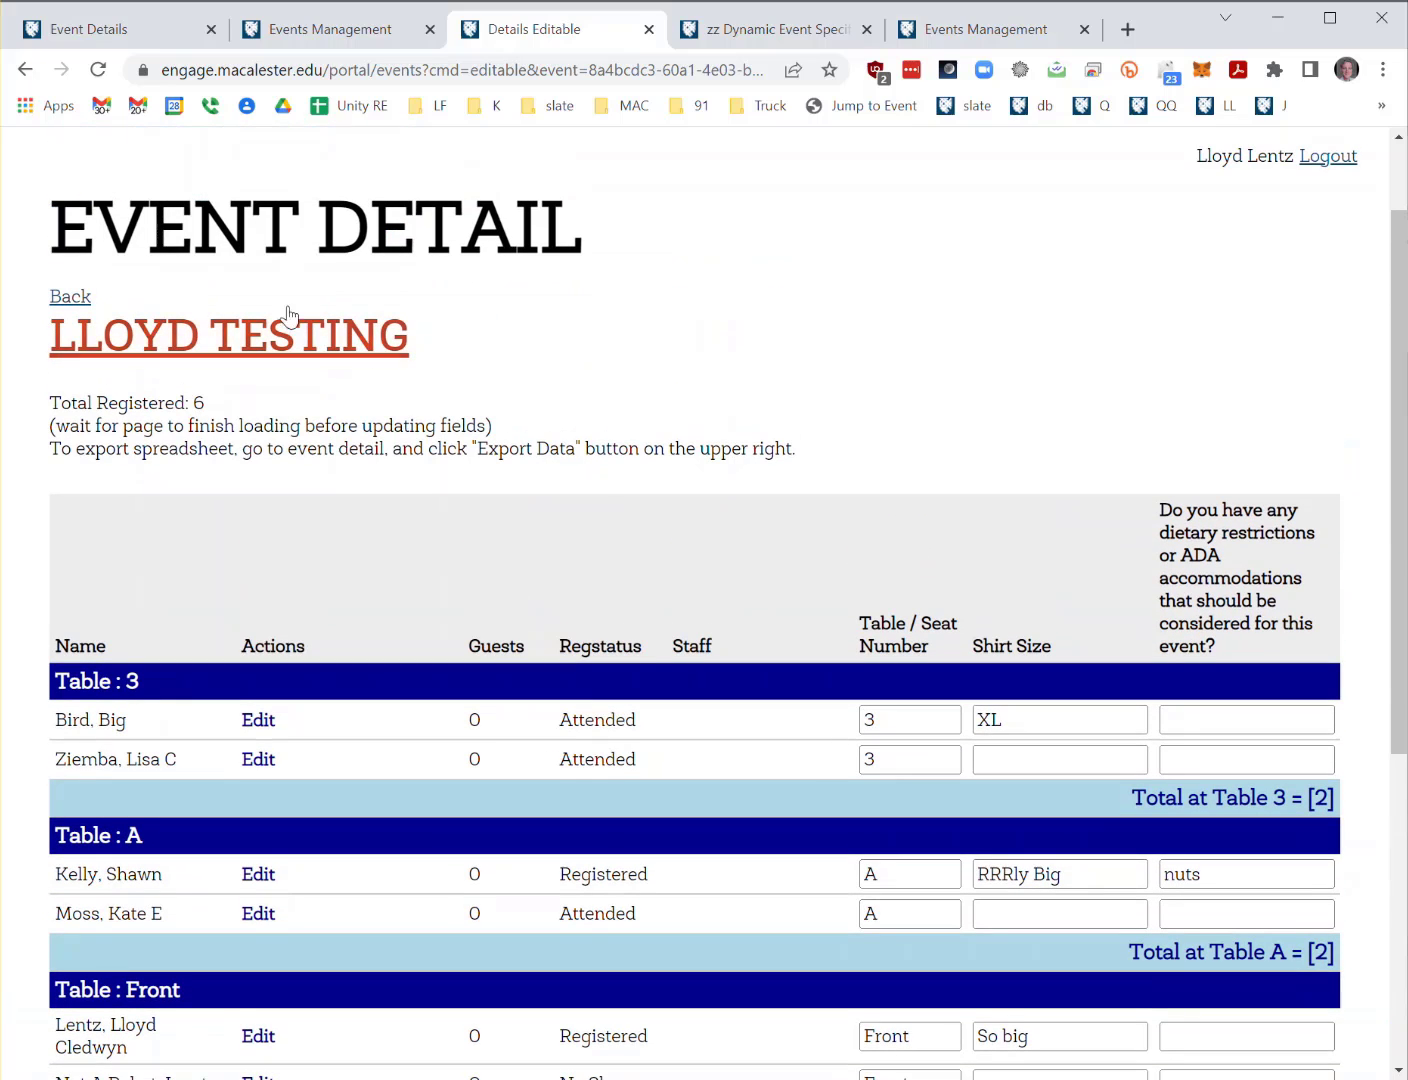
{"action": "left_click", "coordinate": [71, 307]}
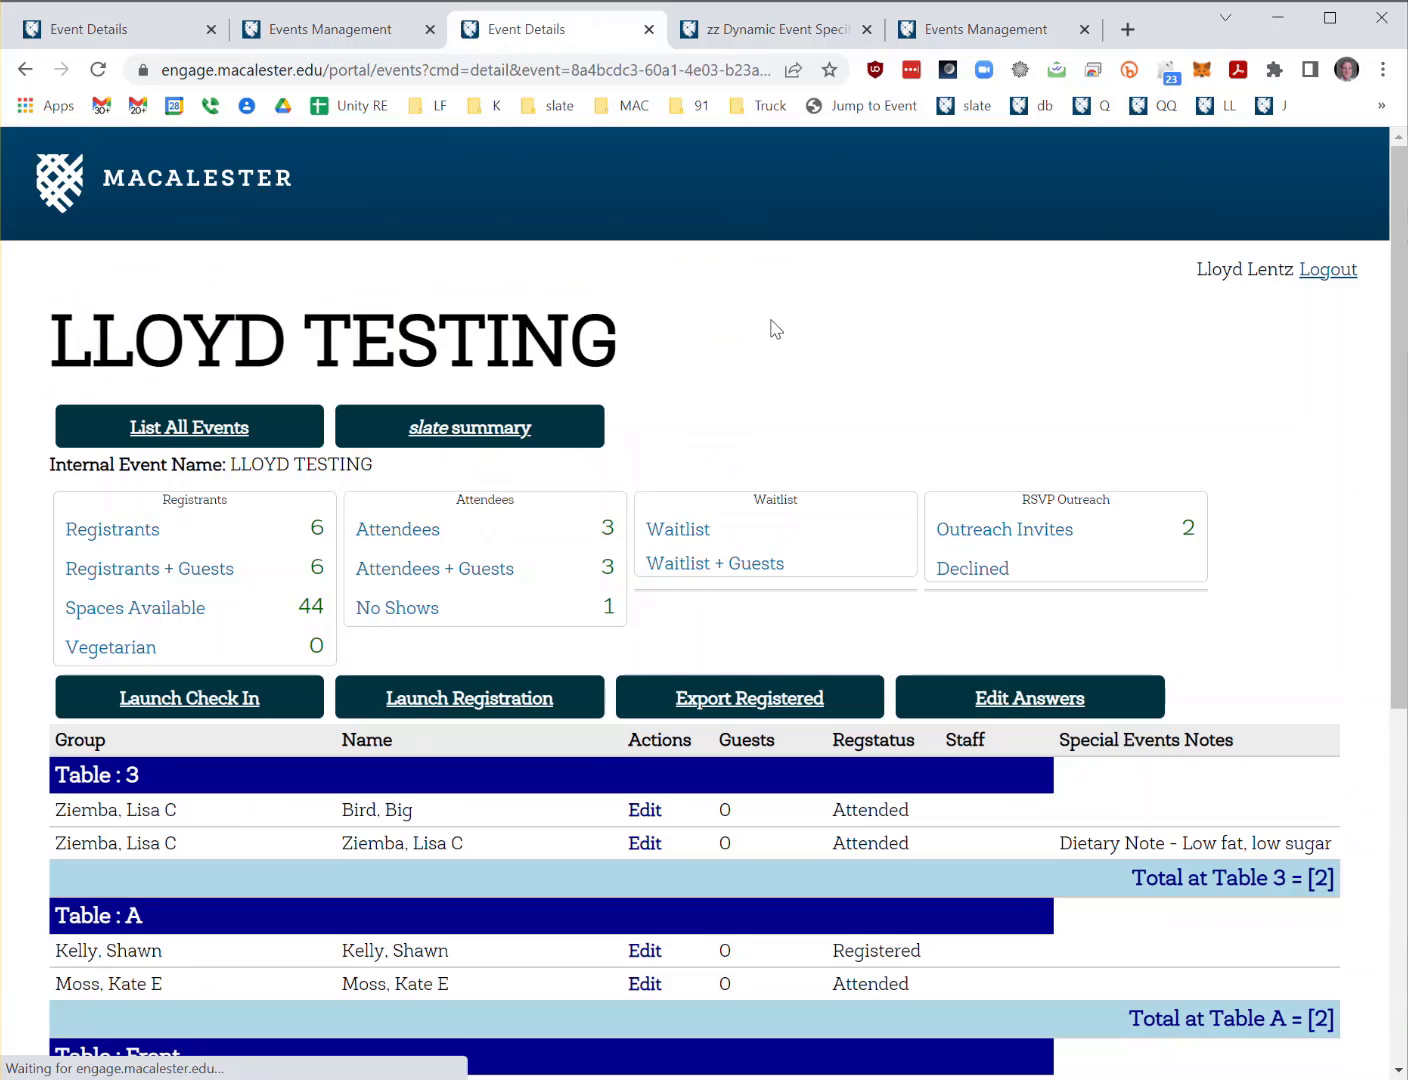
{"action": "scroll", "coordinate": [795, 392], "scroll_direction": "down", "scroll_amount": 2}
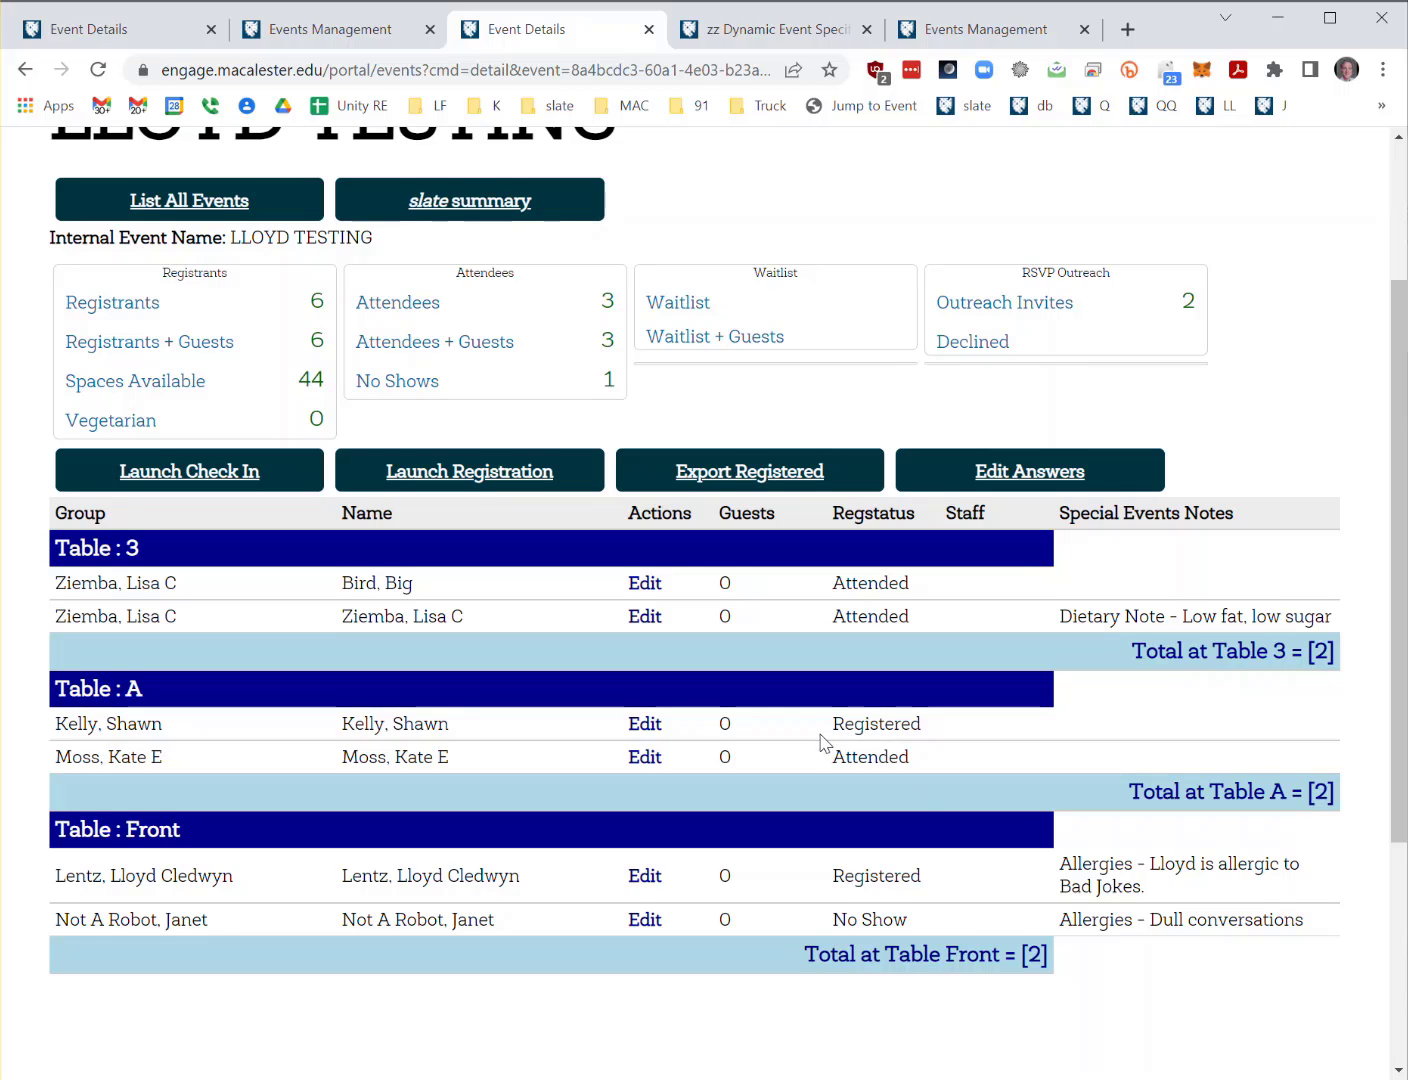
{"action": "scroll", "coordinate": [820, 742], "scroll_direction": "up", "scroll_amount": 3}
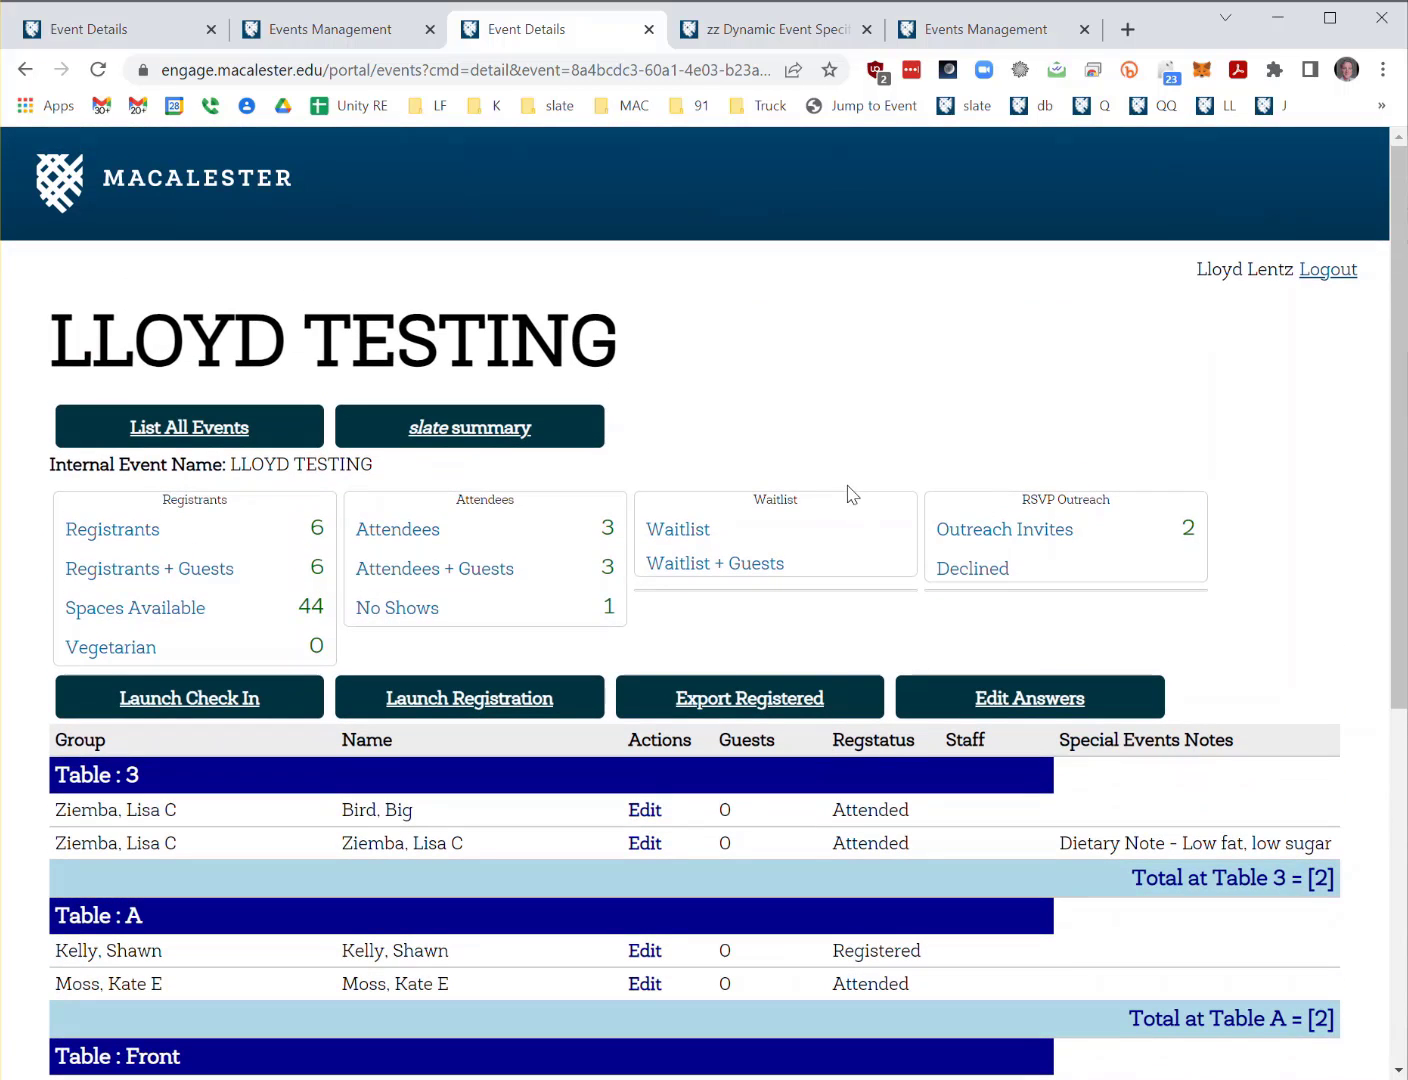
Examine the registrant, attendee, waitlist and outreach summary boxes on the event's detail page.
{"action": "double_click", "coordinate": [195, 499]}
{"action": "left_click_drag", "start_coordinate": [258, 523], "coordinate": [929, 573]}
{"action": "left_click", "coordinate": [875, 484]}
In the zz Dynamic Event Specific query, uncomment the else-if condition on line 44, comment out the one on line 45, and save.
{"action": "key", "text": "ctrl+Tab"}
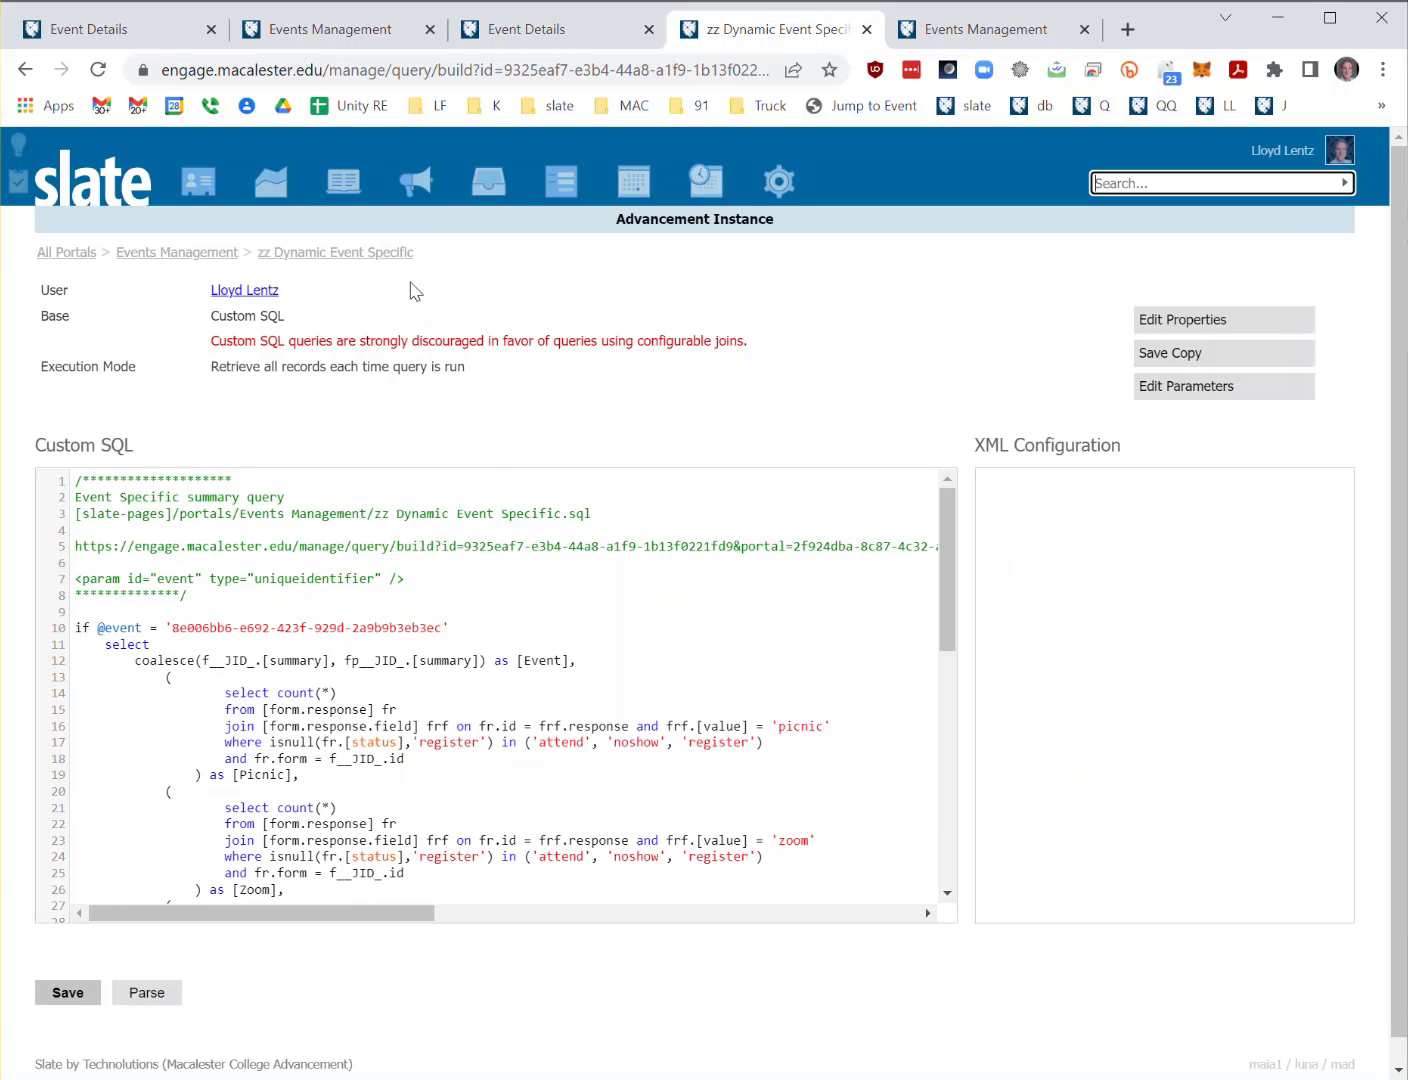
{"action": "scroll", "coordinate": [608, 588], "scroll_direction": "down", "scroll_amount": 1}
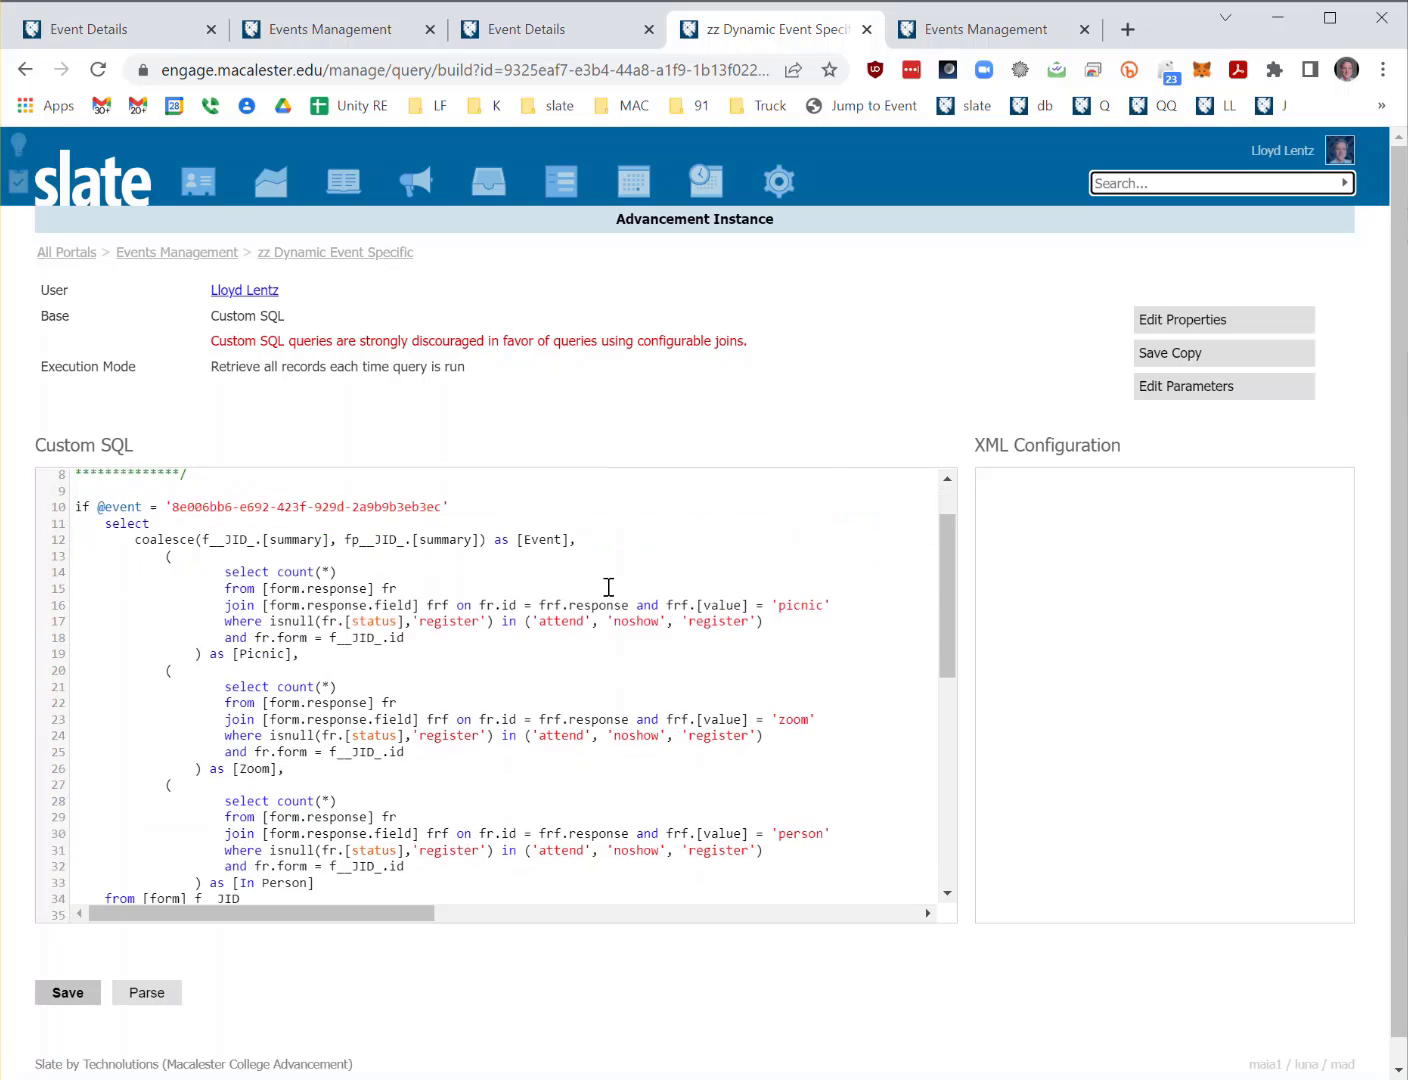
{"action": "scroll", "coordinate": [609, 587], "scroll_direction": "down", "scroll_amount": 10}
{"action": "left_click", "coordinate": [119, 562]}
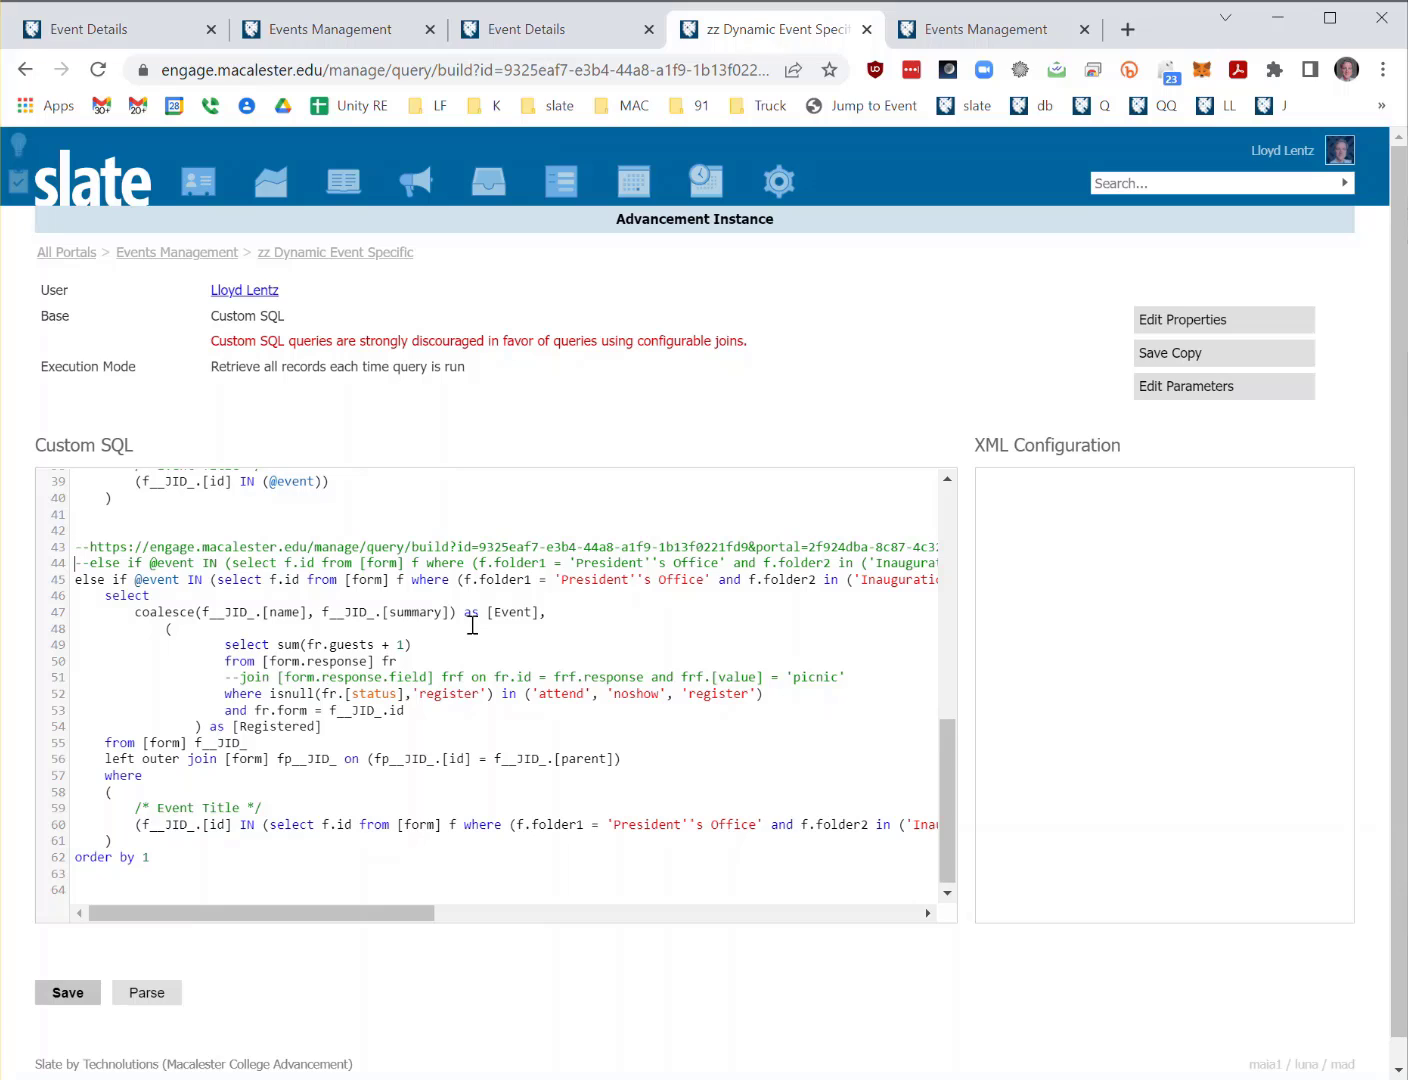
{"action": "key", "text": "Delete"}
{"action": "key", "text": "Delete"}
{"action": "type", "text": "--"}
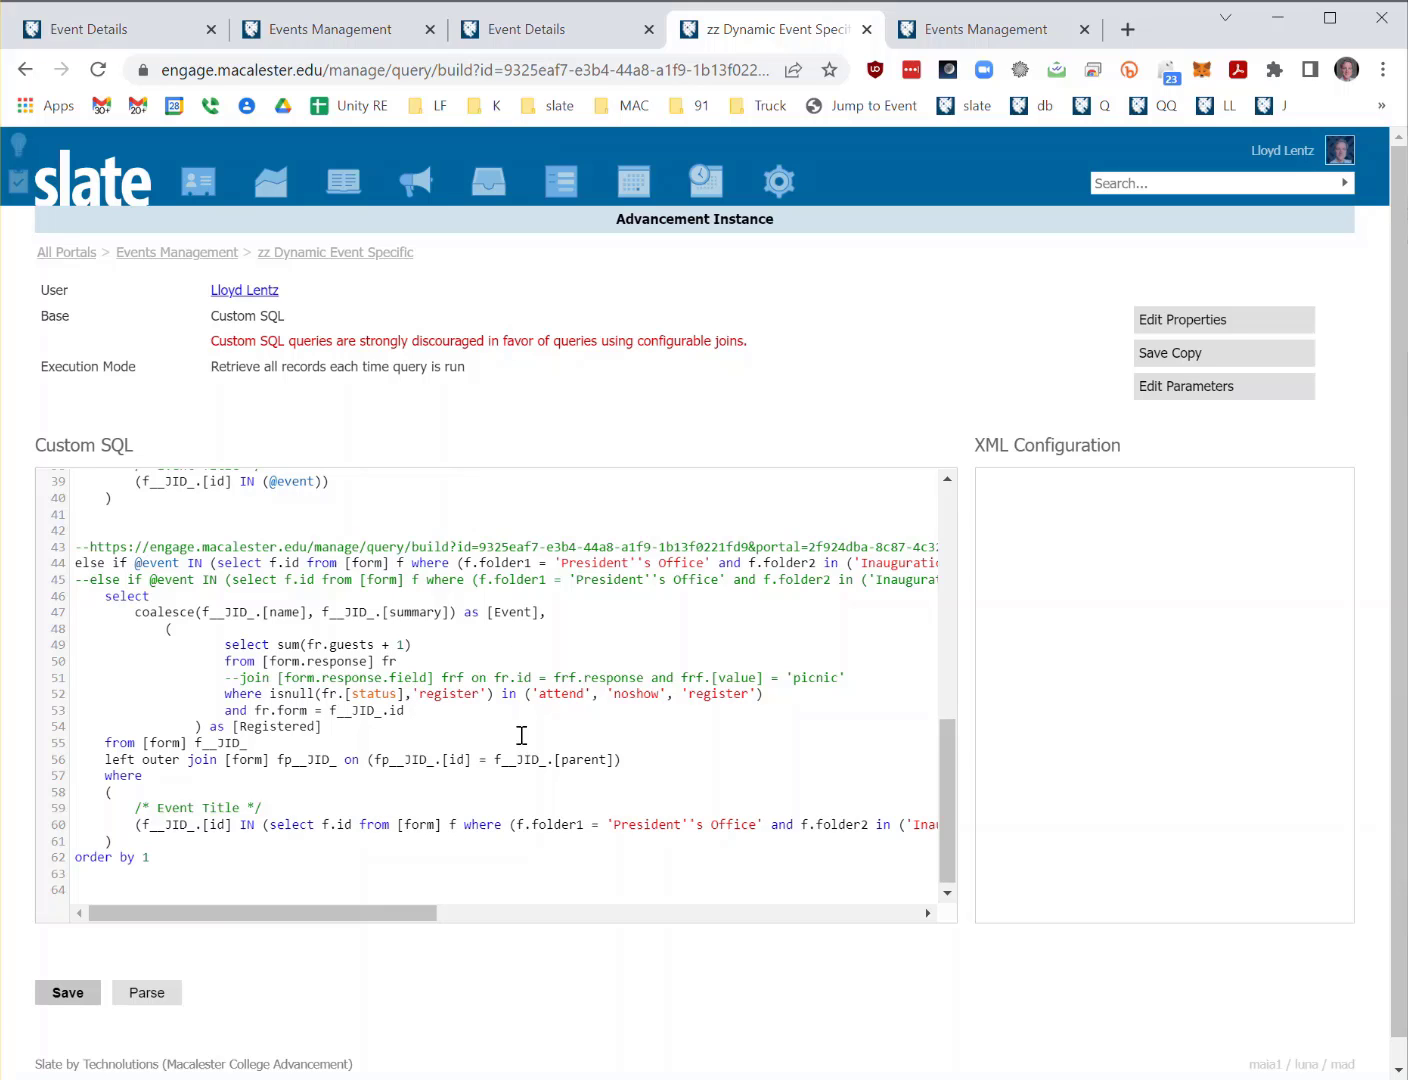
{"action": "left_click", "coordinate": [68, 993]}
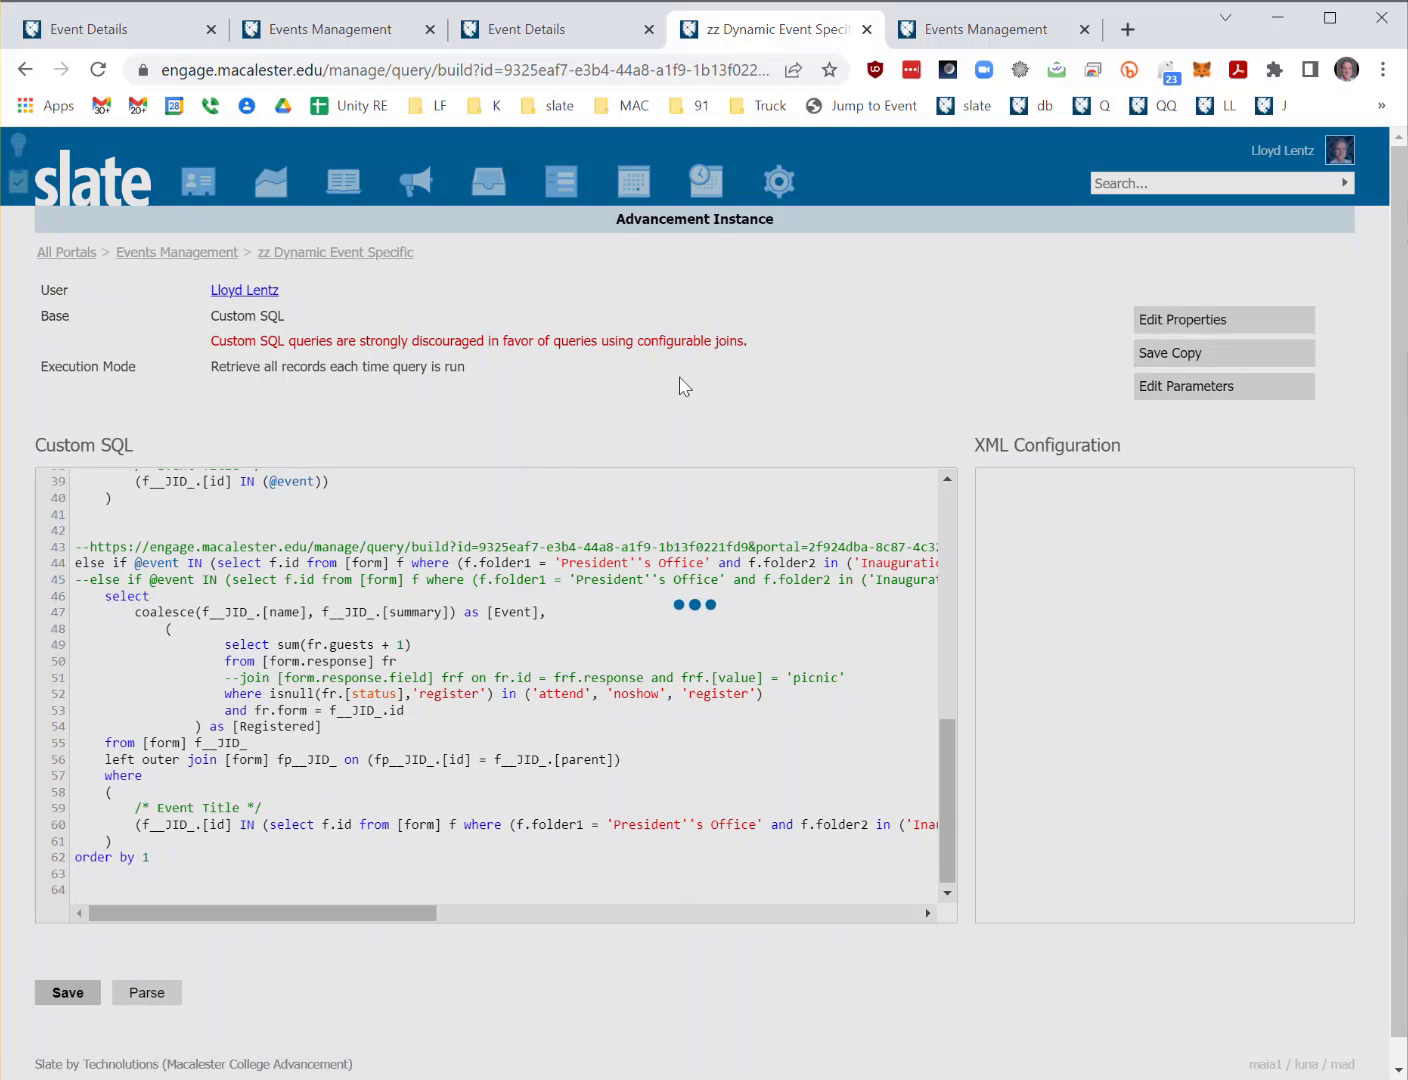
Reload the event's portal detail page and review the event-specific table of registered counts above the registrants.
{"action": "key", "text": "ctrl+shift+Tab"}
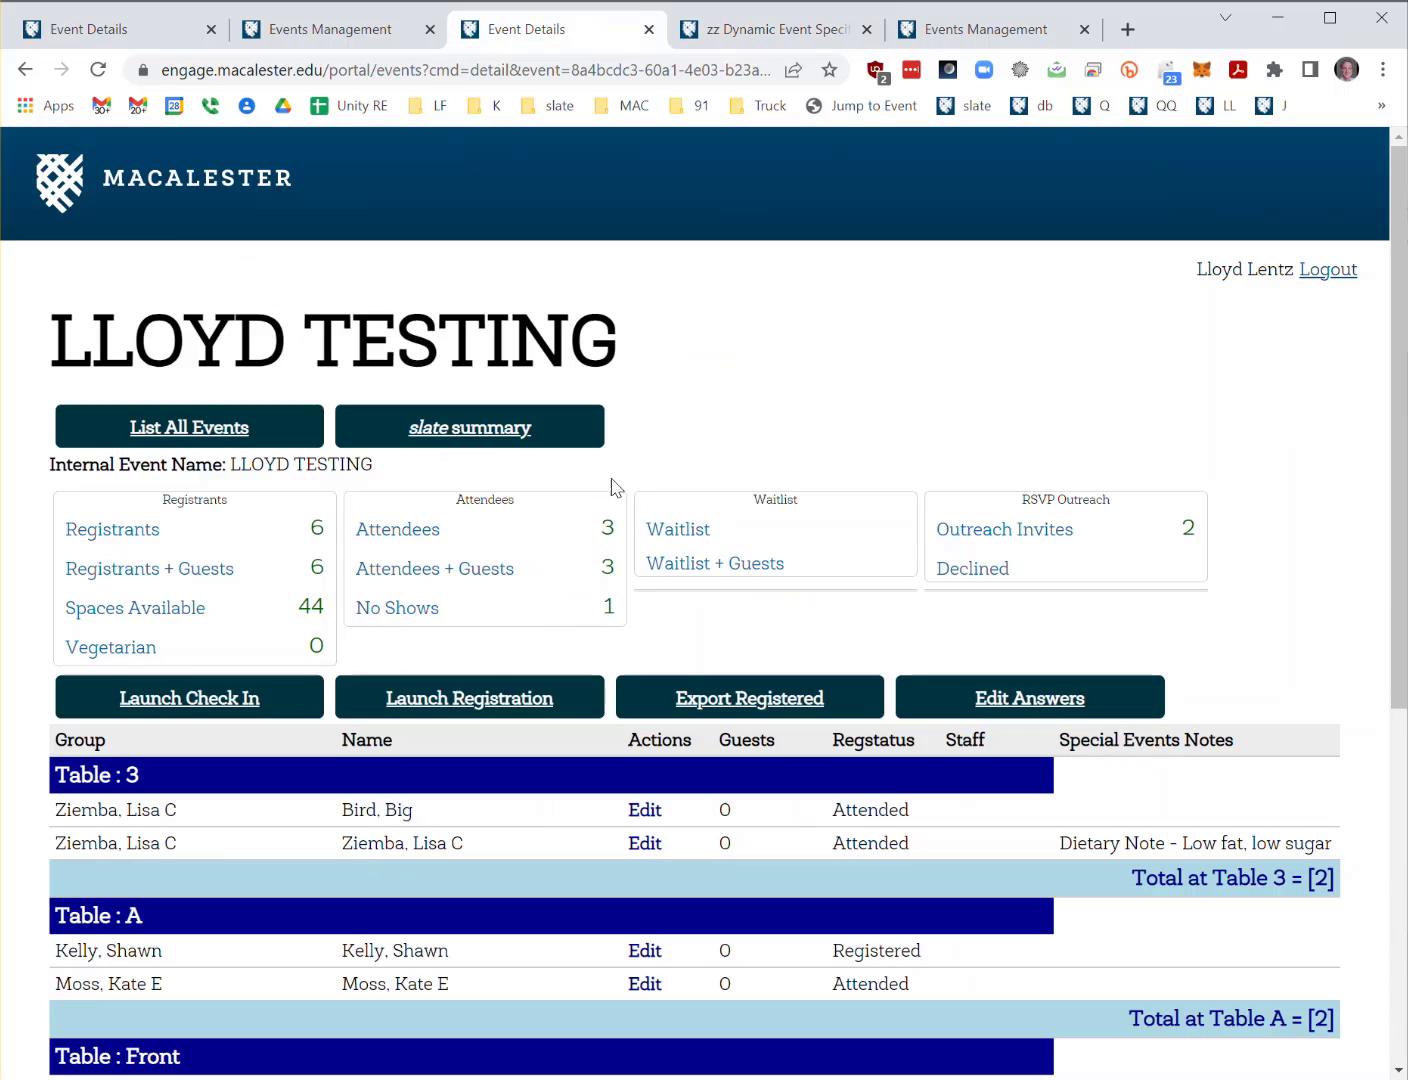
{"action": "key", "text": "F5"}
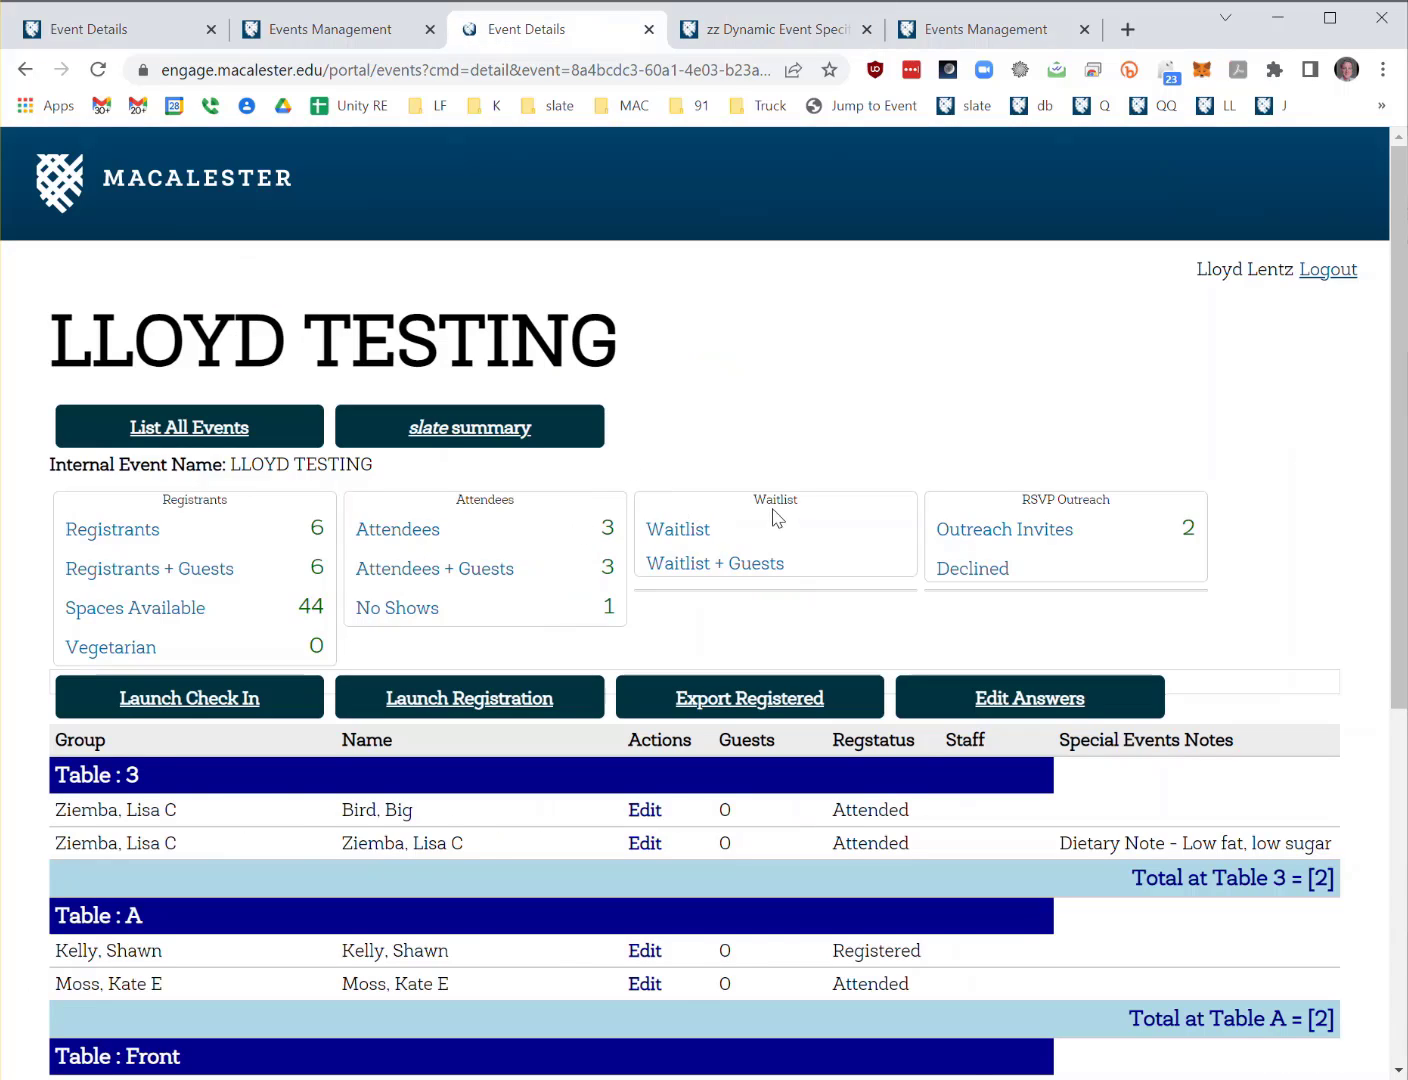
{"action": "scroll", "coordinate": [580, 479], "scroll_direction": "down", "scroll_amount": 1}
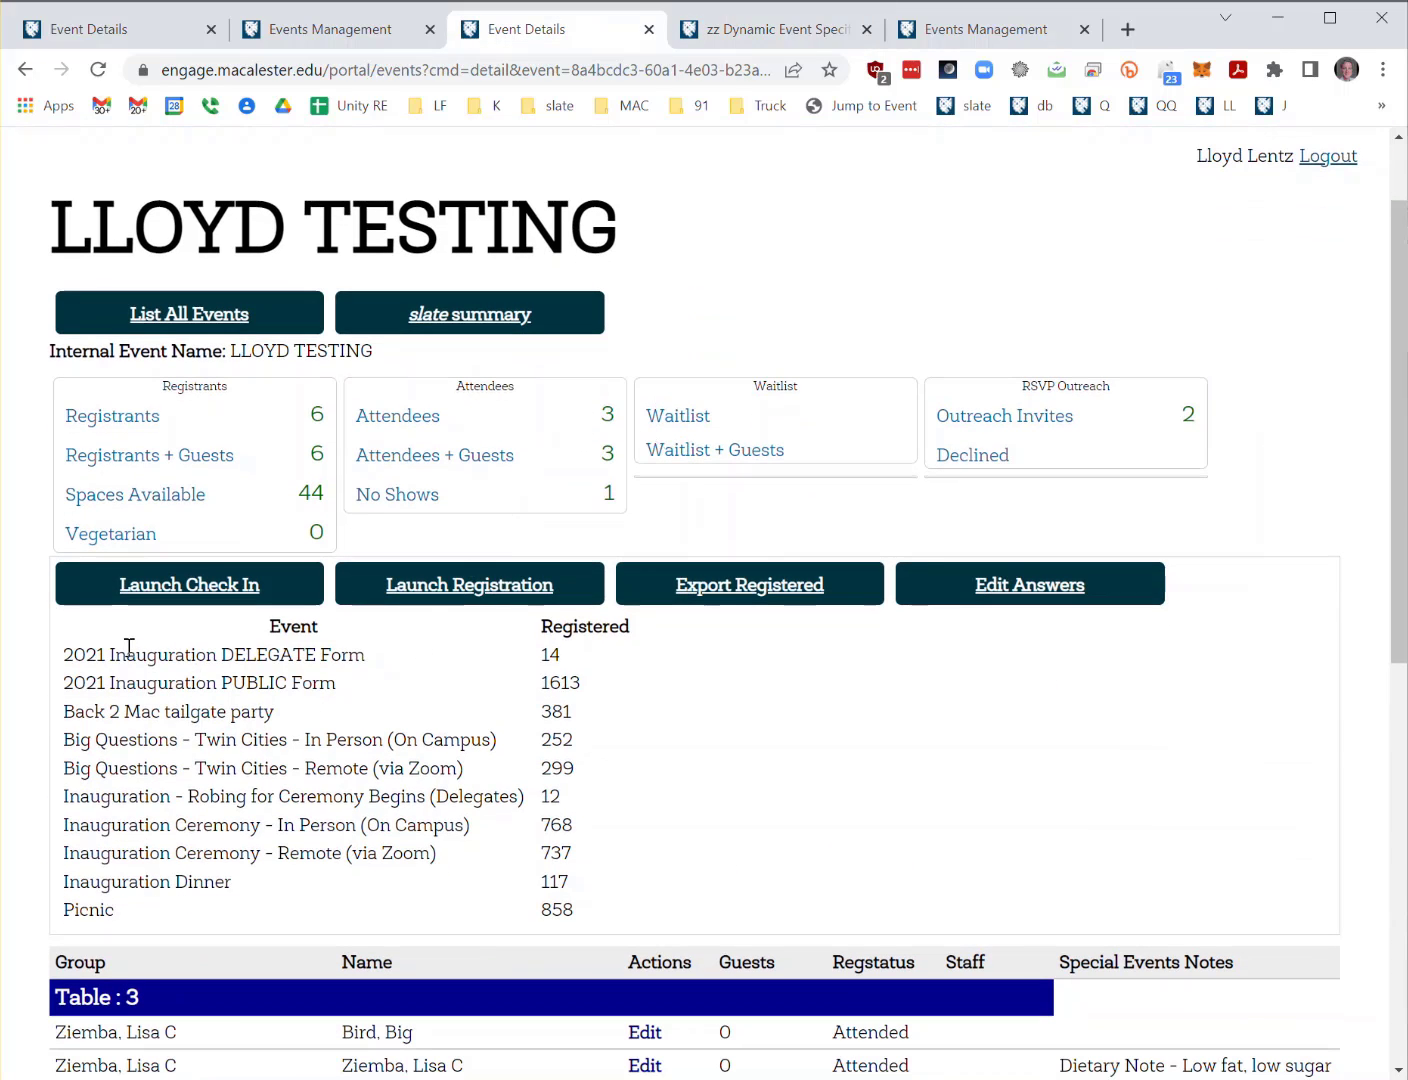
{"action": "left_click_drag", "start_coordinate": [130, 631], "coordinate": [625, 908]}
{"action": "left_click", "coordinate": [590, 846]}
{"action": "scroll", "coordinate": [592, 810], "scroll_direction": "down", "scroll_amount": 5}
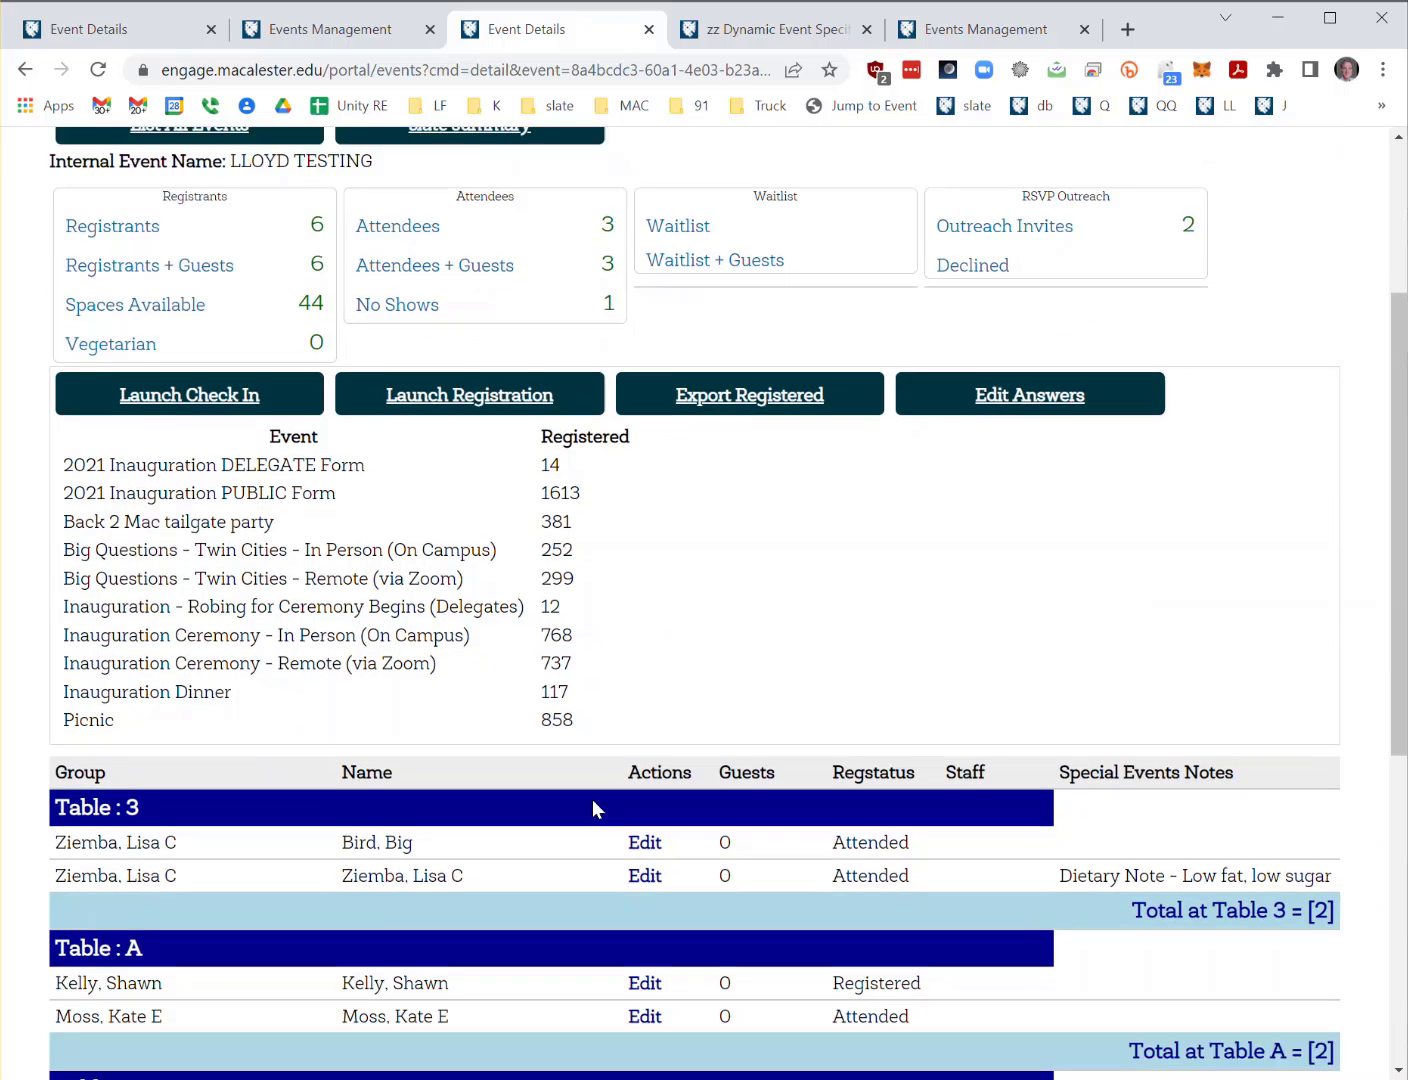
{"action": "scroll", "coordinate": [593, 804], "scroll_direction": "up", "scroll_amount": 6}
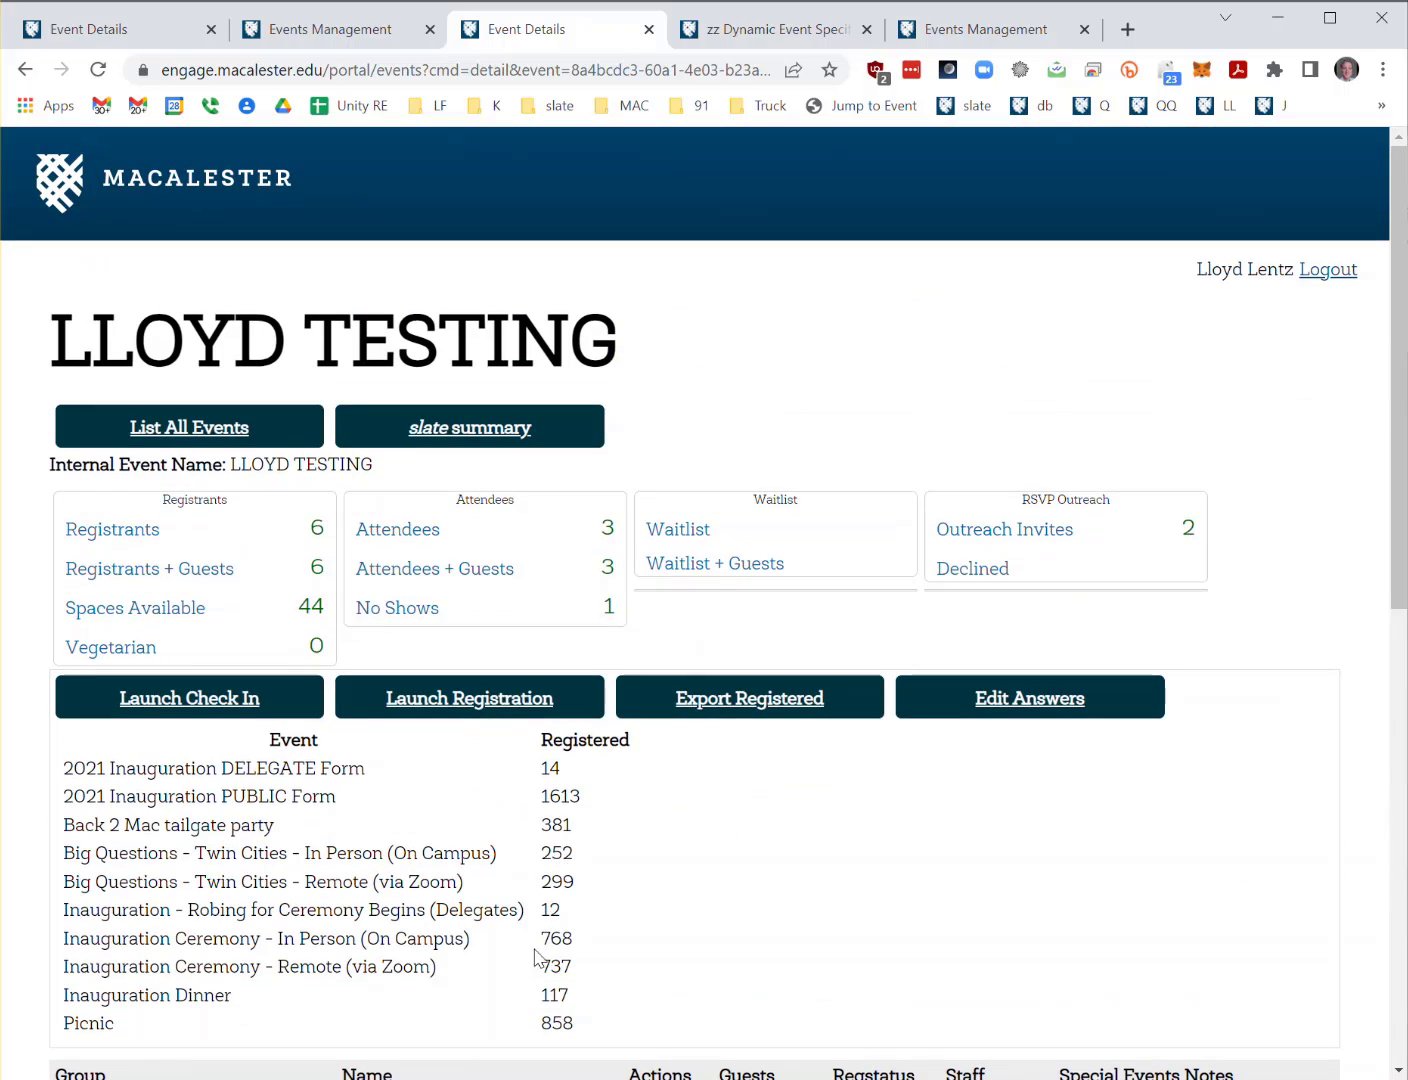